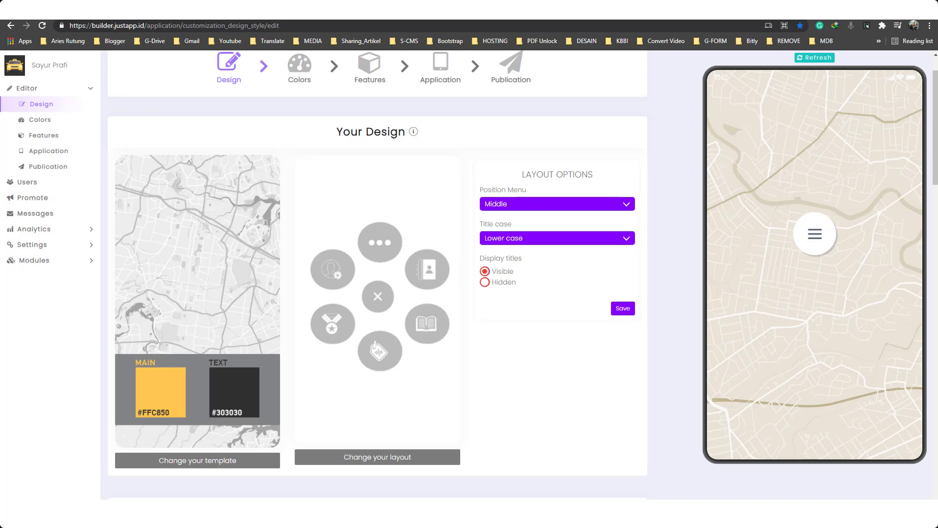
# Step: Look through the app layout choices without changing them, then go to the Colors step
pyautogui.click(400, 456)
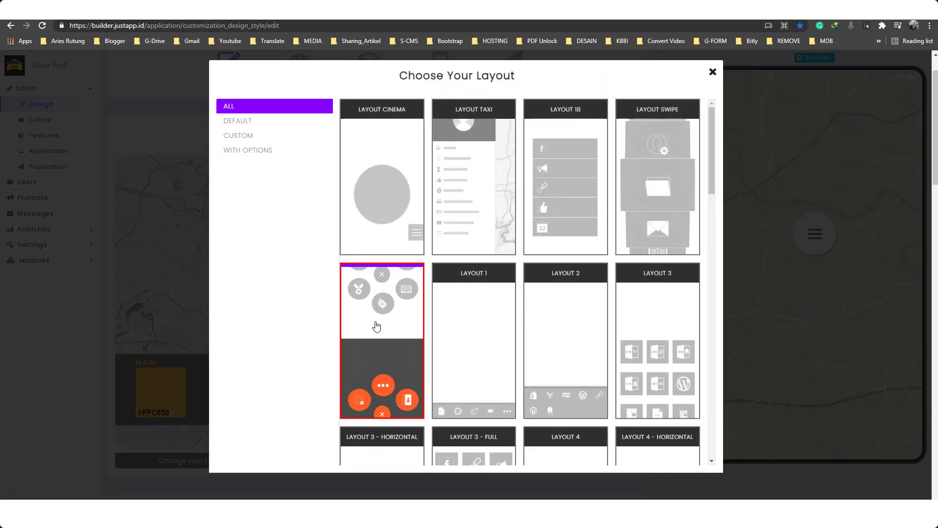
pyautogui.click(712, 73)
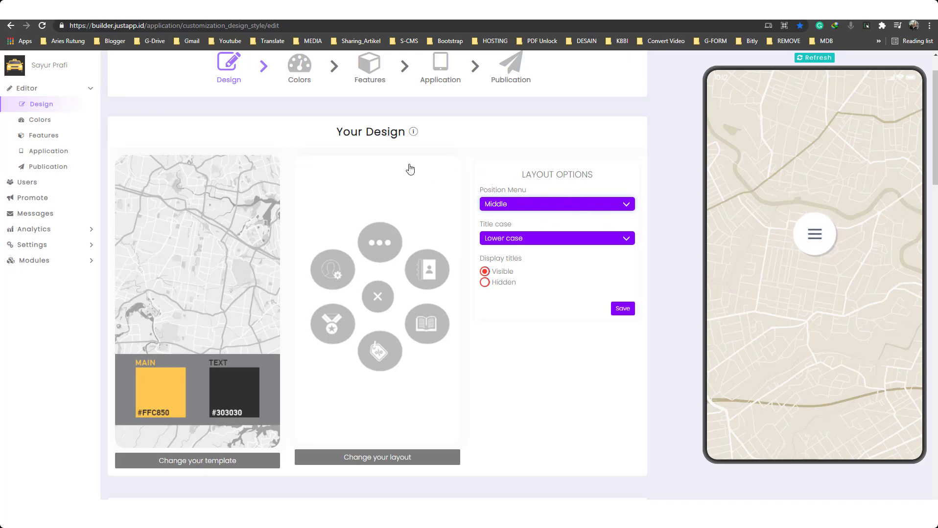
pyautogui.scroll(1, 404, 165)
pyautogui.click(304, 125)
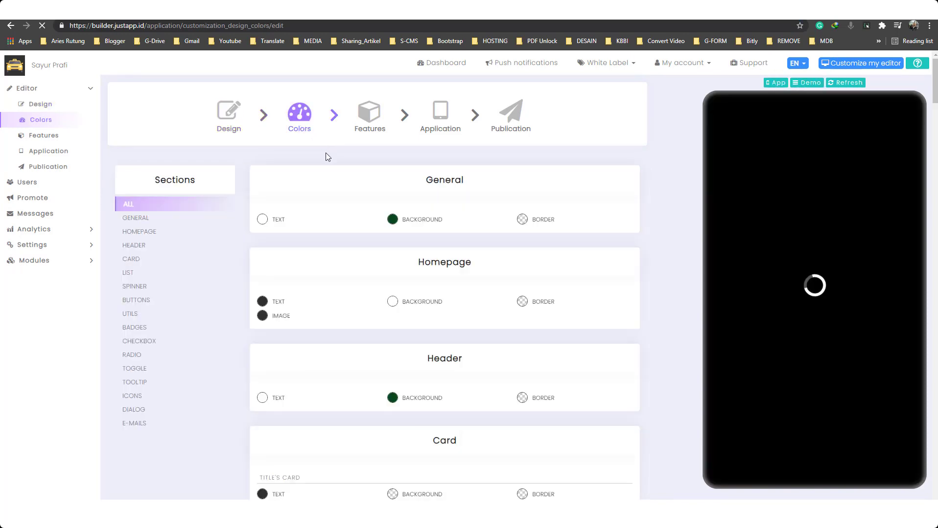
# Step: Add a /* LAYOUT POPUP MENU */ comment on a new line at the end of the custom SCSS
pyautogui.scroll(-5, 343, 186)
pyautogui.scroll(-6, 421, 236)
pyautogui.scroll(-10, 481, 257)
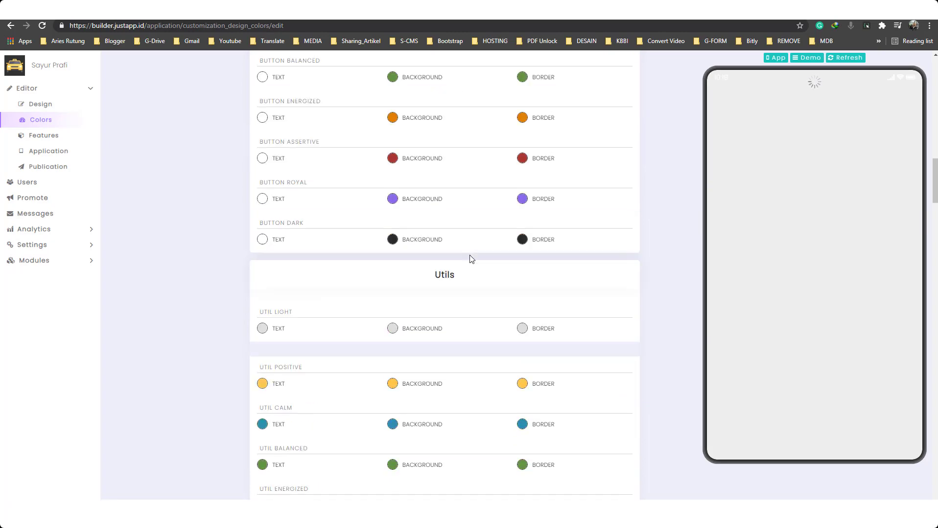
pyautogui.scroll(-10, 471, 258)
pyautogui.scroll(-10, 470, 258)
pyautogui.scroll(-8, 471, 259)
pyautogui.scroll(-1, 429, 343)
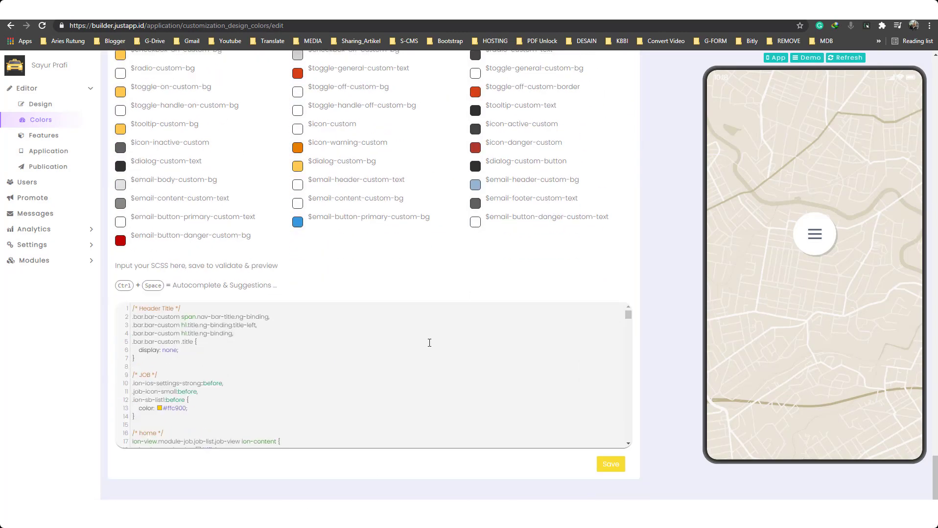
pyautogui.scroll(-5, 429, 343)
pyautogui.moveTo(628, 316); pyautogui.dragTo(627, 436)
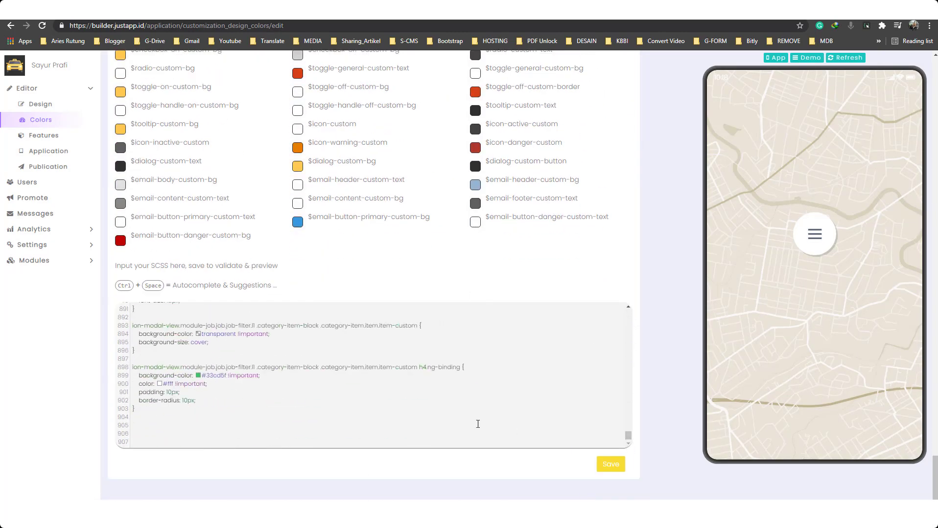
pyautogui.press('Return')
pyautogui.write('/* LAYOUT POPUP MENU */')
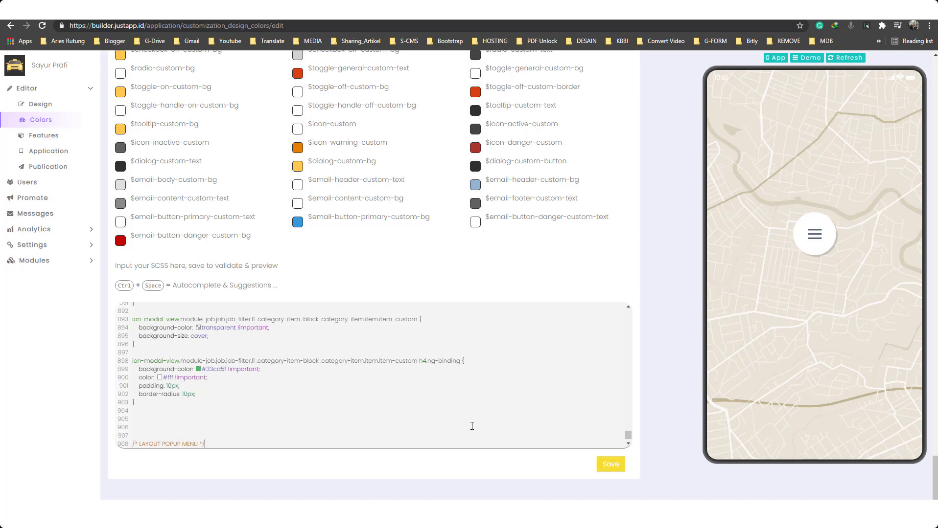
pyautogui.press('Return')
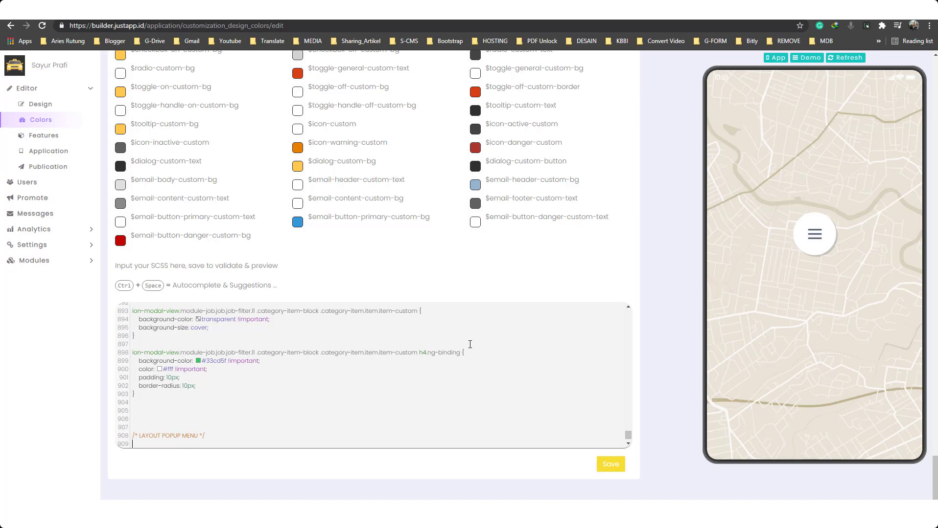
# Step: Open DevTools and inspect the preview's middle menu button element
pyautogui.rightClick(672, 172)
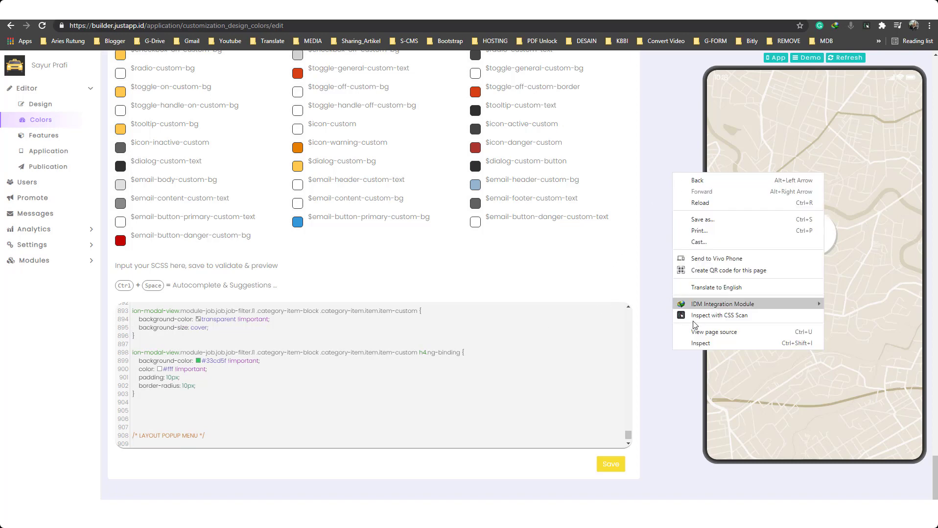
pyautogui.click(692, 344)
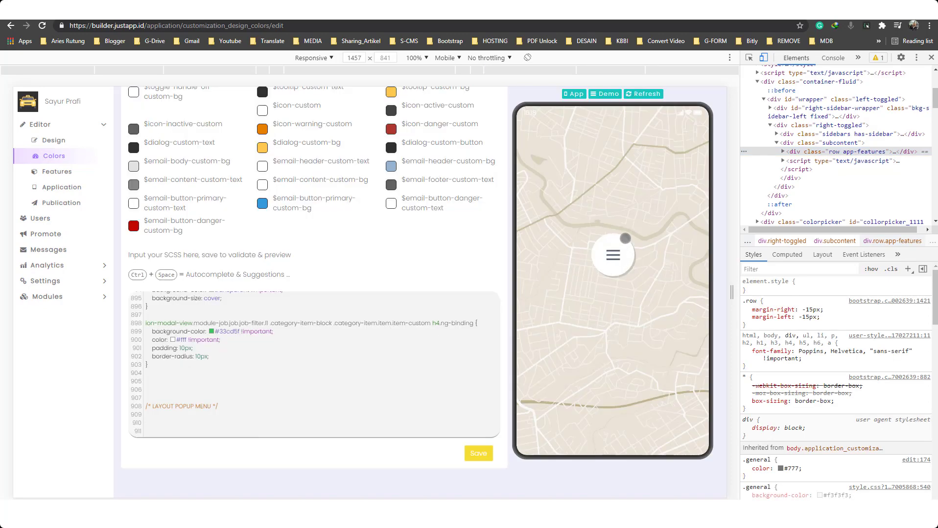
pyautogui.rightClick(606, 246)
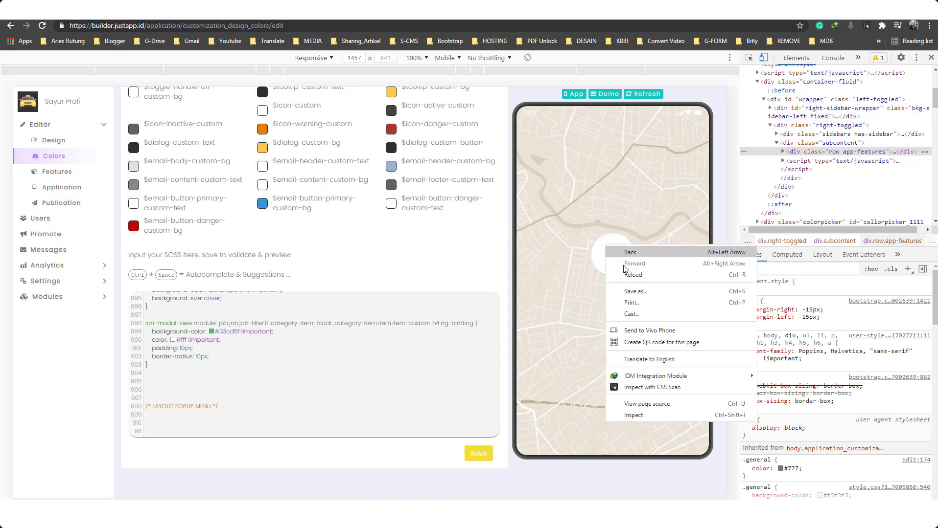
pyautogui.click(644, 415)
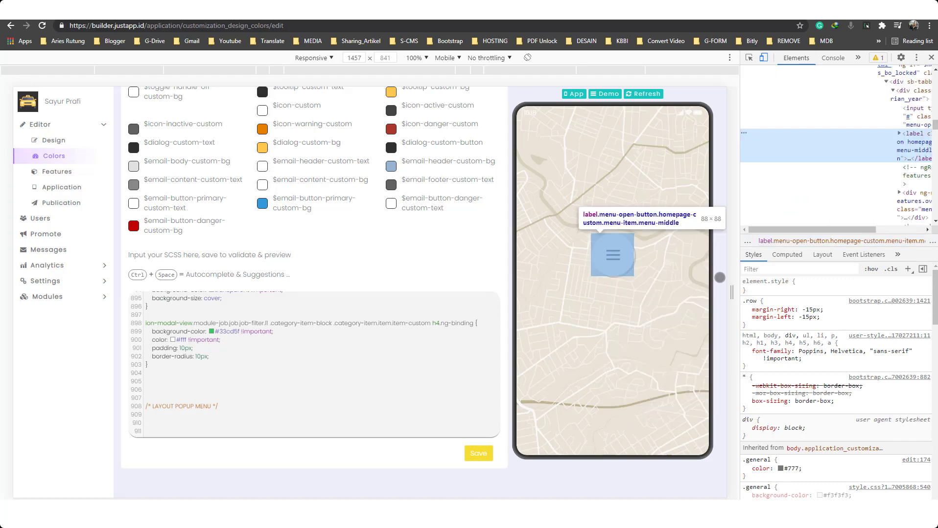
pyautogui.moveTo(804, 230); pyautogui.dragTo(878, 238)
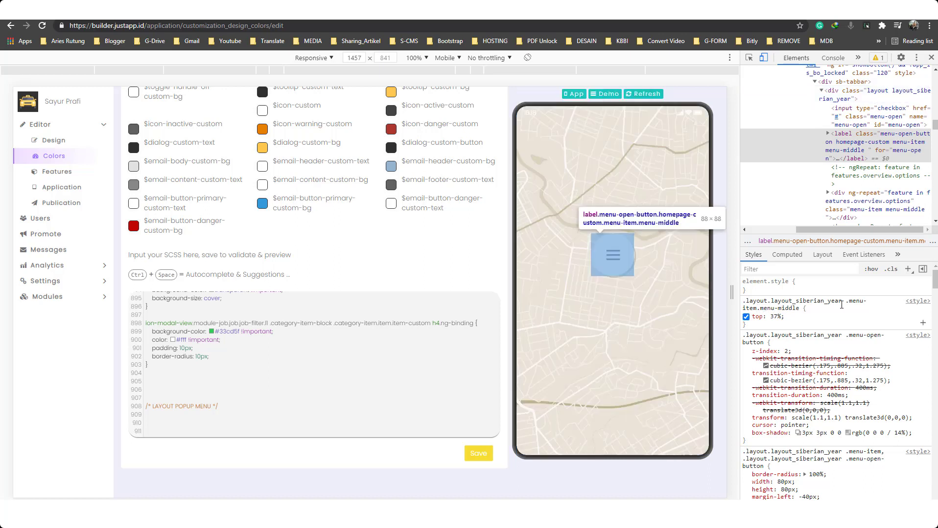
# Step: Add border-radius: 10px to the .menu-item.menu-middle rule and copy the rule
pyautogui.click(783, 305)
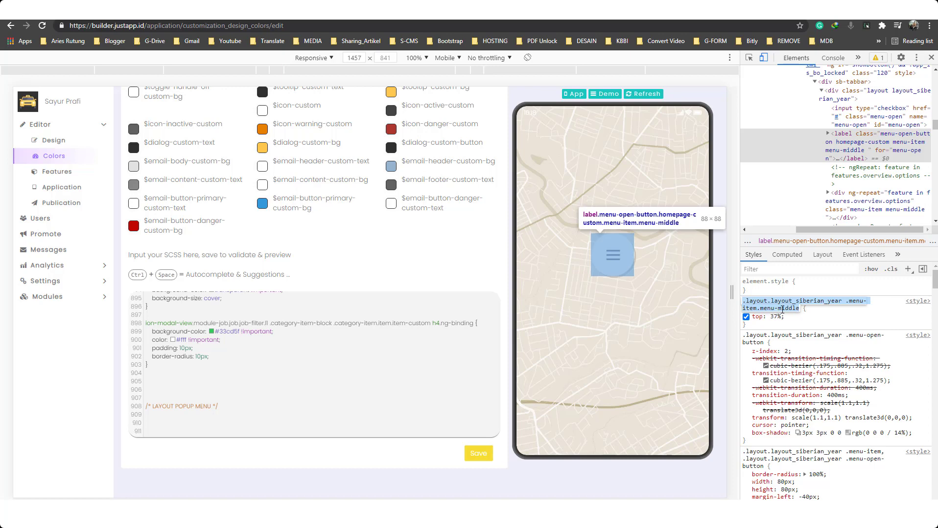
pyautogui.press('Return')
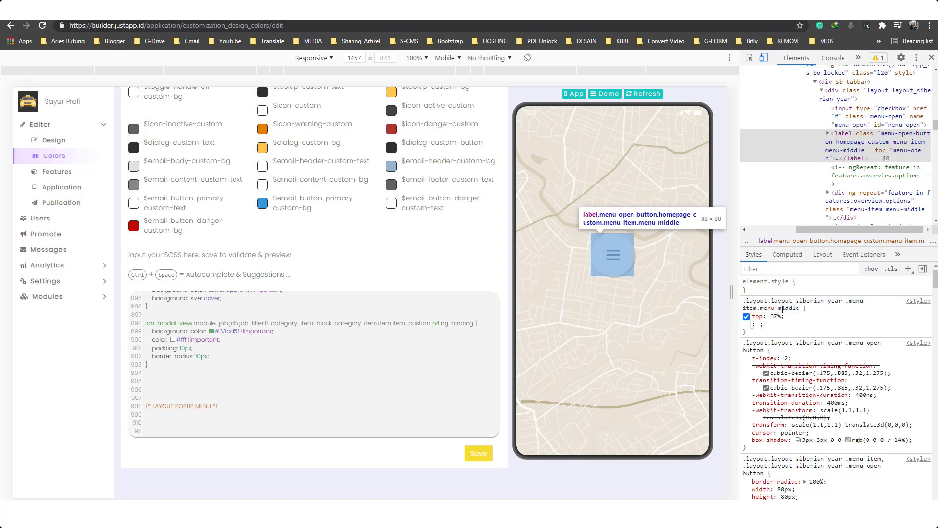
pyautogui.write('border')
pyautogui.write('-')
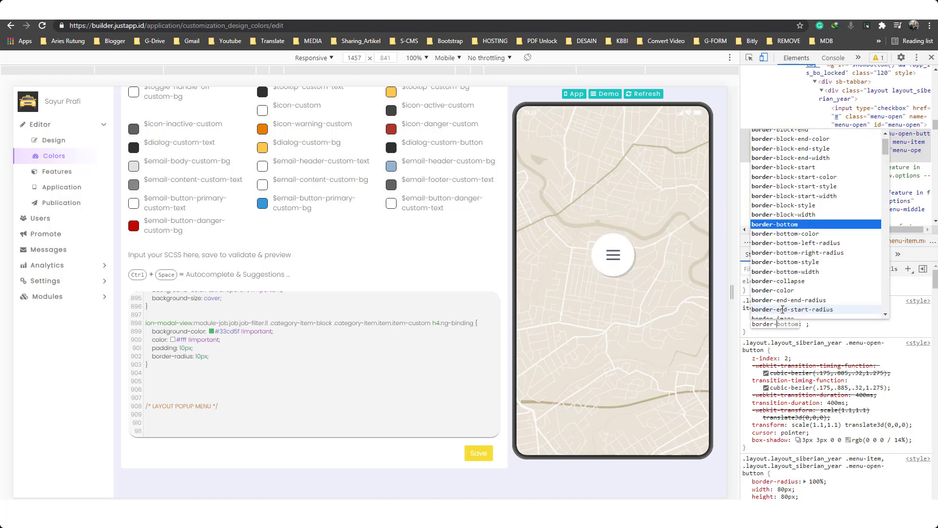
pyautogui.write('radius')
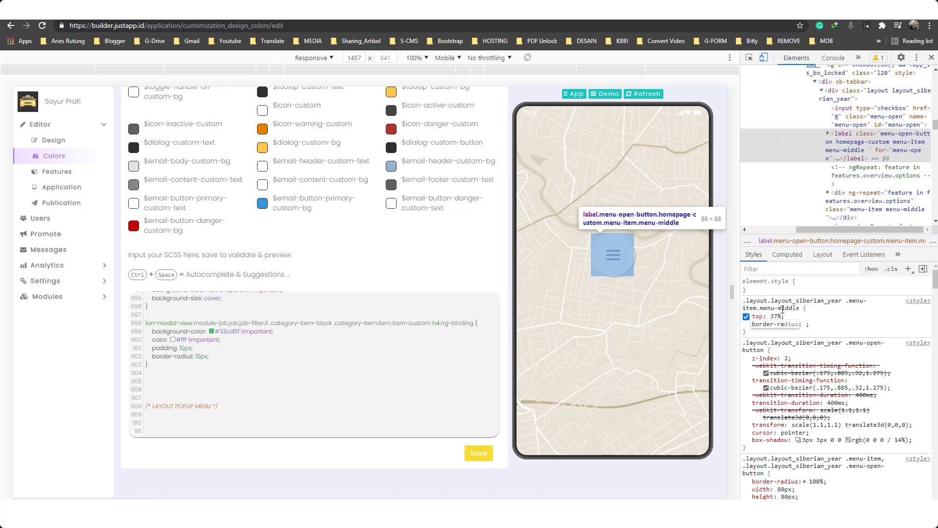
pyautogui.press('Tab')
pyautogui.write('10')
pyautogui.write('px')
pyautogui.press('Return')
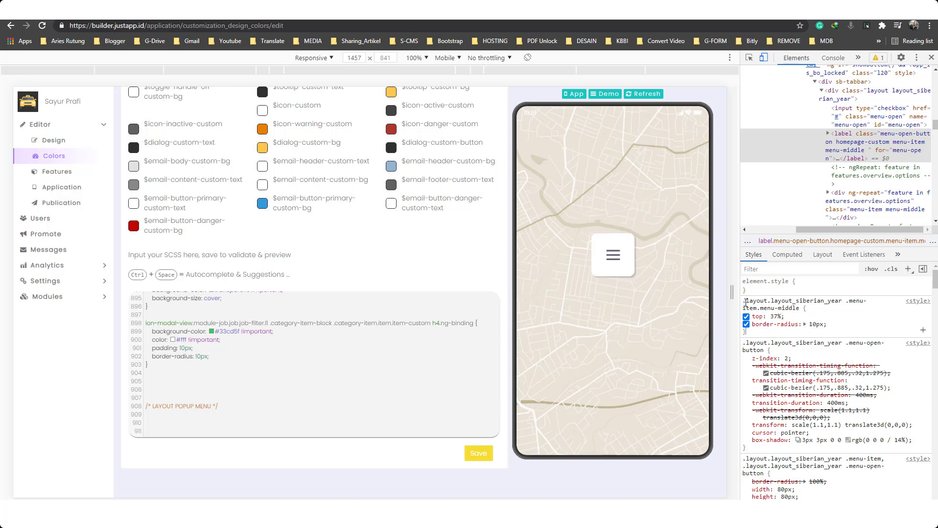
pyautogui.moveTo(742, 301); pyautogui.dragTo(757, 328)
pyautogui.hotkey('ctrl', 'c')
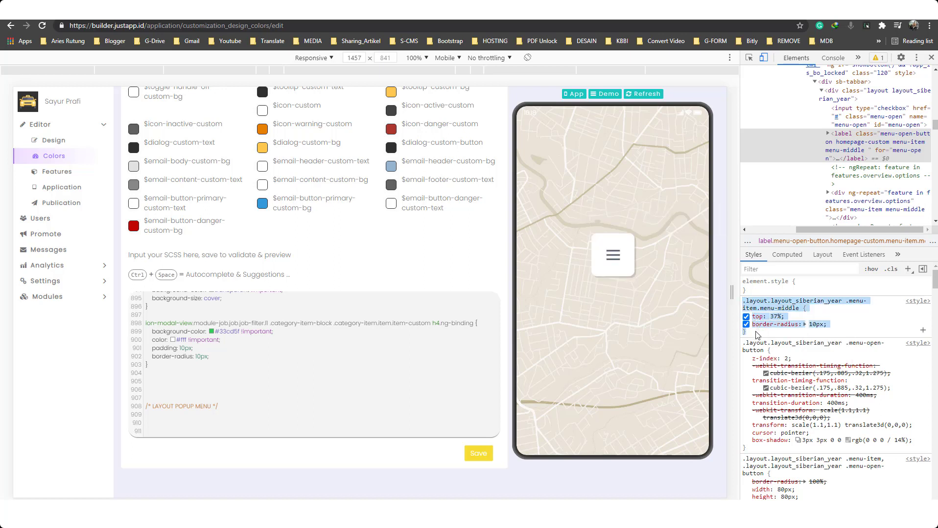
pyautogui.click(150, 417)
# Step: Paste the .menu-item.menu-middle rule at SCSS line 909, then inspect the menu icon's lines
pyautogui.hotkey('ctrl', 'v')
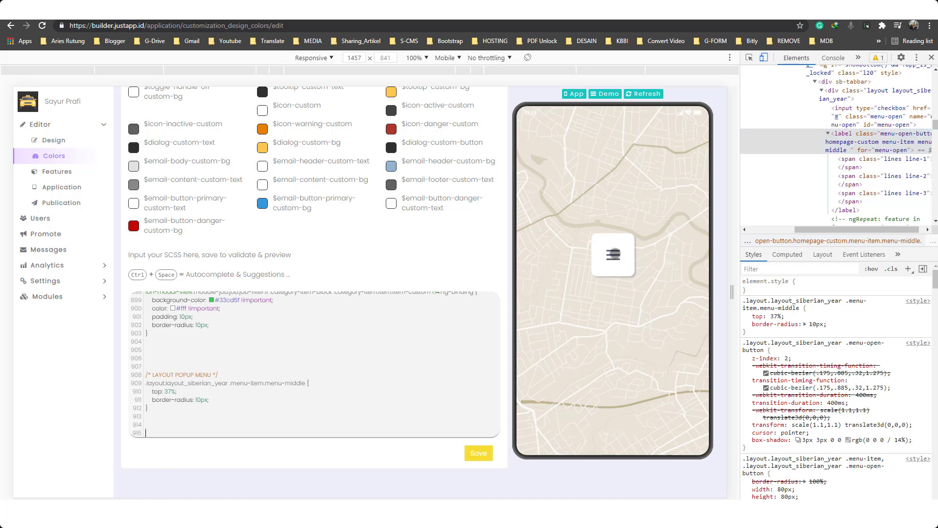
pyautogui.rightClick(611, 252)
pyautogui.click(643, 427)
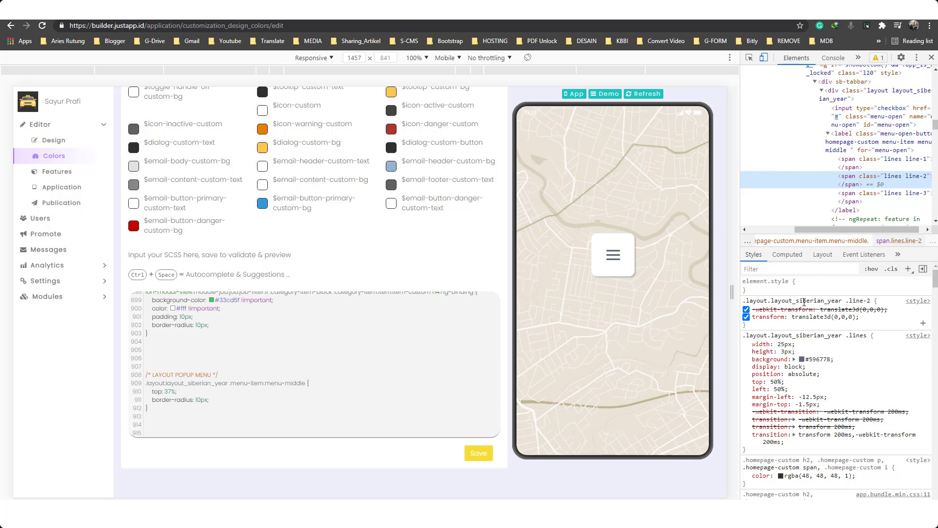
# Step: Create a .layout.layout_siberian_year label span rule with background yellow !important
pyautogui.click(856, 97)
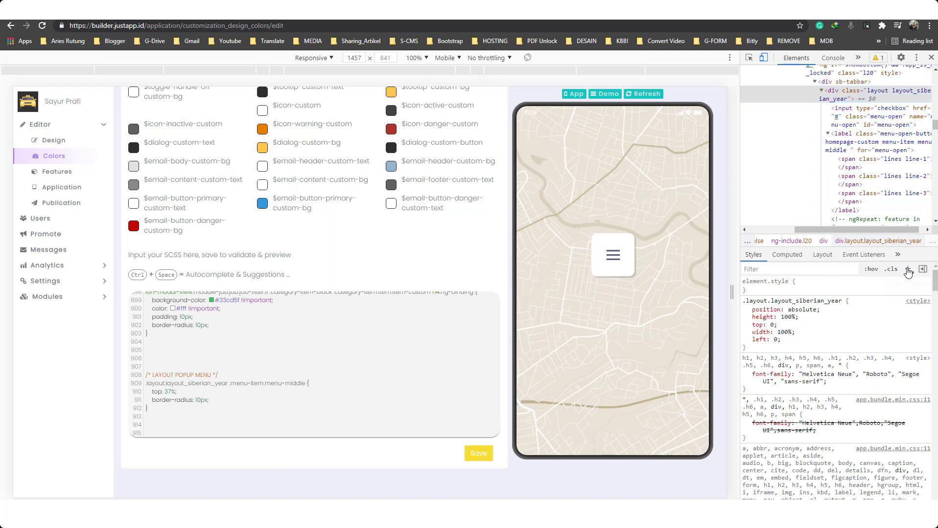
pyautogui.click(907, 269)
pyautogui.press('Right')
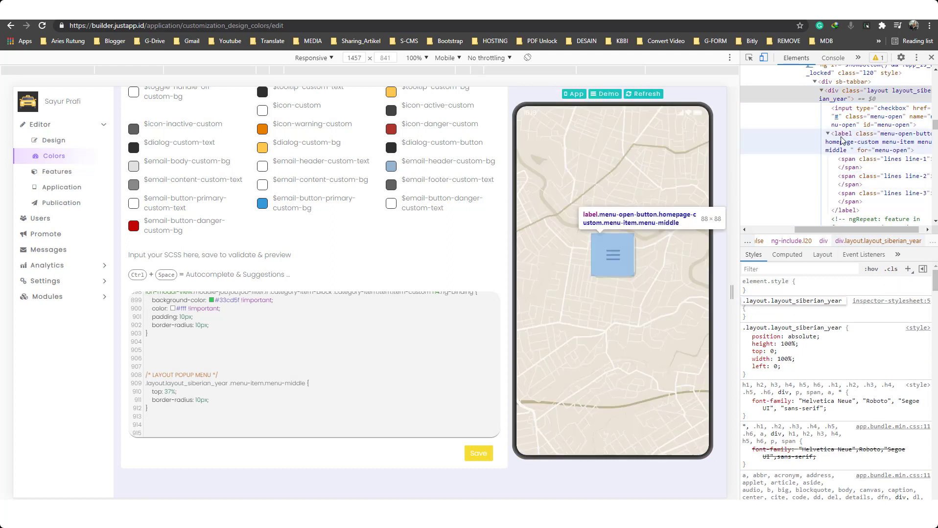
pyautogui.write('label ')
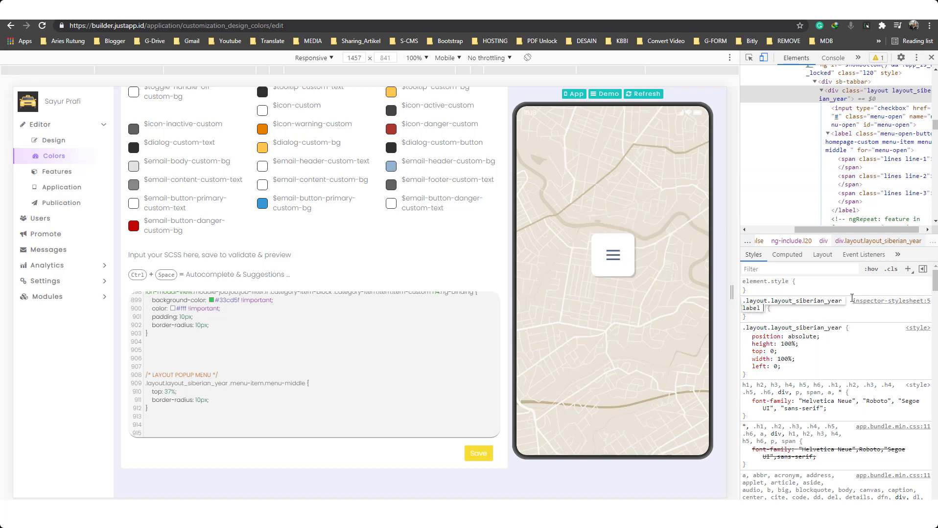
pyautogui.write('spa')
pyautogui.write('n')
pyautogui.press('Return')
pyautogui.write('background')
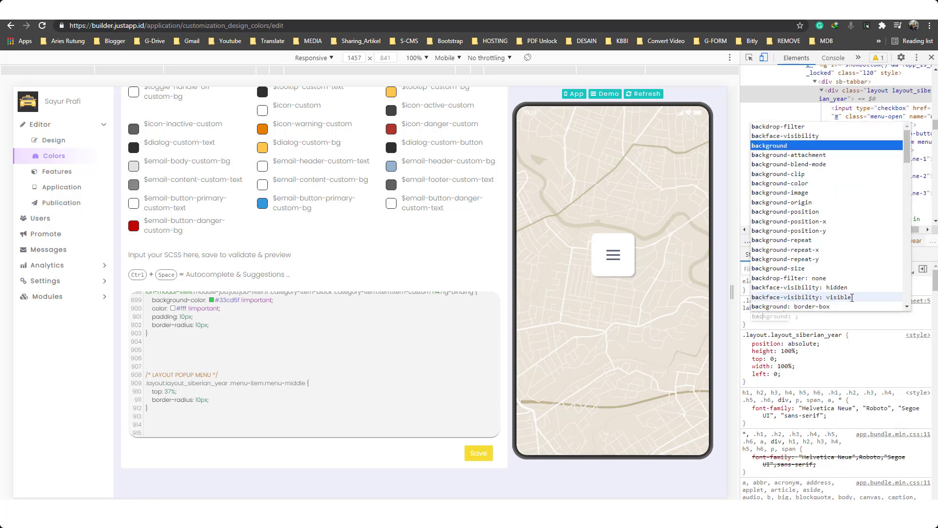
pyautogui.press('Tab')
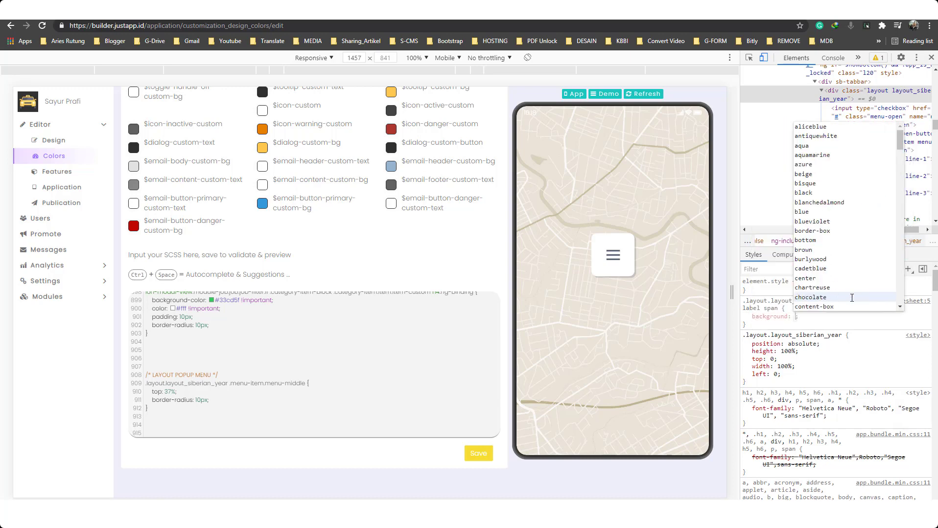
pyautogui.write('ye')
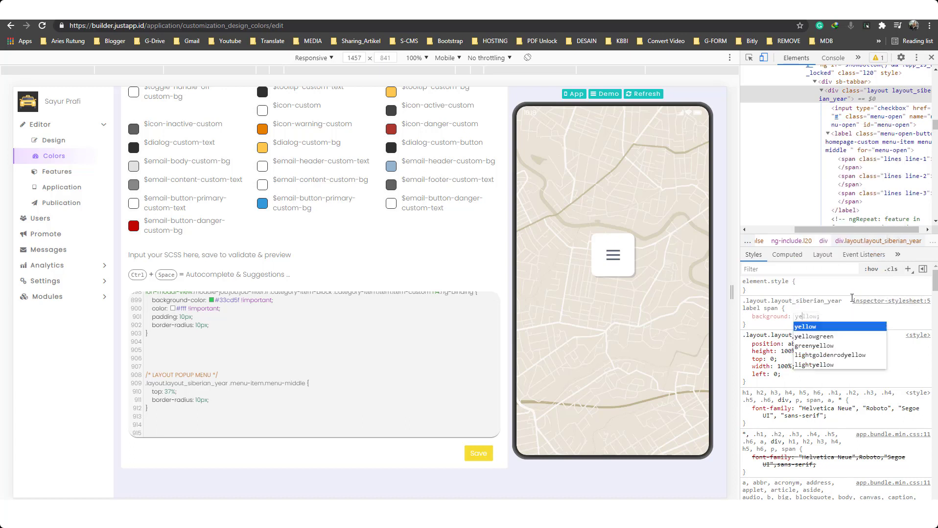
pyautogui.press('Right')
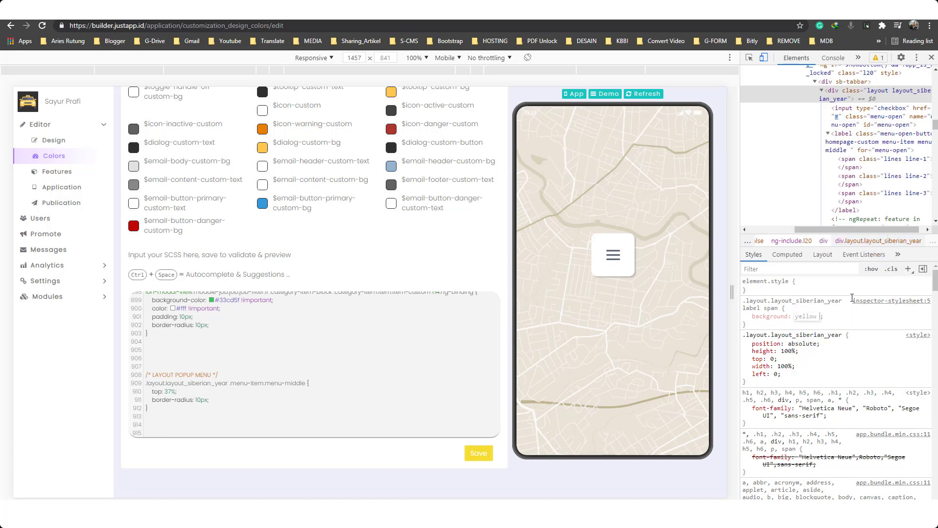
pyautogui.write('!im')
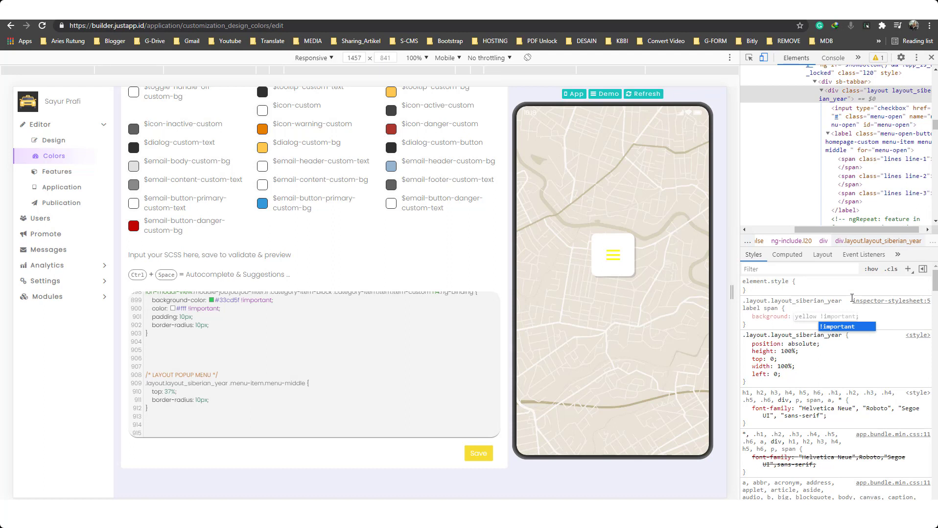
pyautogui.press('Return')
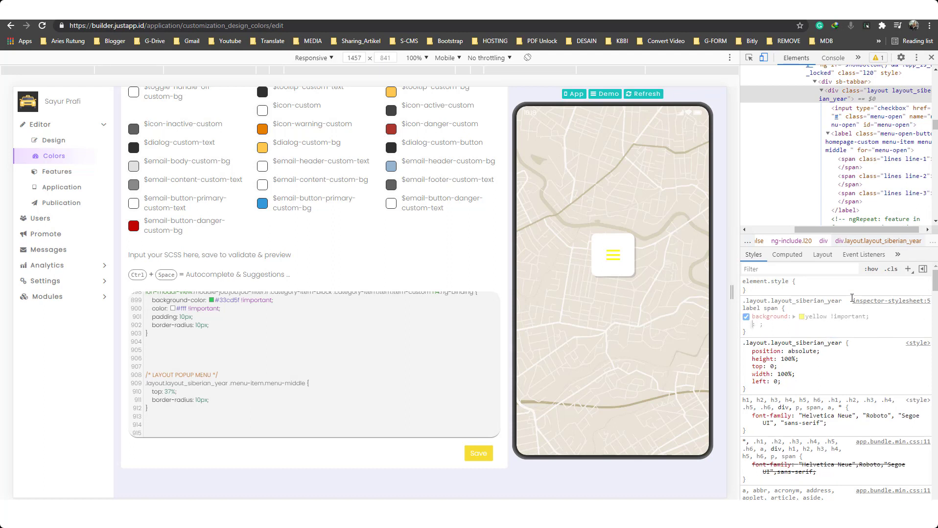
# Step: Change the label background to the sampled #ffc850 and paste the rule into the SCSS editor
pyautogui.click(801, 318)
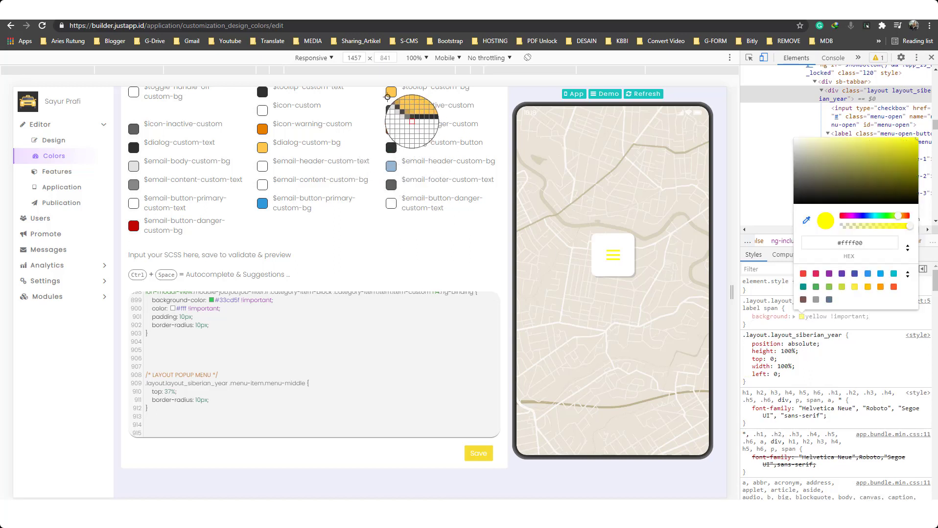
pyautogui.click(262, 148)
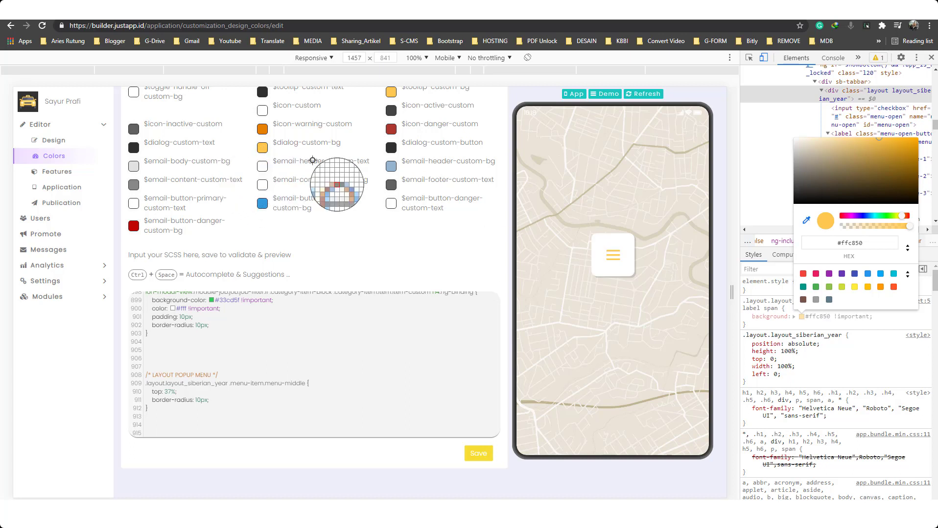
pyautogui.click(835, 365)
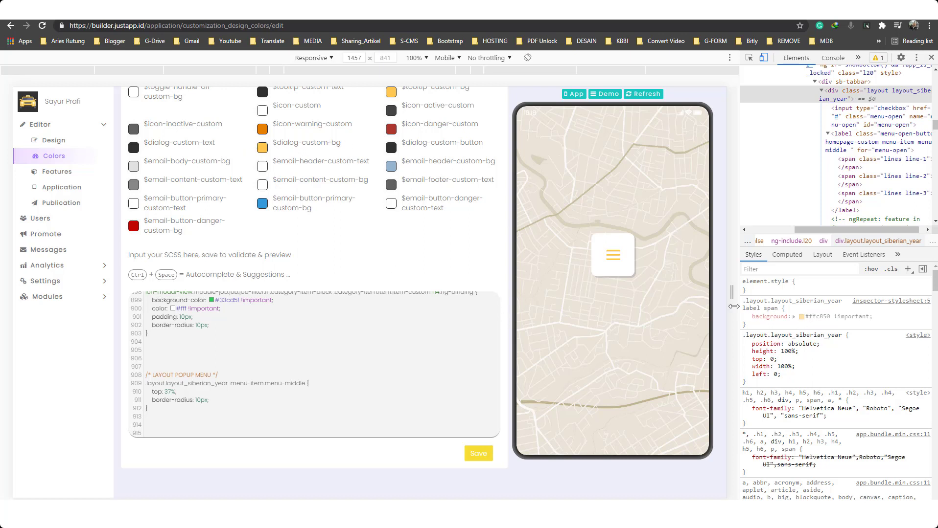
pyautogui.moveTo(799, 308)
pyautogui.moveTo(744, 302); pyautogui.dragTo(758, 325)
pyautogui.hotkey('ctrl', 'c')
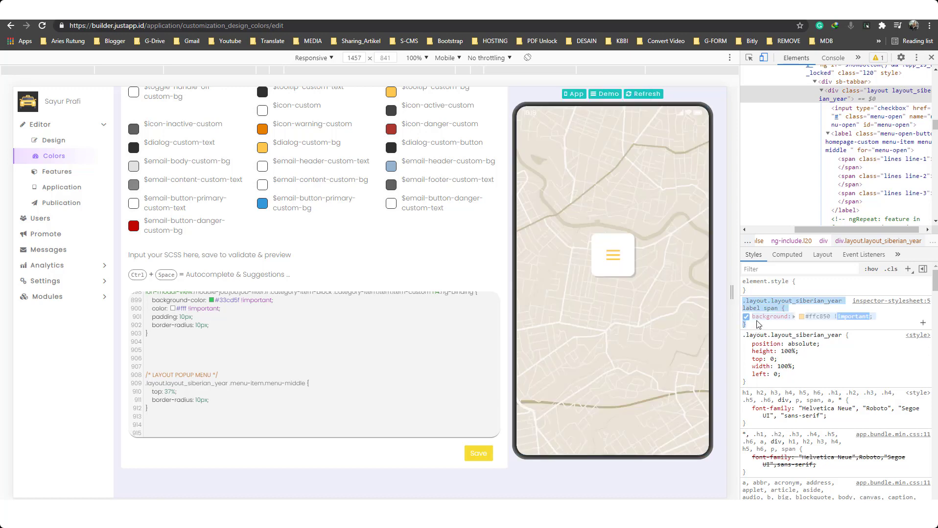
pyautogui.click(195, 423)
pyautogui.hotkey('ctrl', 'v')
pyautogui.press('Return')
pyautogui.press('Return')
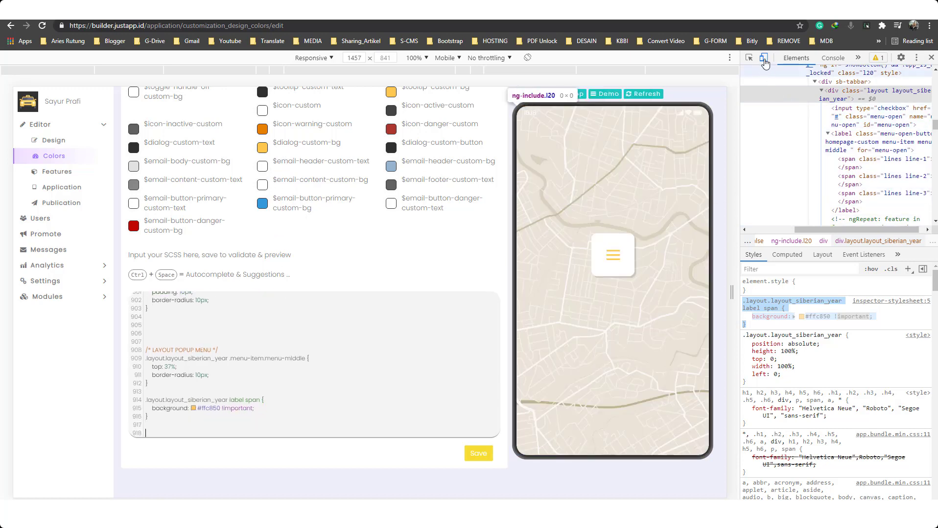
# Step: Replace #ffc850 on line 915 with the $dialog-custom-bg variable
pyautogui.click(763, 57)
pyautogui.scroll(1, 289, 167)
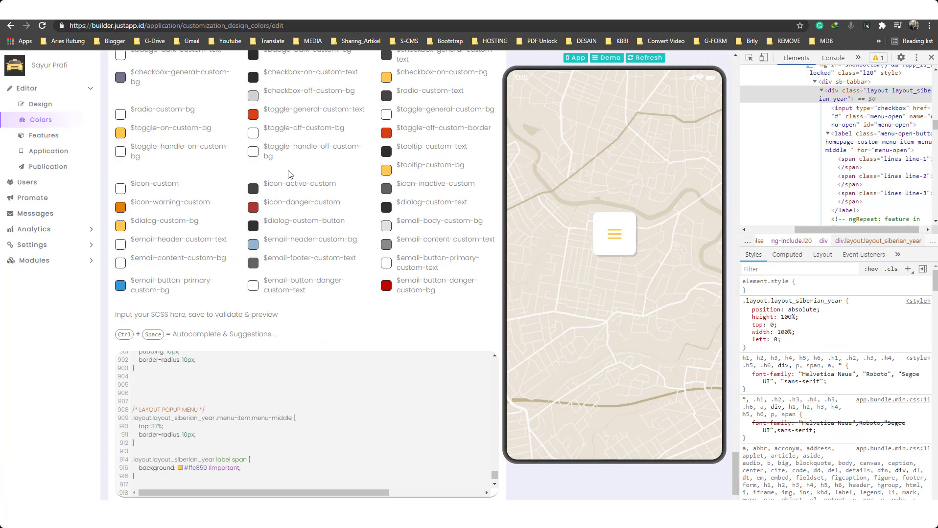
pyautogui.moveTo(204, 224); pyautogui.dragTo(131, 226)
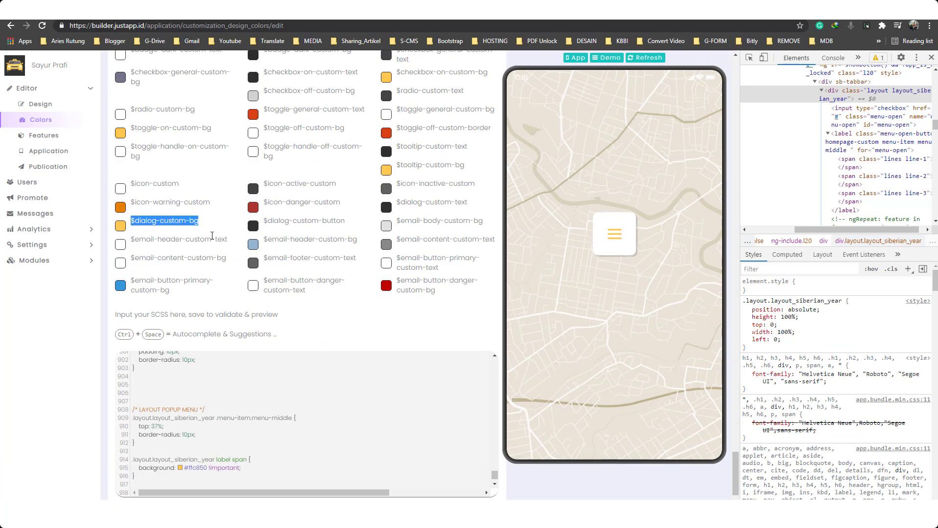
pyautogui.scroll(-1, 212, 237)
pyautogui.doubleClick(197, 419)
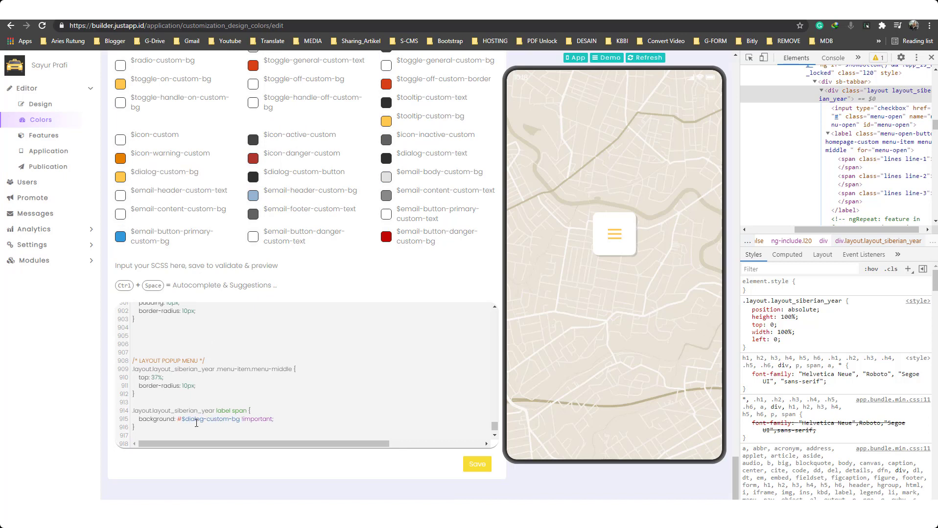
pyautogui.click(180, 419)
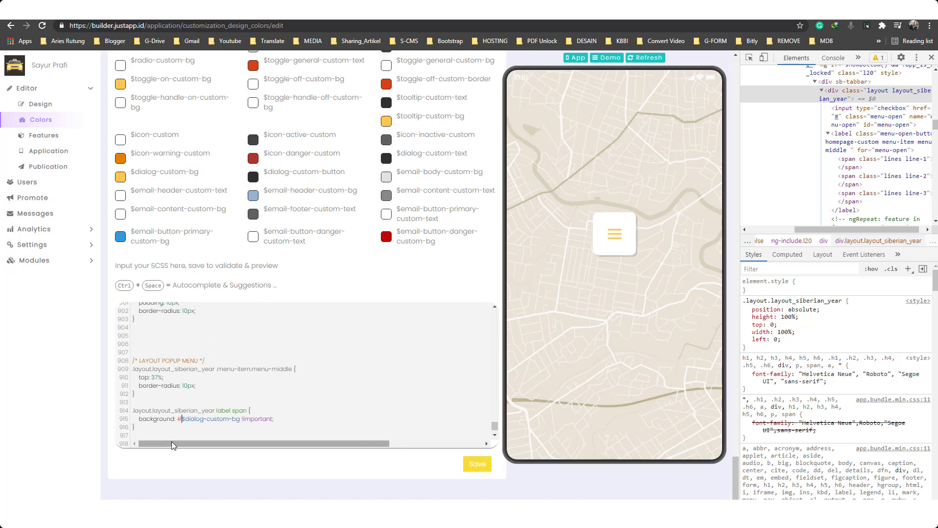
pyautogui.press('BackSpace')
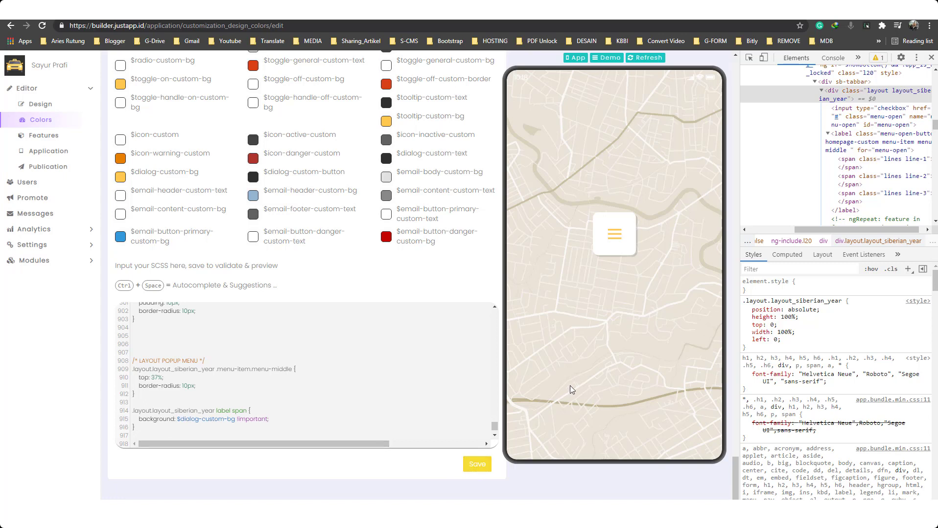
# Step: Save the SCSS, refresh the preview and open its popup feature menu
pyautogui.hotkey('ctrl', 's')
pyautogui.hotkey('ctrl', 's')
pyautogui.hotkey('ctrl', 's')
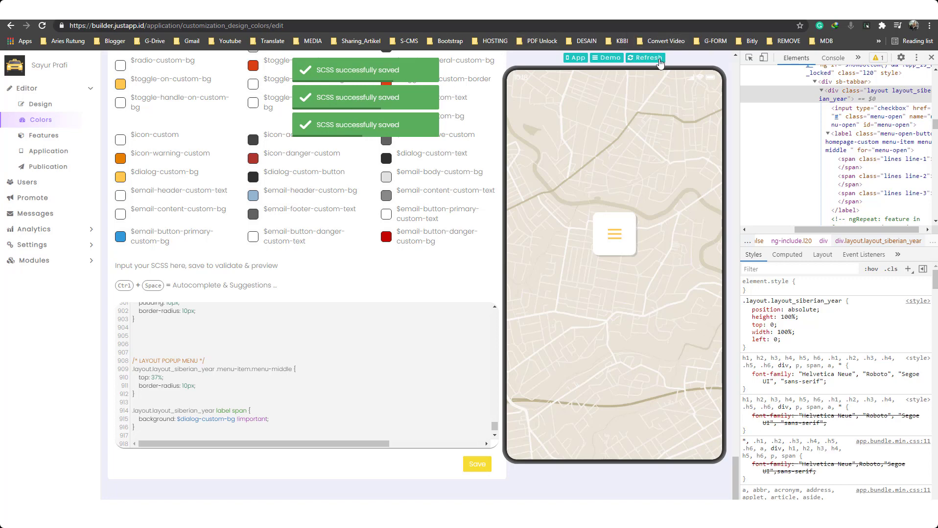
pyautogui.click(646, 57)
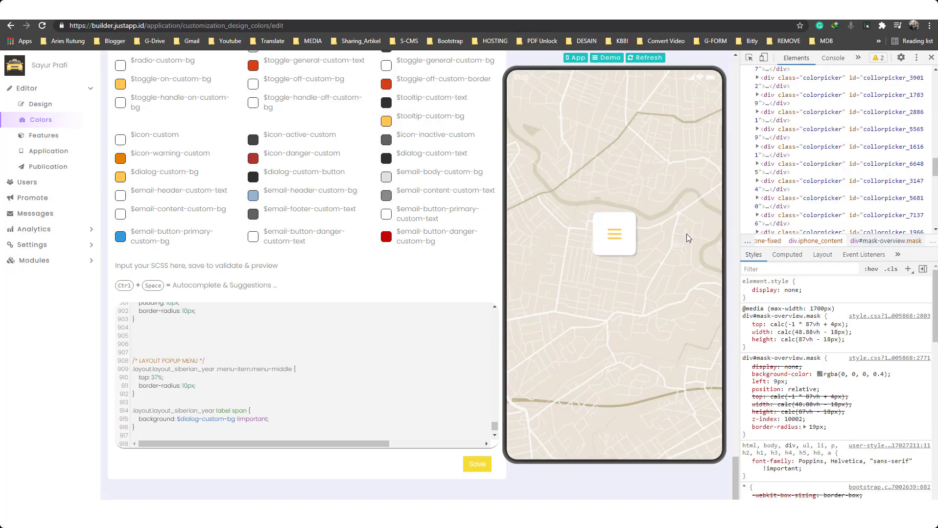
pyautogui.click(614, 234)
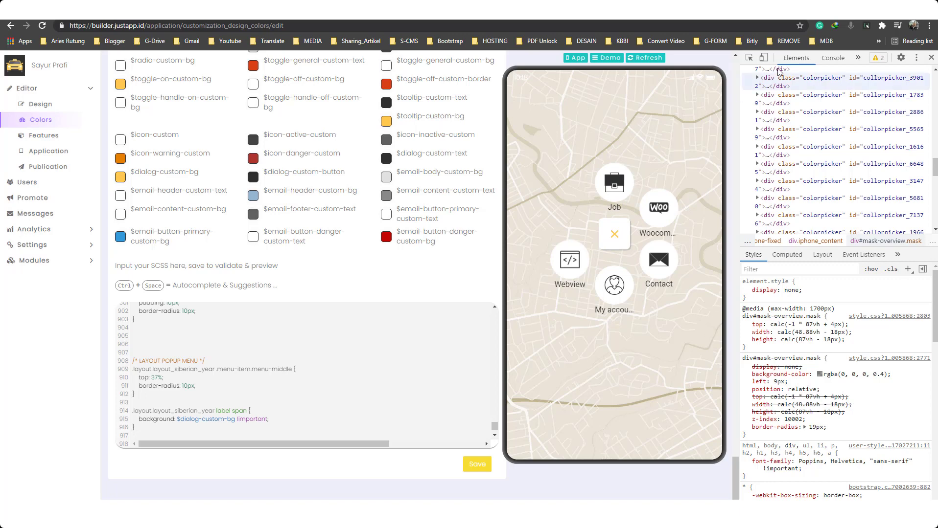
# Step: Inspect the popup's Job item and add a new style rule for its a.item class chain
pyautogui.click(763, 57)
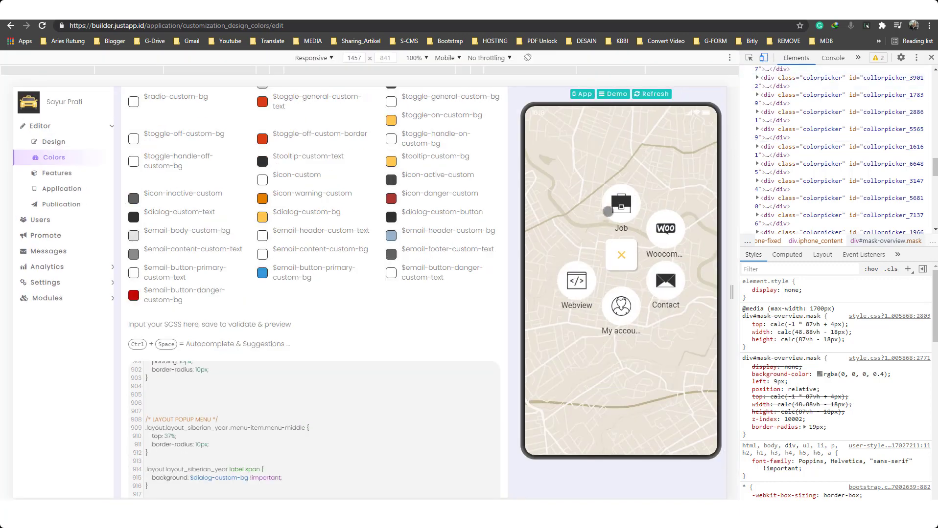
pyautogui.rightClick(613, 200)
pyautogui.click(683, 371)
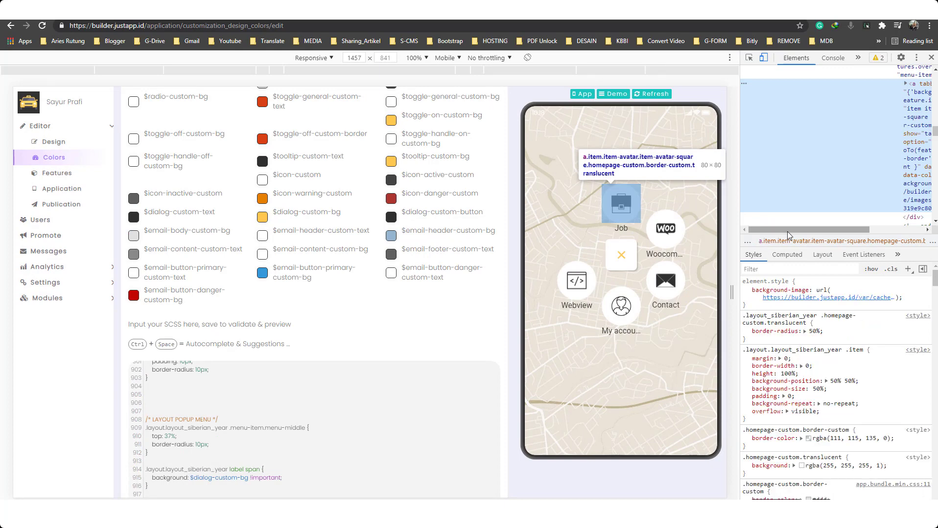
pyautogui.moveTo(789, 230); pyautogui.dragTo(839, 230)
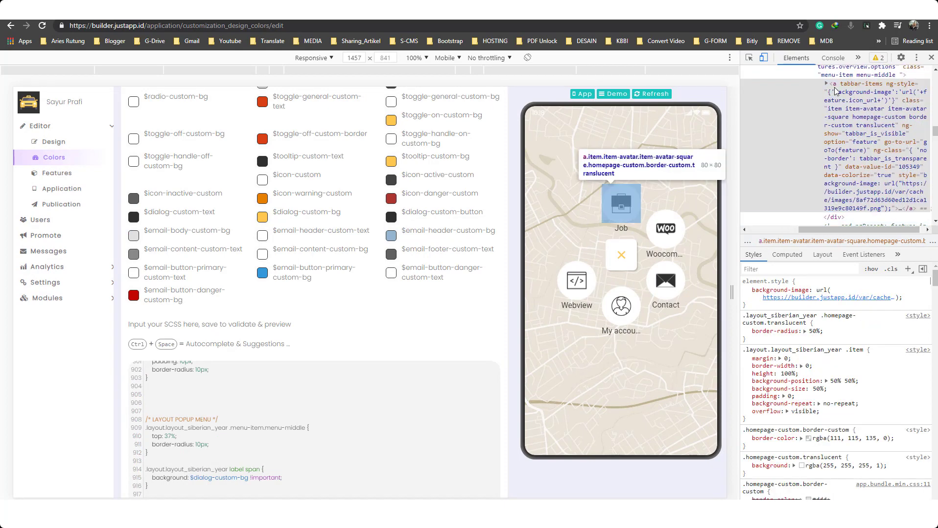
pyautogui.click(908, 269)
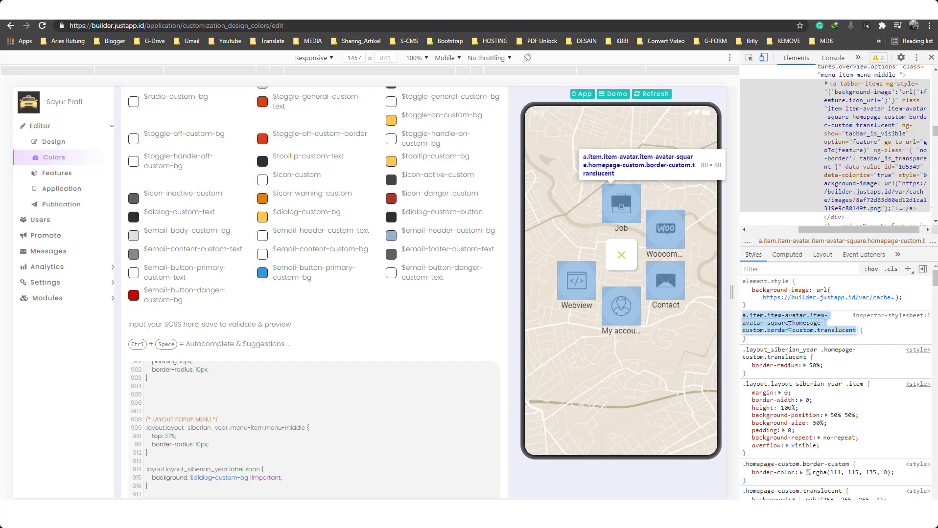
pyautogui.moveTo(745, 316); pyautogui.dragTo(861, 338)
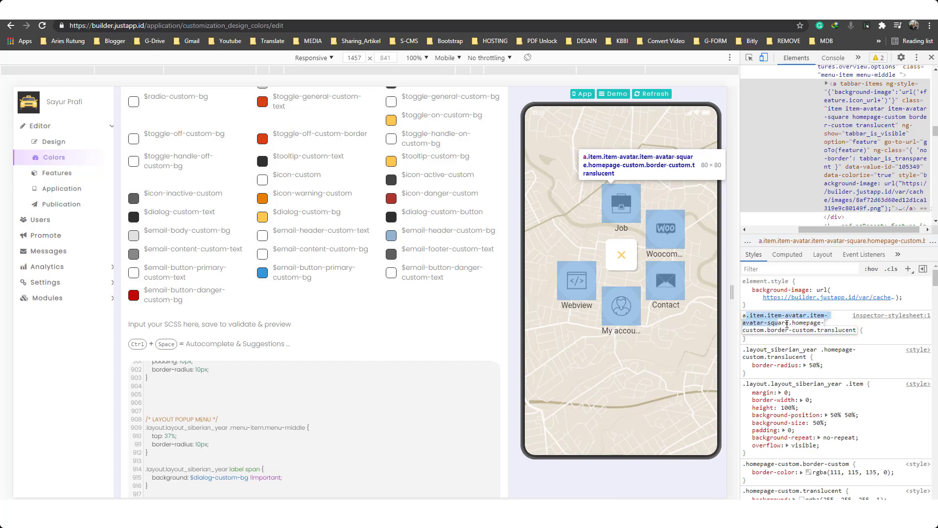
# Step: Trim the rule's selector to 'a', give it border-radius: 10px !important, and select it
pyautogui.press('BackSpace')
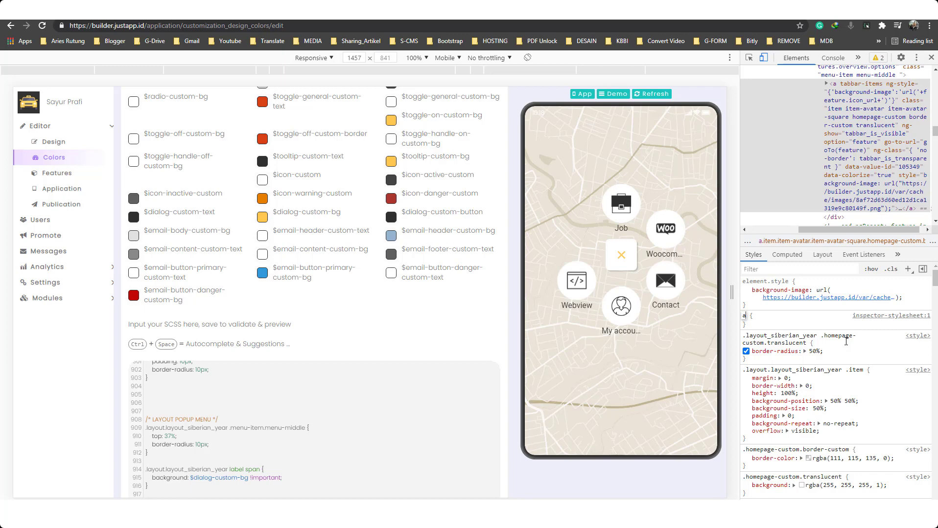
pyautogui.press('Return')
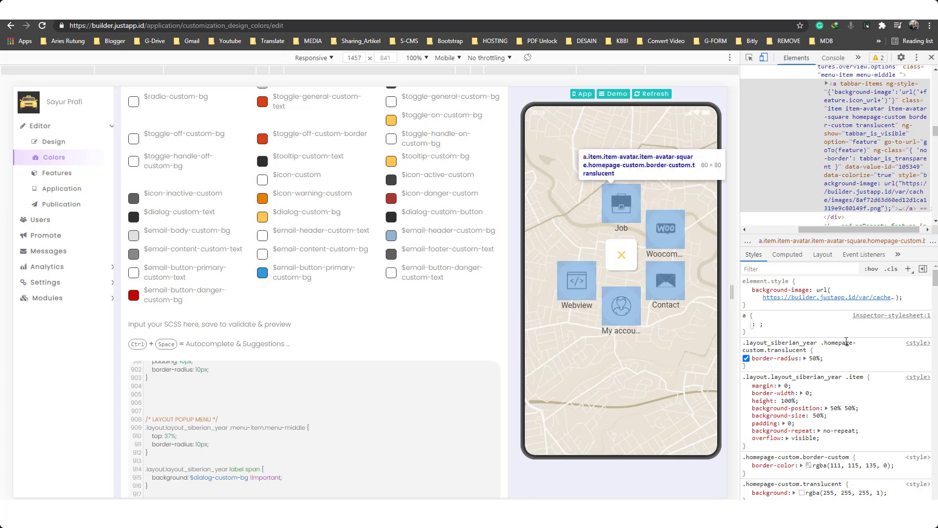
pyautogui.write('borde')
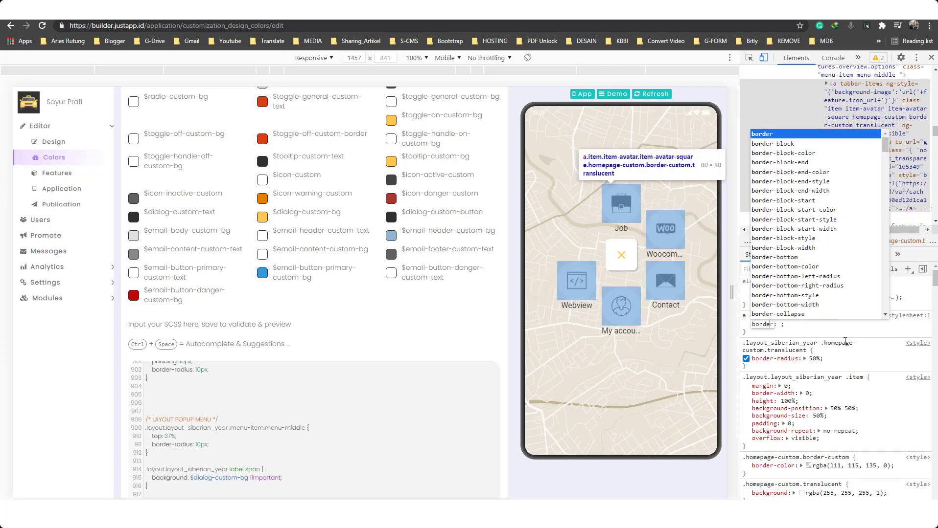
pyautogui.write('r-ra')
pyautogui.press('Tab')
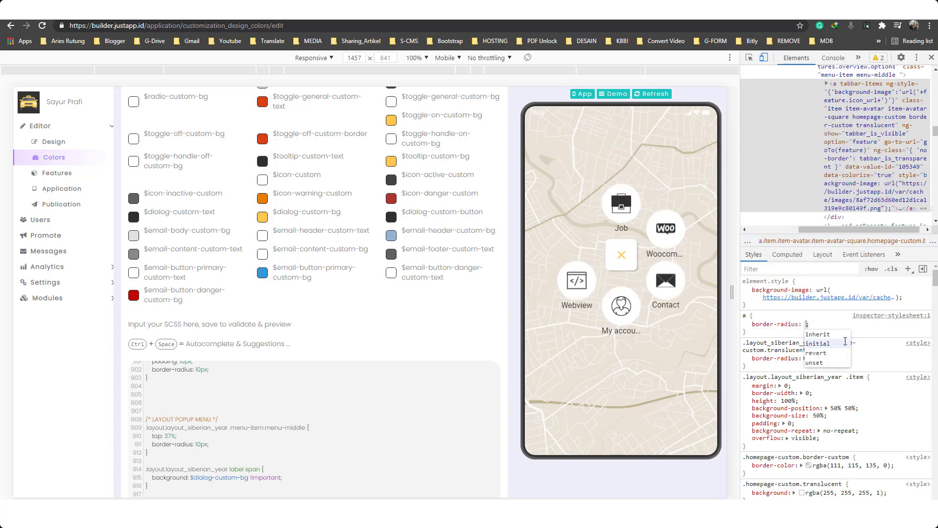
pyautogui.write('10px')
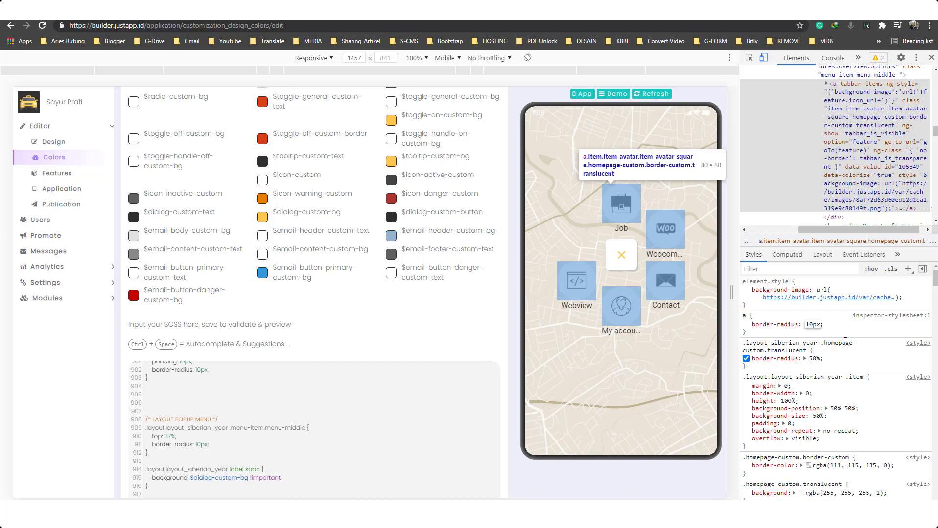
pyautogui.write(' !i')
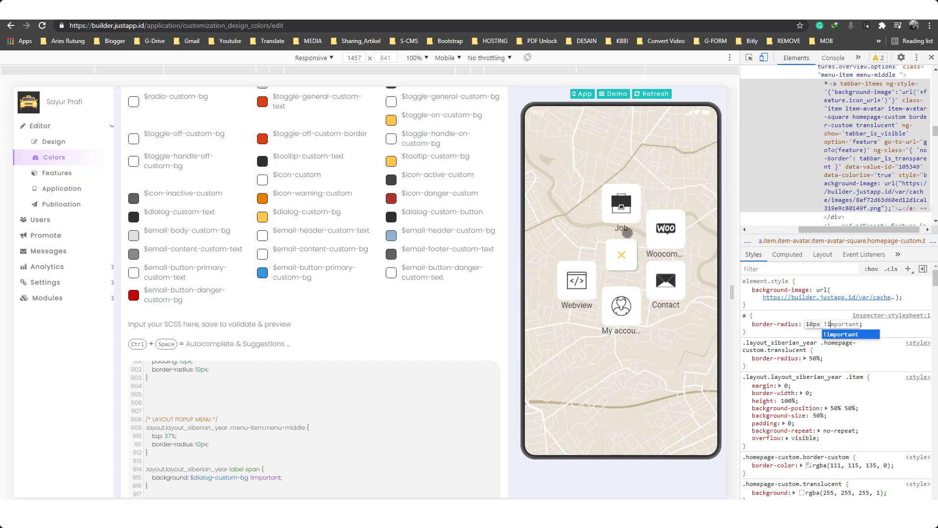
pyautogui.click(803, 337)
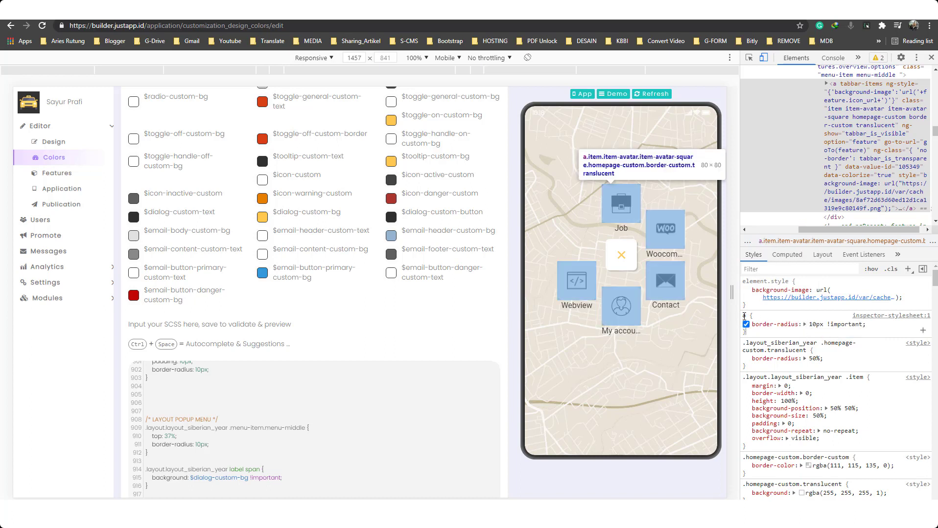
pyautogui.moveTo(744, 317); pyautogui.dragTo(752, 334)
pyautogui.hotkey('ctrl', 'c')
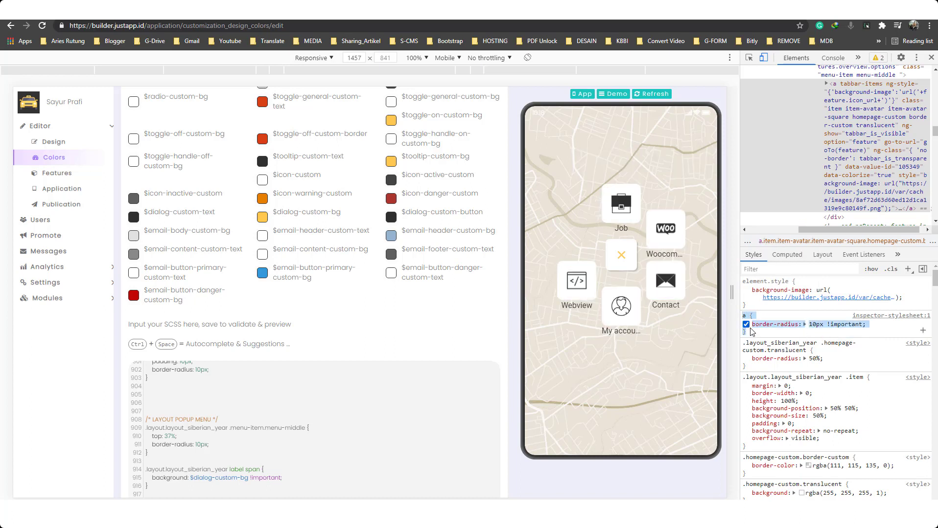
# Step: Paste the 'a' border-radius 10px !important rule at the end of the SCSS
pyautogui.scroll(2, 832, 147)
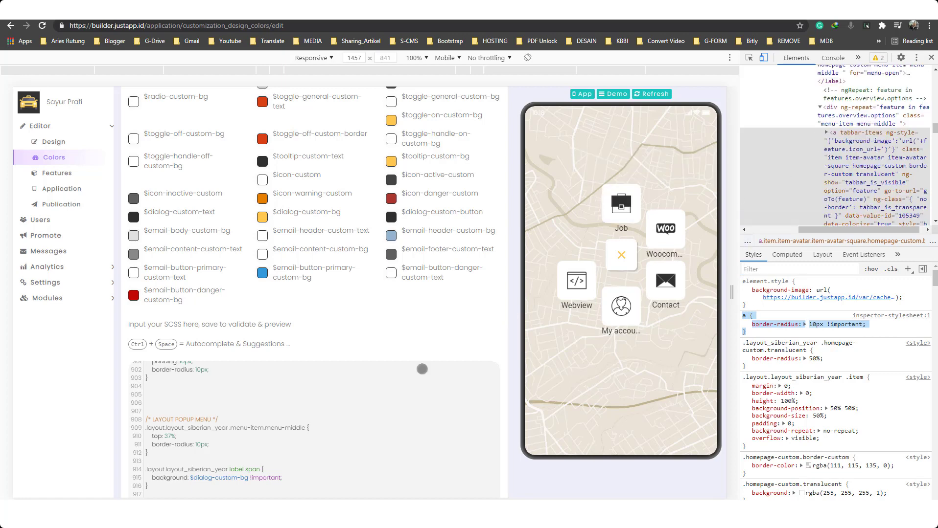
pyautogui.scroll(-3, 422, 370)
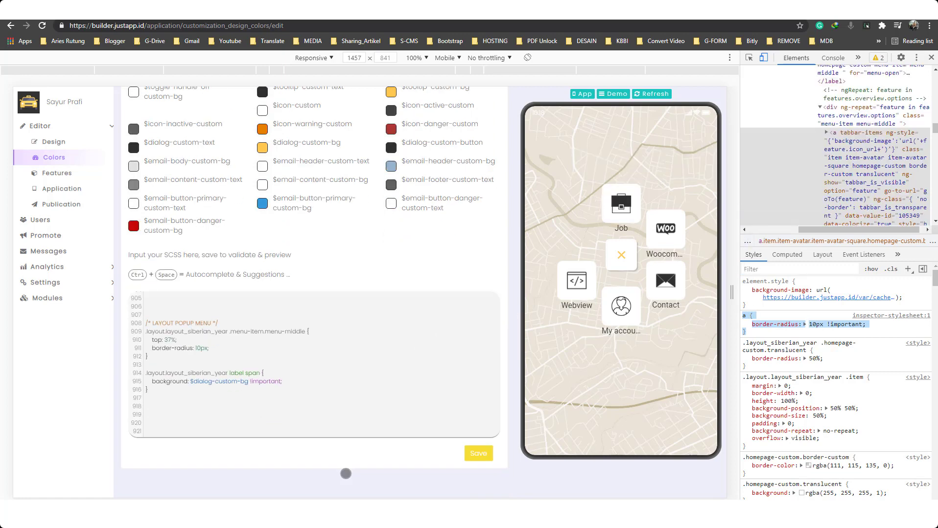
pyautogui.click(252, 421)
pyautogui.hotkey('ctrl', 'v')
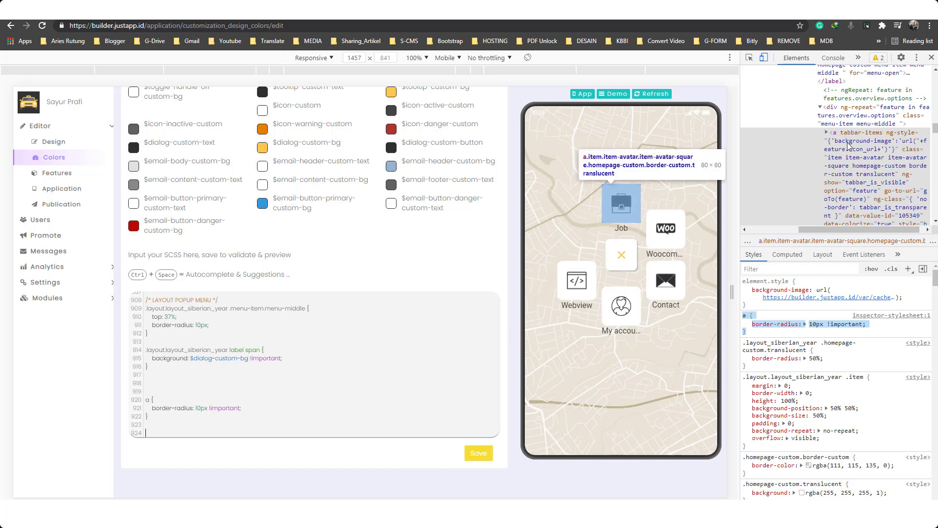
# Step: Prefix the 'a' rule with the .layout.layout_siberian_year selector copied from DevTools
pyautogui.scroll(1, 846, 124)
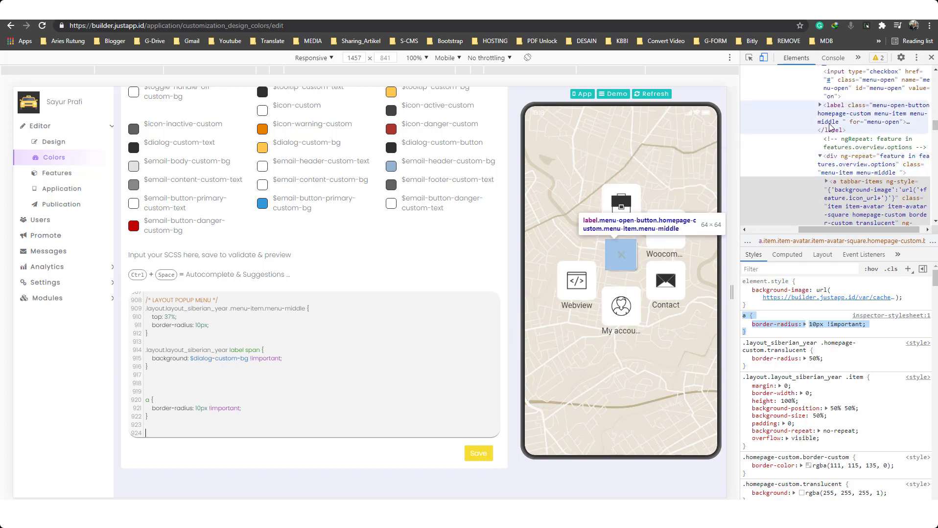
pyautogui.scroll(1, 830, 127)
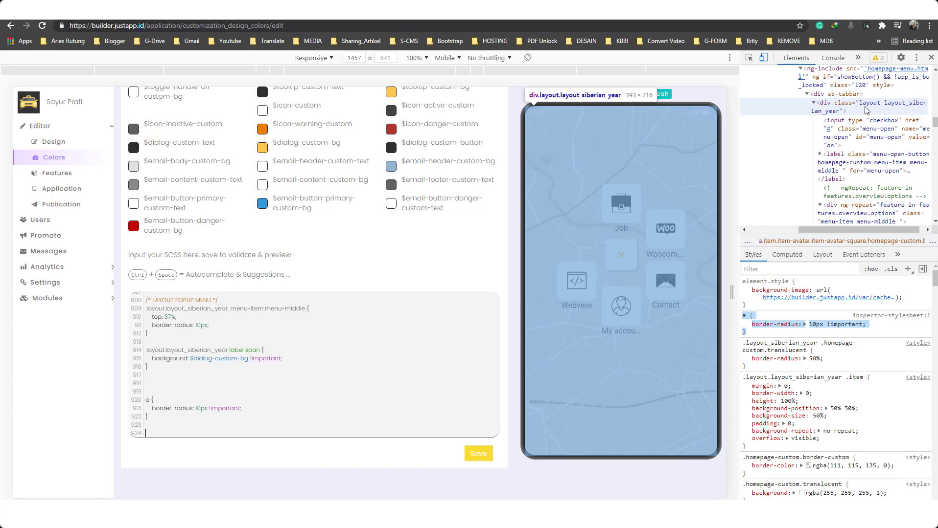
pyautogui.click(867, 111)
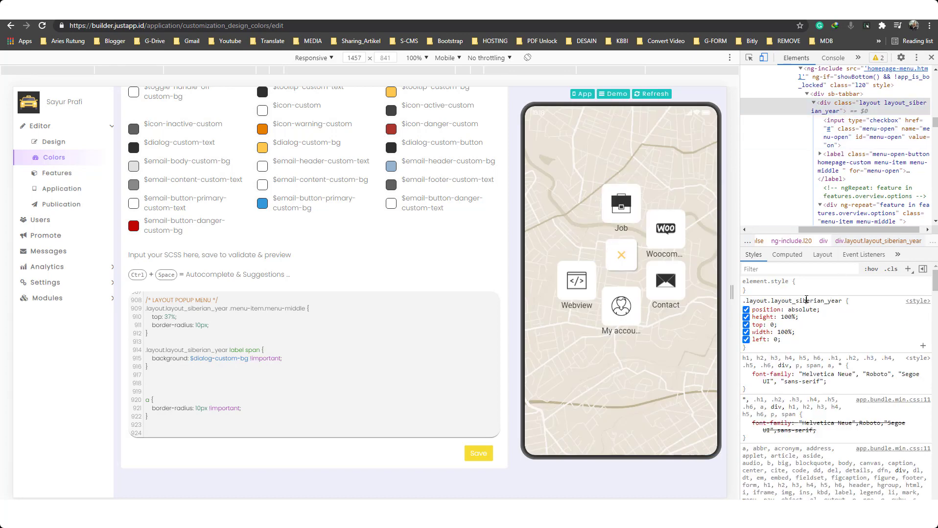
pyautogui.click(805, 301)
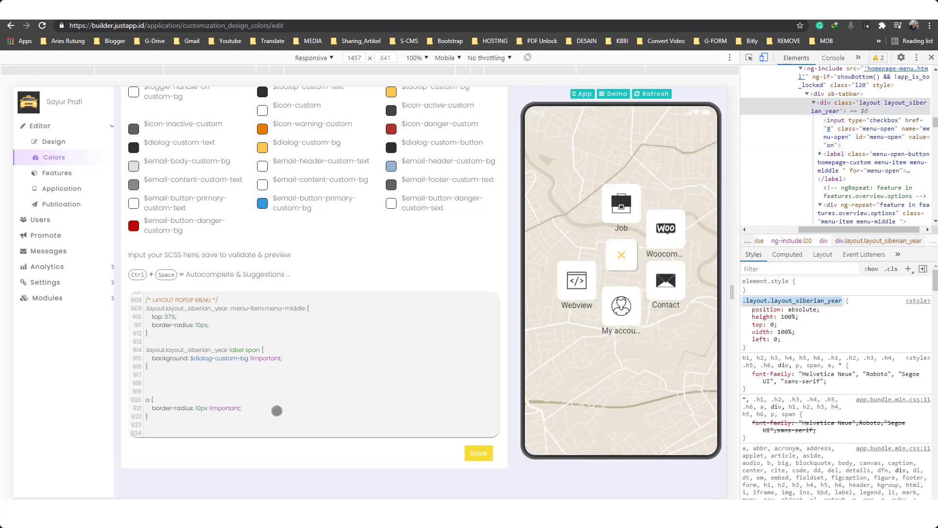
pyautogui.click(138, 401)
pyautogui.write('.layout.layout_siberian_year')
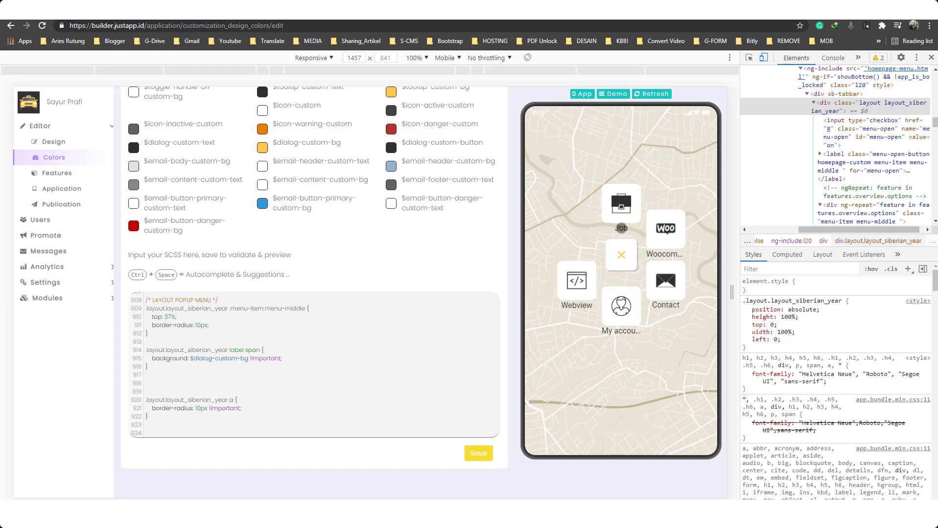
# Step: Inspect the Job label and add a new rule giving its heading a white colour
pyautogui.rightClick(621, 229)
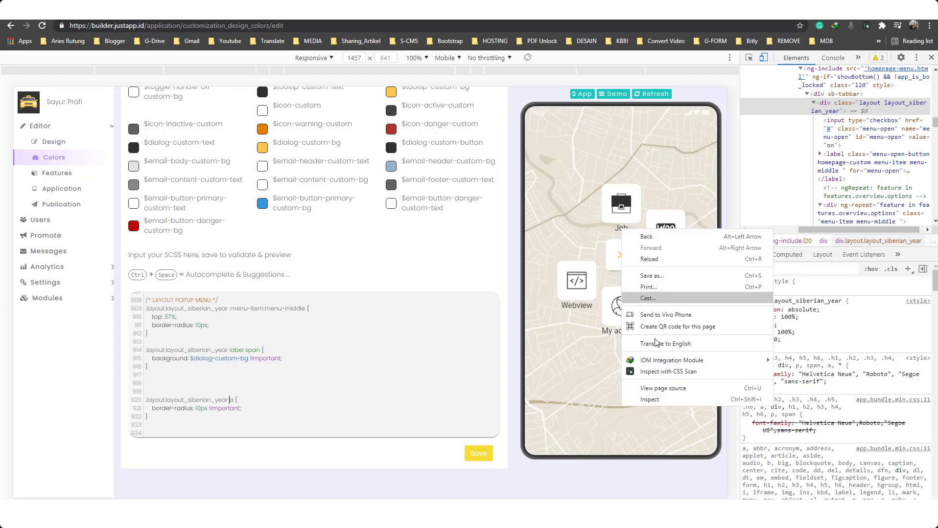
pyautogui.click(668, 392)
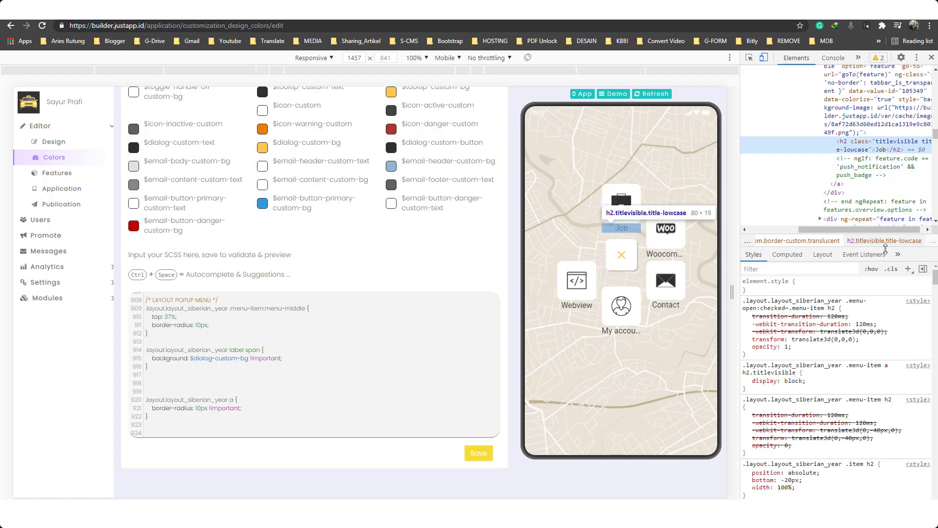
pyautogui.click(907, 269)
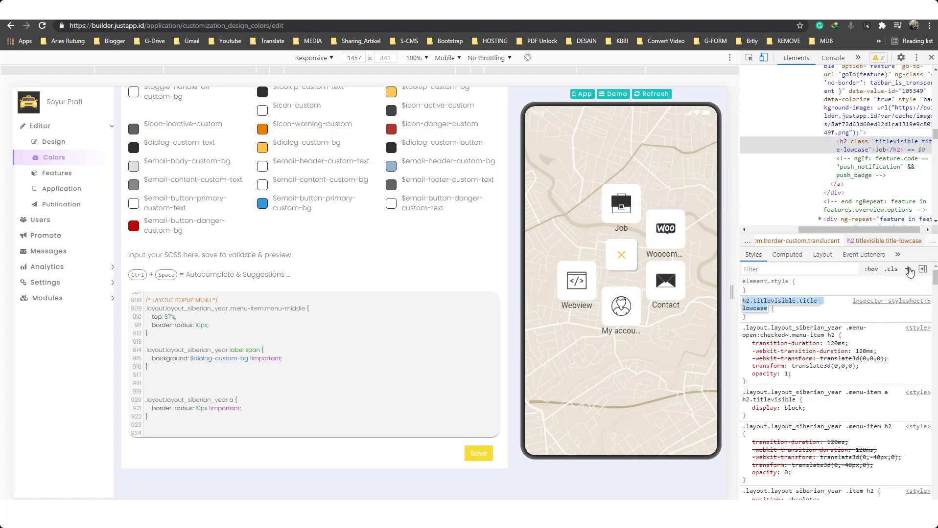
pyautogui.press('Return')
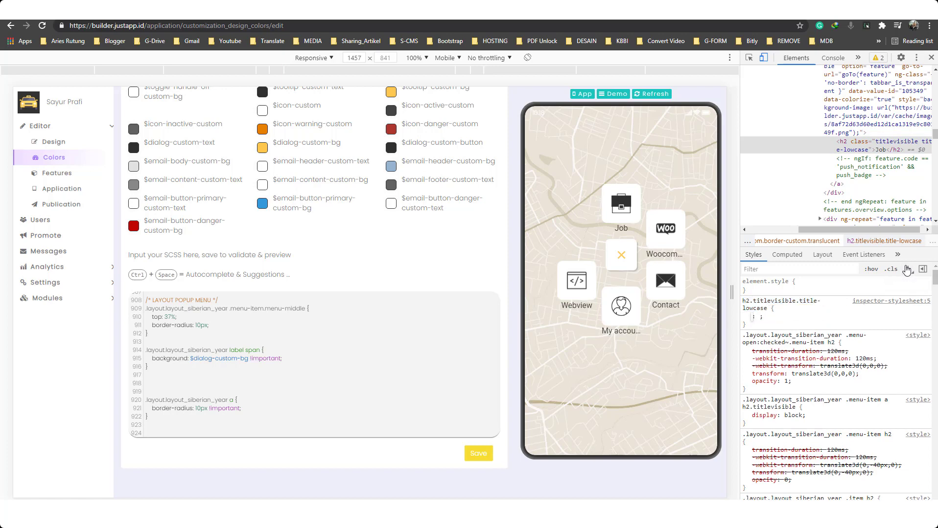
pyautogui.write('color')
pyautogui.press('Tab')
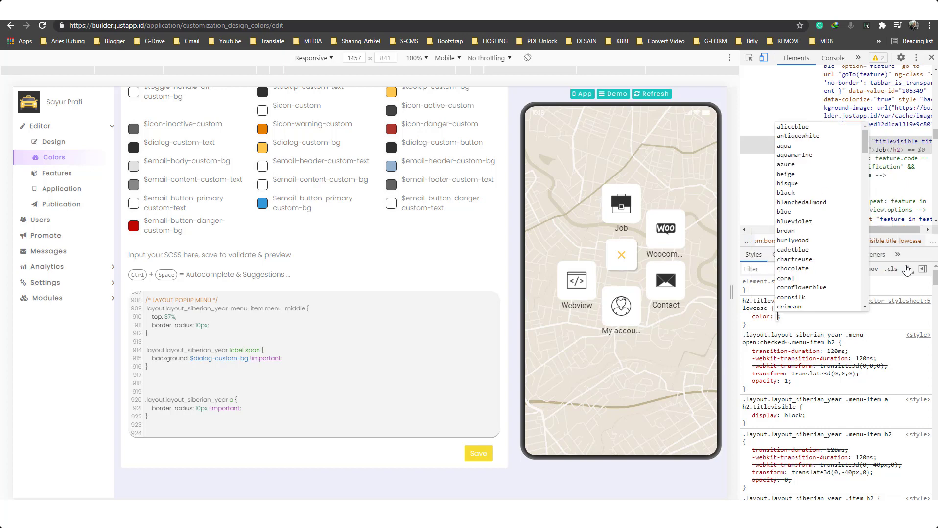
pyautogui.write('#')
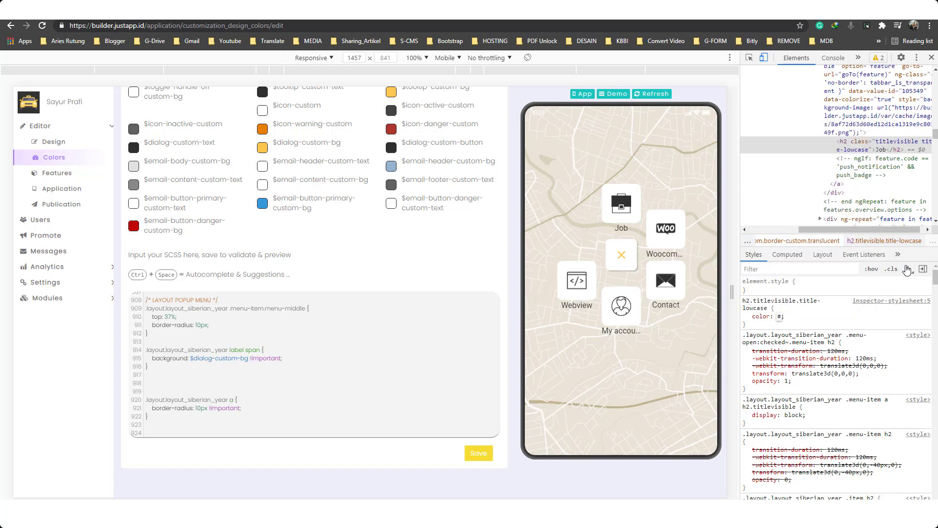
pyautogui.write('fff')
pyautogui.press('Return')
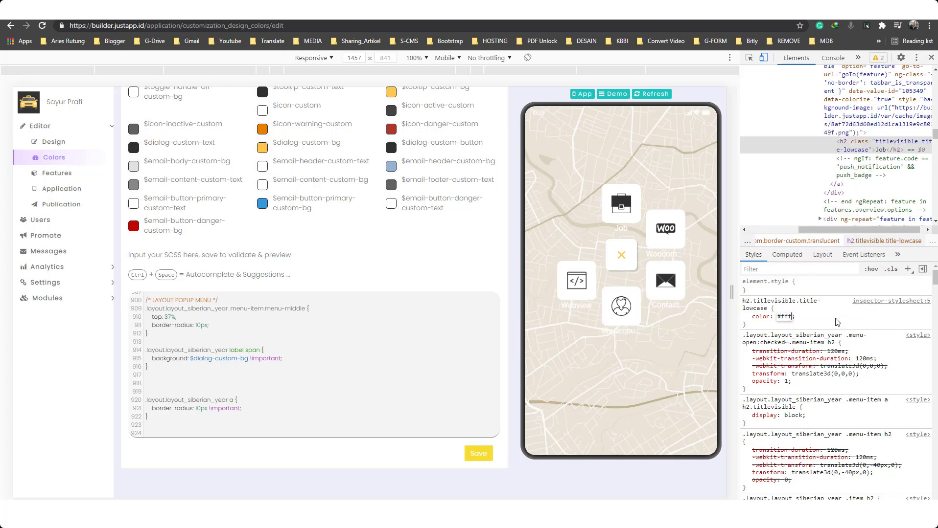
# Step: Try the #ffc850 dialog colour for the label, then settle on black #000
pyautogui.click(780, 317)
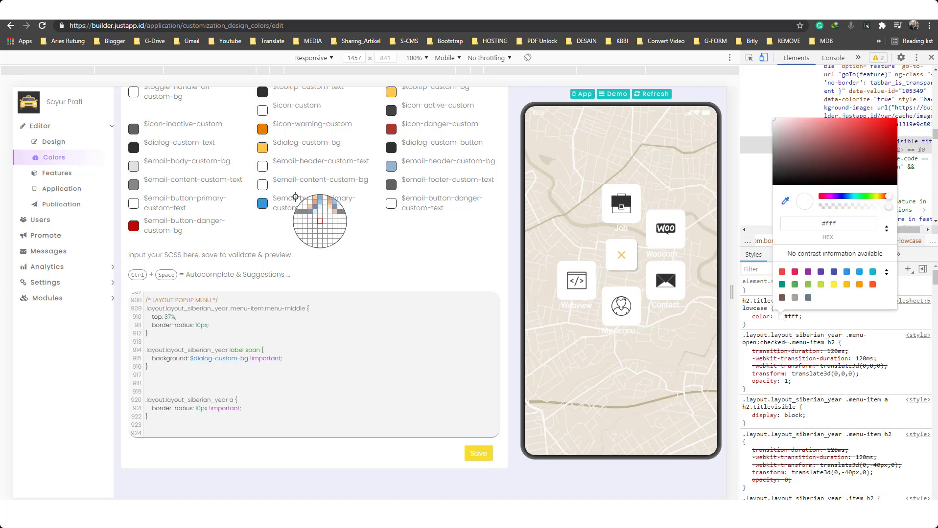
pyautogui.click(260, 150)
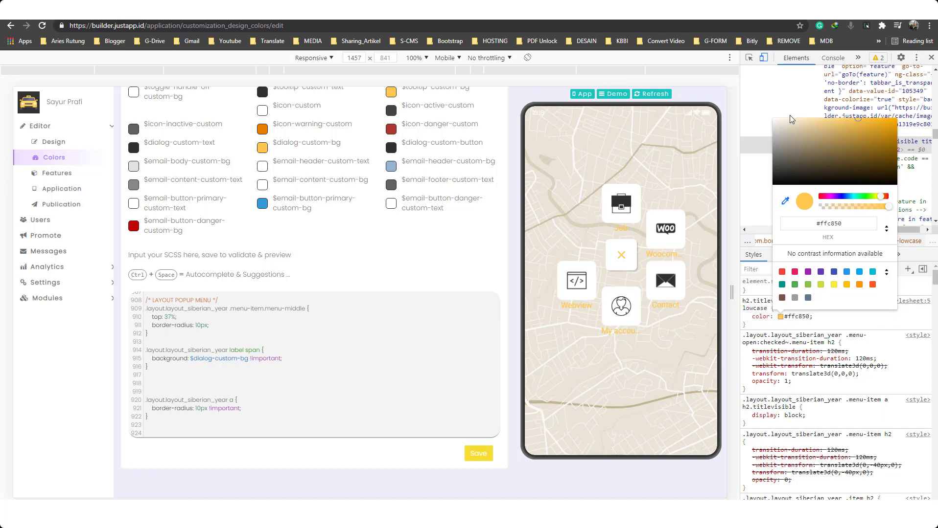
pyautogui.click(773, 184)
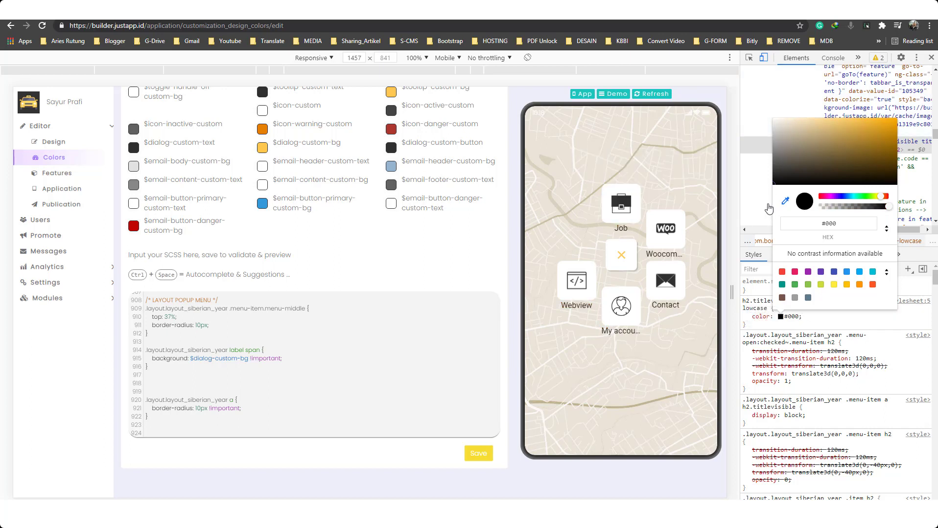
pyautogui.click(794, 327)
pyautogui.click(794, 327)
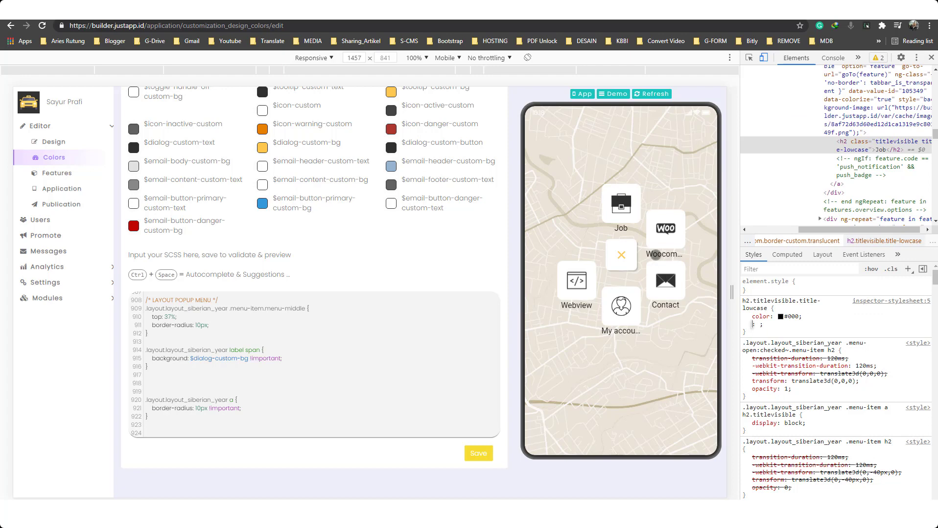
# Step: Add font-size: 11px and white-space: normal to the label rule
pyautogui.write('size')
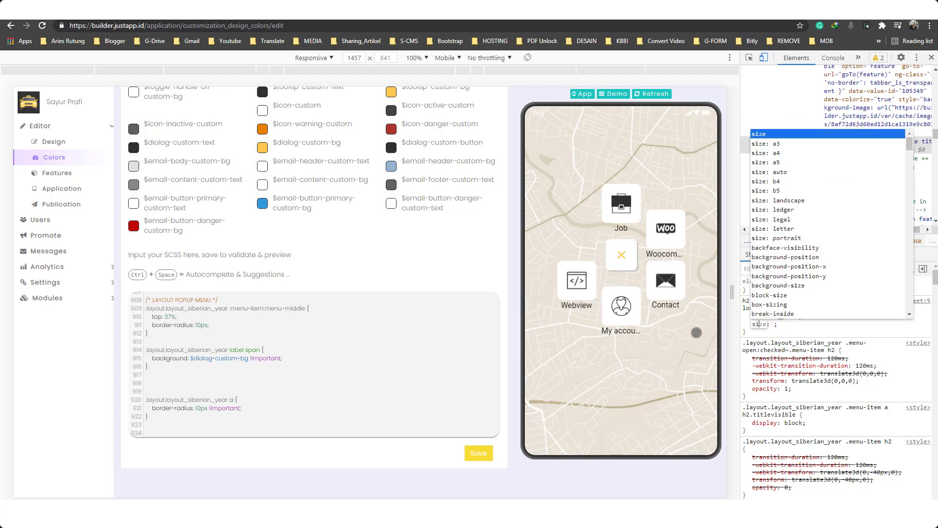
pyautogui.press('Tab')
pyautogui.hotkey('shift', 'Tab')
pyautogui.press('BackSpace')
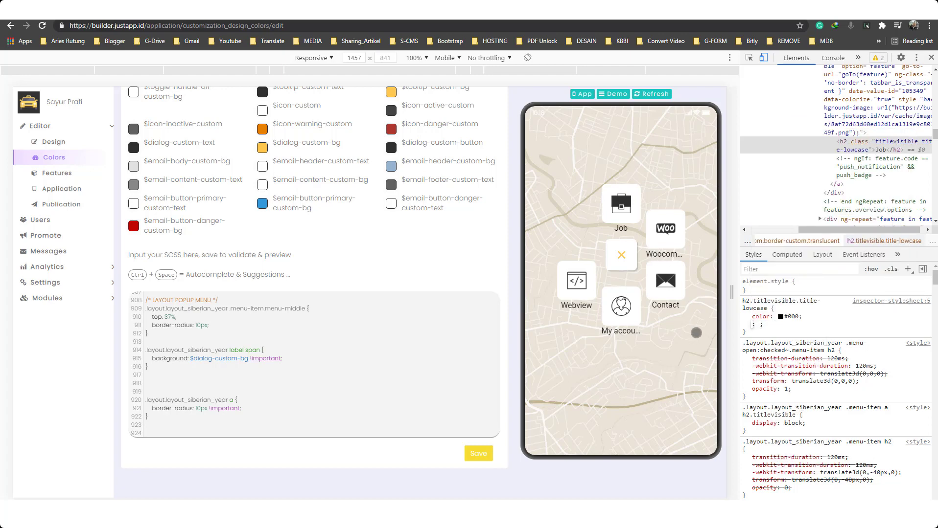
pyautogui.write('font-size')
pyautogui.press('Tab')
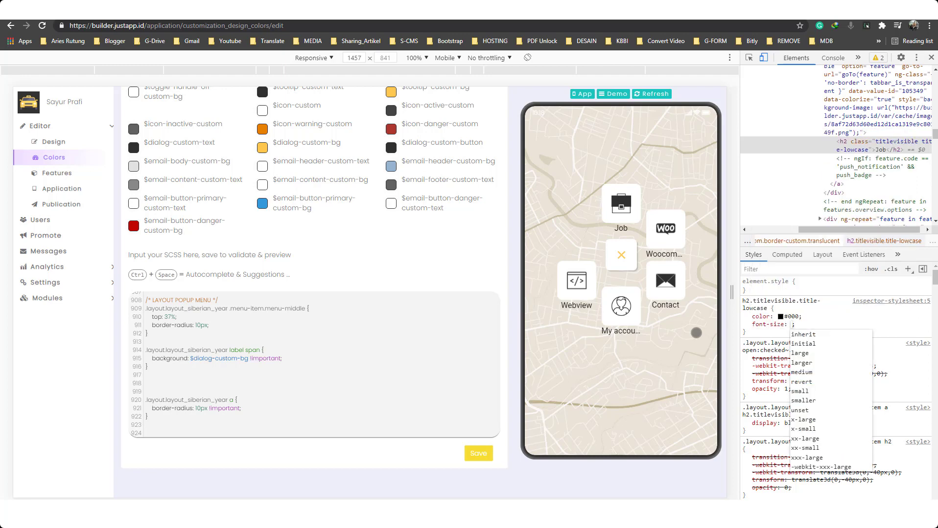
pyautogui.write('11px')
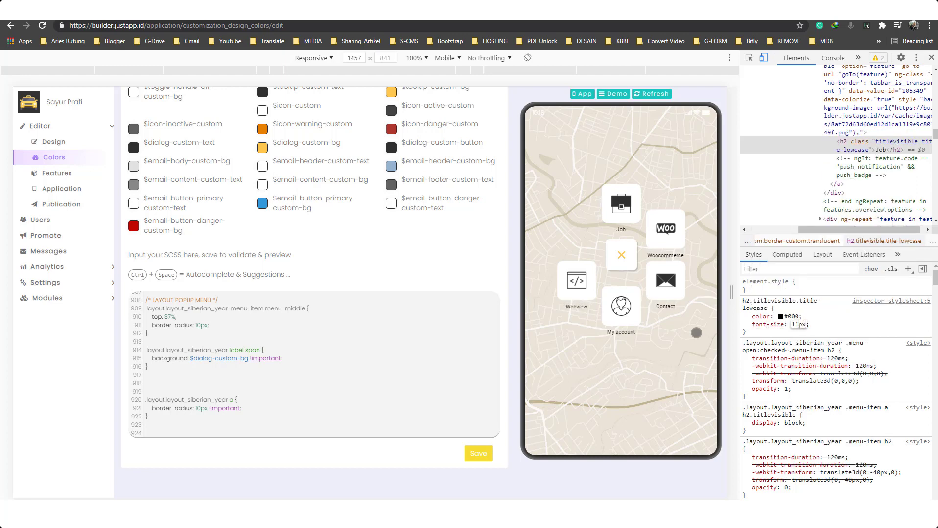
pyautogui.press('Return')
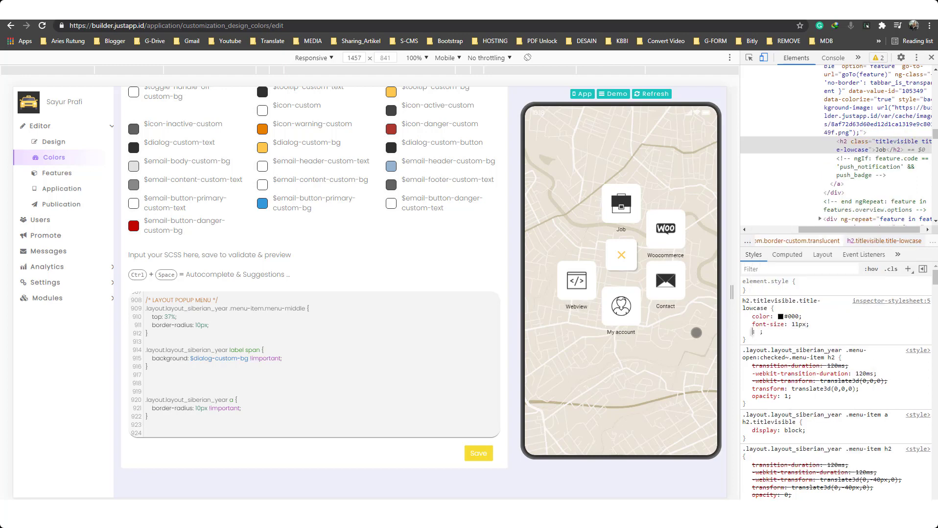
pyautogui.write('white-space')
pyautogui.press('Tab')
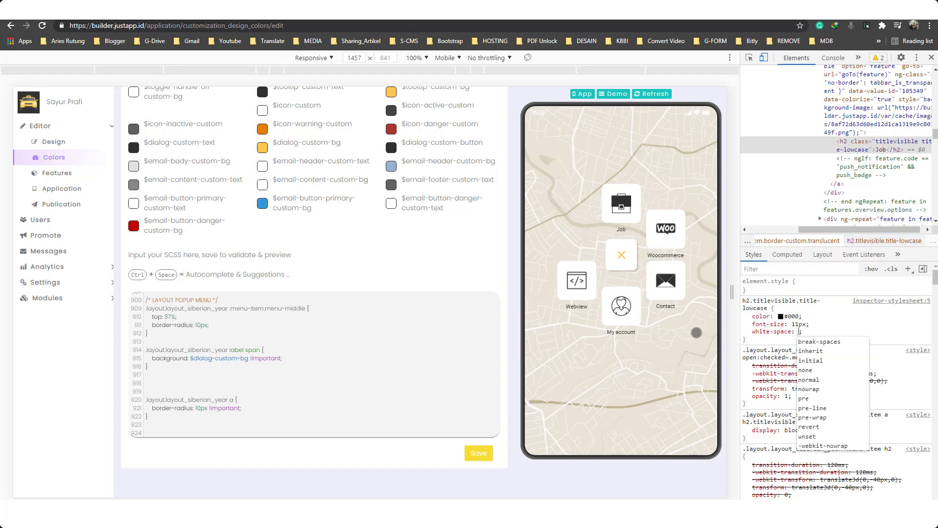
pyautogui.write('normal')
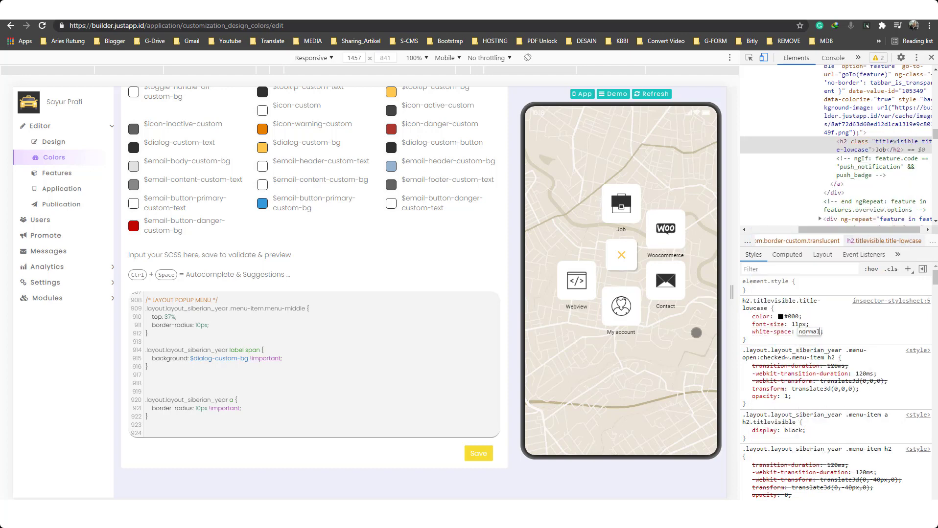
pyautogui.press('Return')
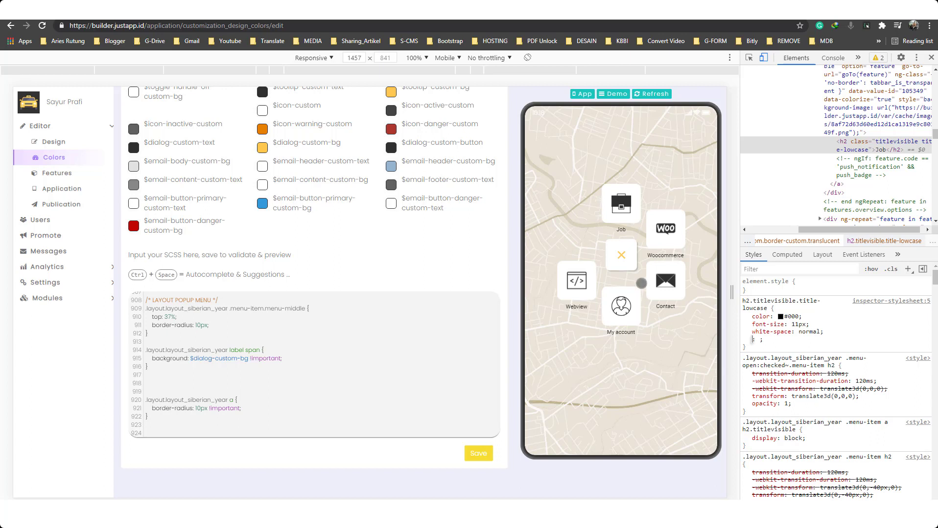
# Step: Try an 18px size and nowrap for the labels, then revert to 11px and normal
pyautogui.click(797, 324)
pyautogui.moveTo(782, 324)
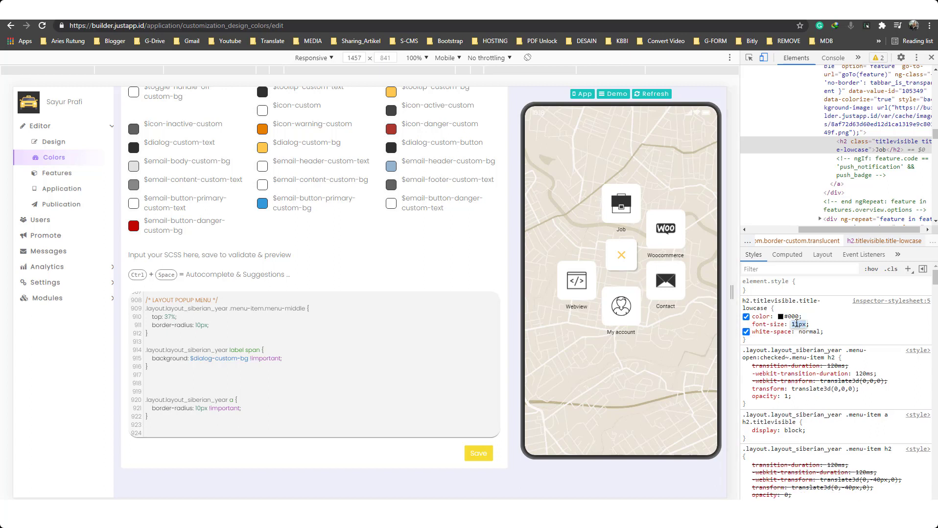
pyautogui.press('Up')
pyautogui.press('Up')
pyautogui.press('Up')
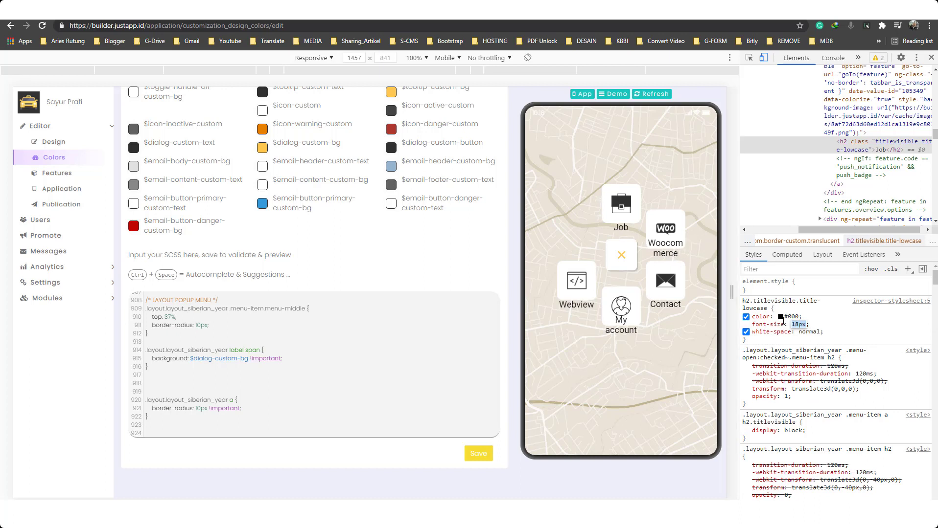
pyautogui.click(813, 332)
pyautogui.write('n')
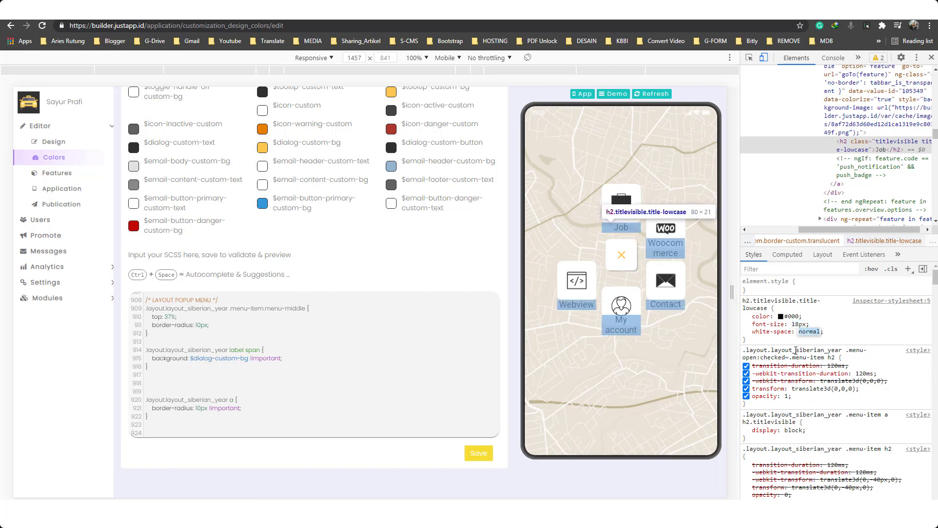
pyautogui.write('owra')
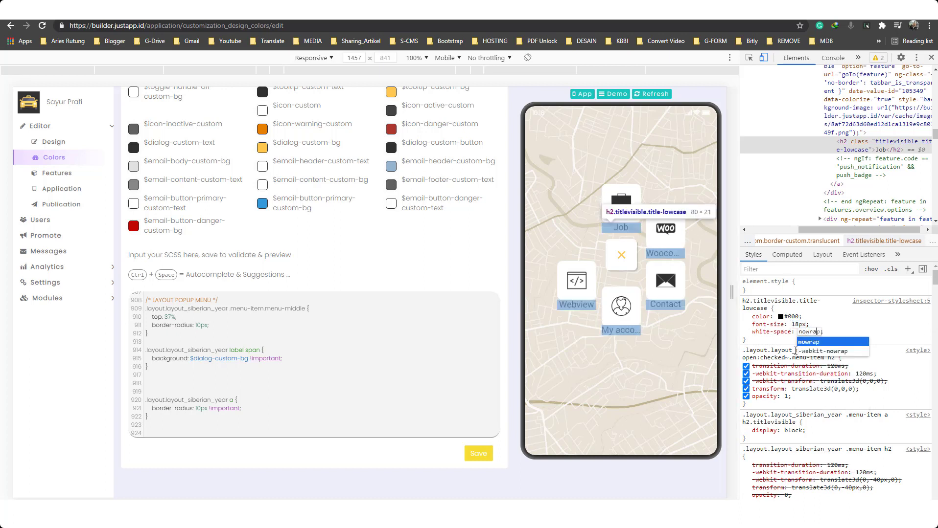
pyautogui.press('Return')
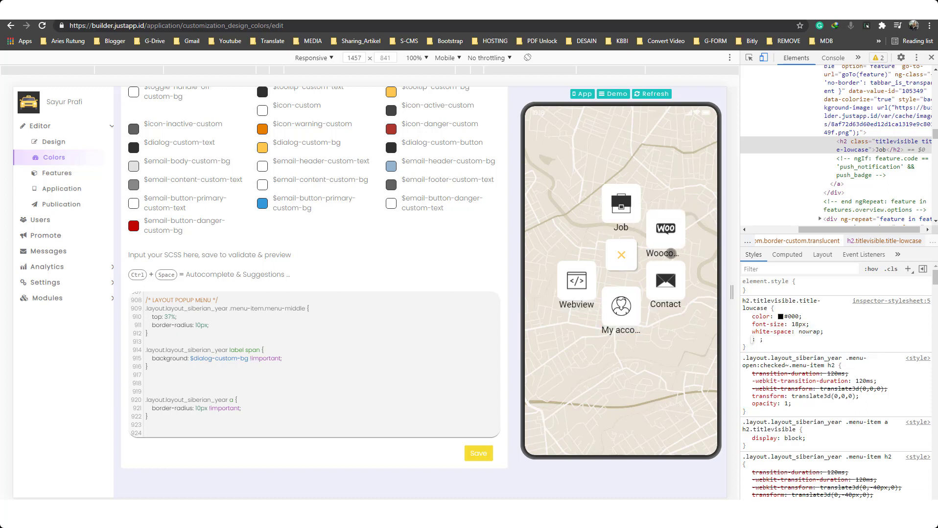
pyautogui.click(805, 332)
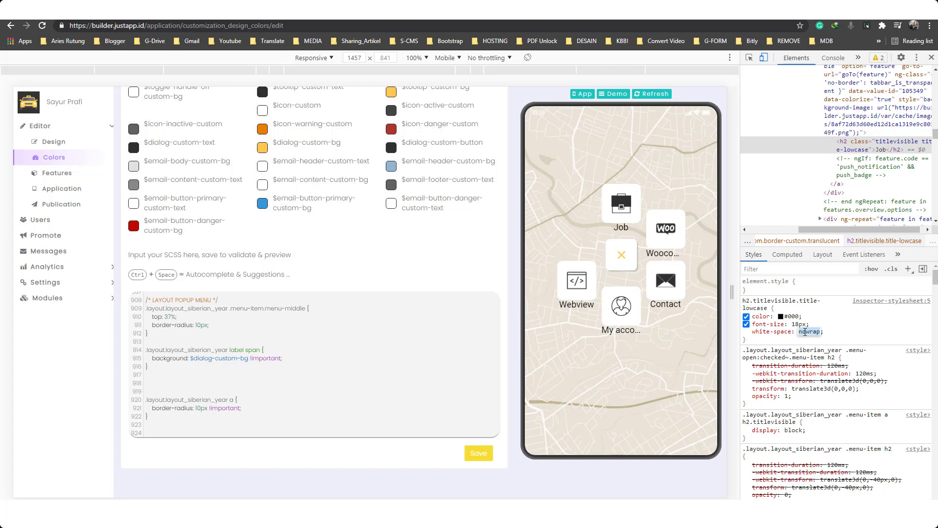
pyautogui.write('normal')
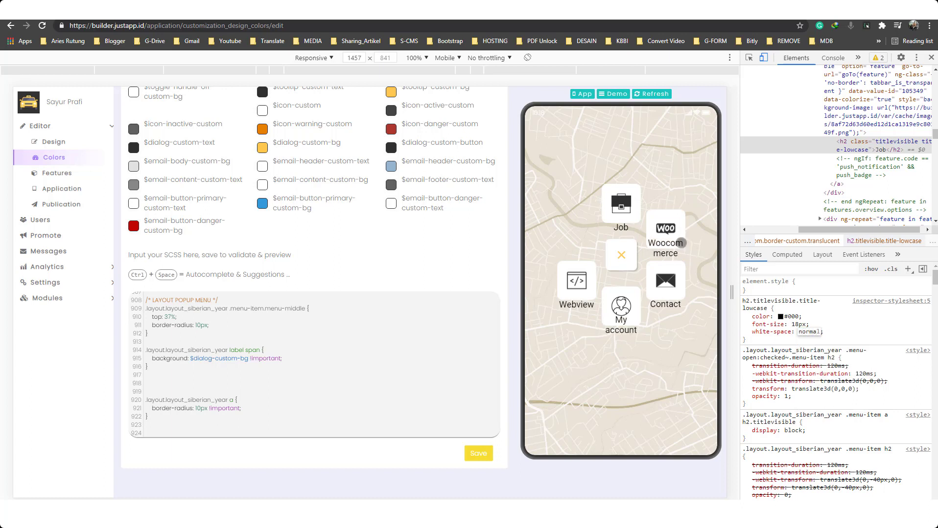
pyautogui.click(800, 325)
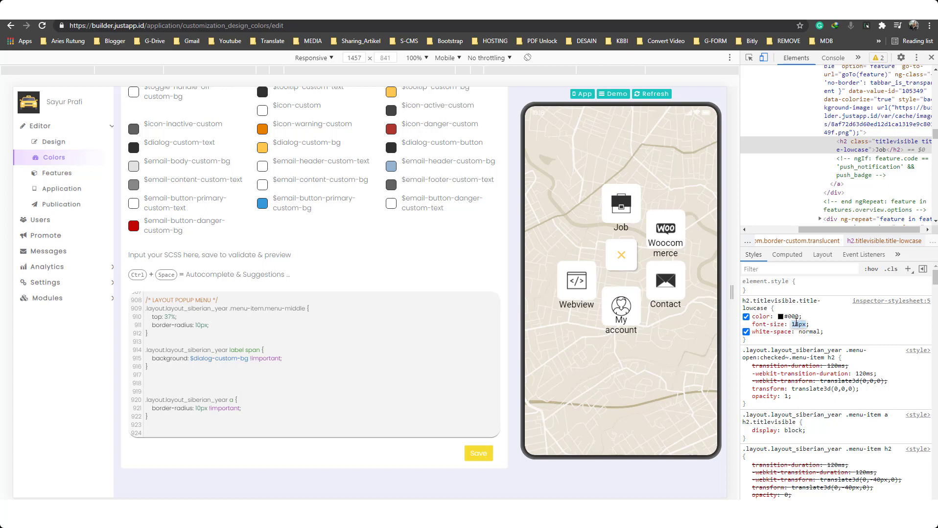
pyautogui.scroll(-1, 796, 323)
pyautogui.scroll(-2, 796, 323)
pyautogui.scroll(-1, 796, 323)
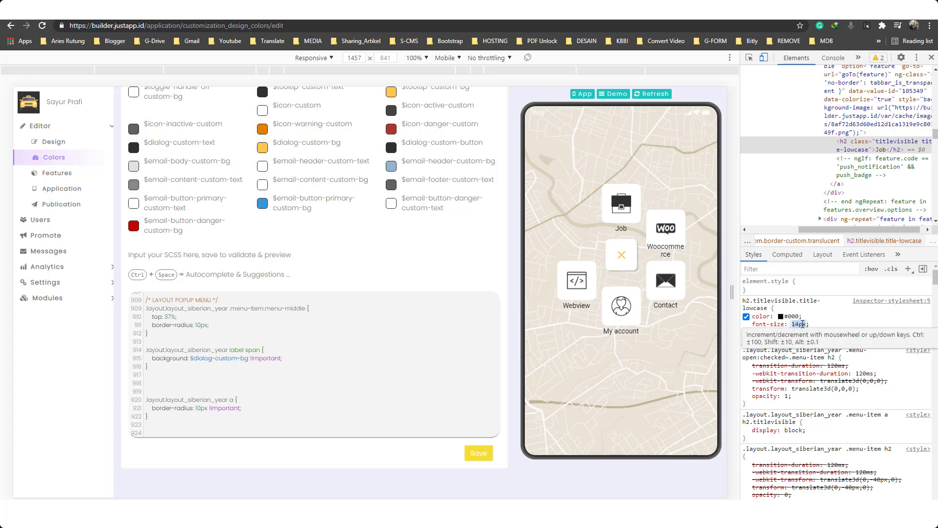
pyautogui.scroll(-2, 801, 324)
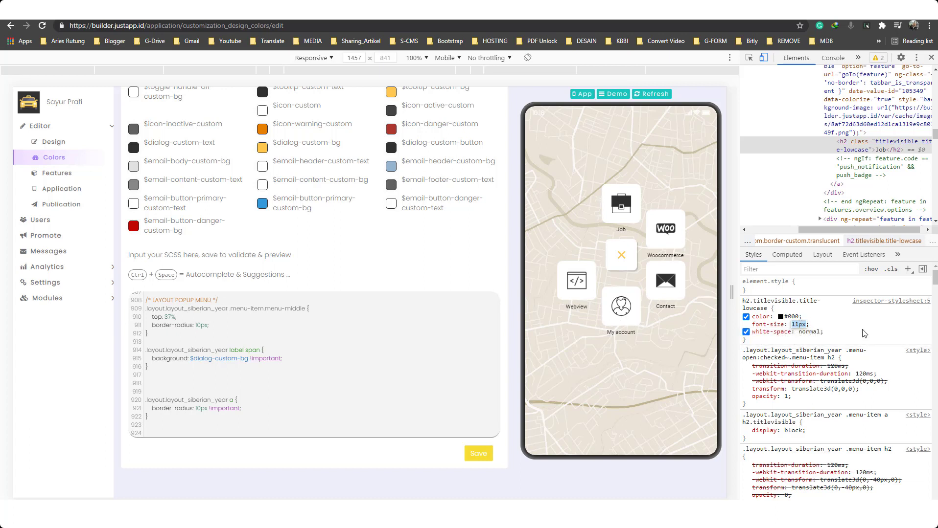
pyautogui.click(865, 334)
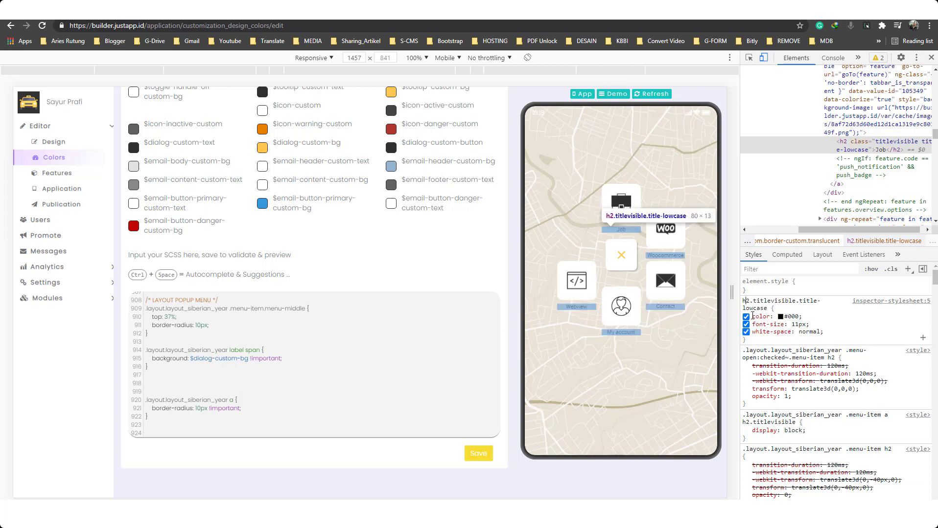
# Step: Paste the feature-label rule (#000, 11px, white-space normal) into the SCSS, scoped under .layout.layout_siberian_year
pyautogui.moveTo(752, 316); pyautogui.dragTo(760, 336)
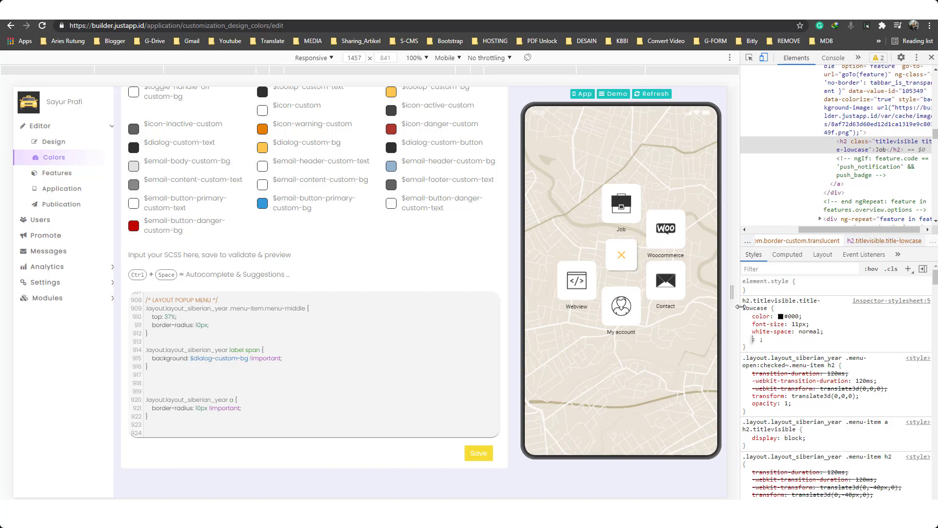
pyautogui.moveTo(742, 300); pyautogui.dragTo(752, 341)
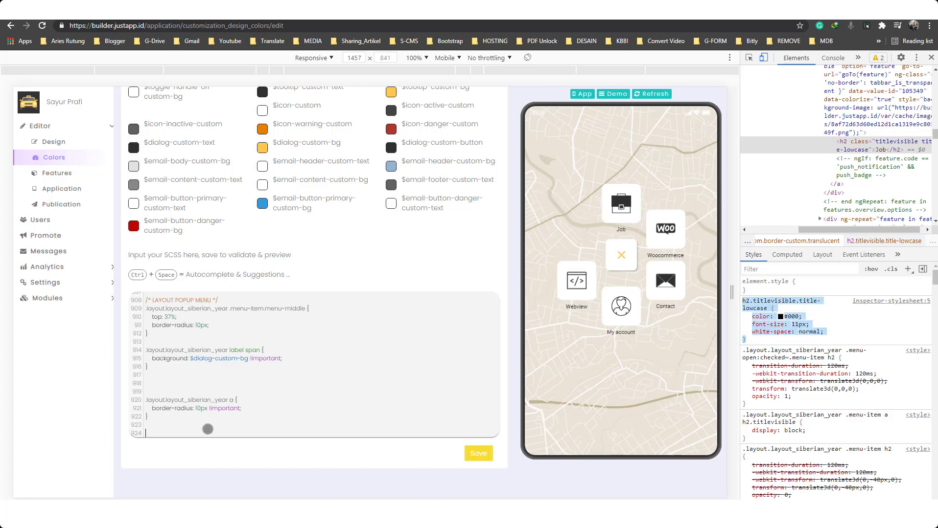
pyautogui.write('h2.titlevisible.title-lowcase {     color: #000;     font-size: 11px;     white-space: normal; }')
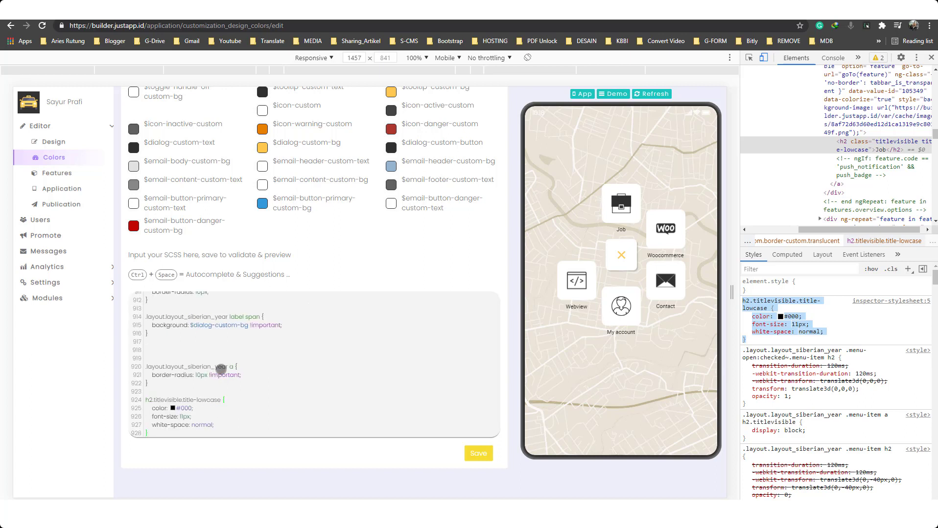
pyautogui.click(228, 368)
pyautogui.hotkey('shift', 'Home')
pyautogui.hotkey('ctrl', 'c')
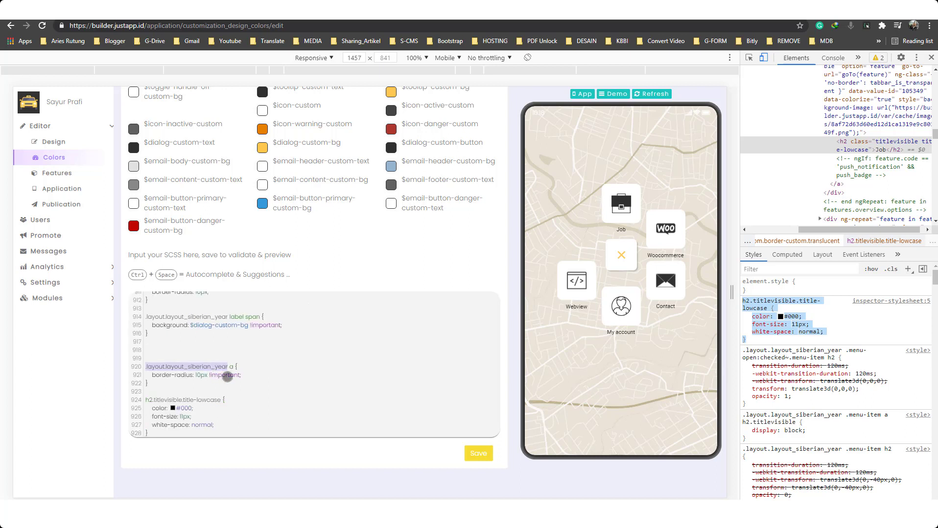
pyautogui.click(136, 400)
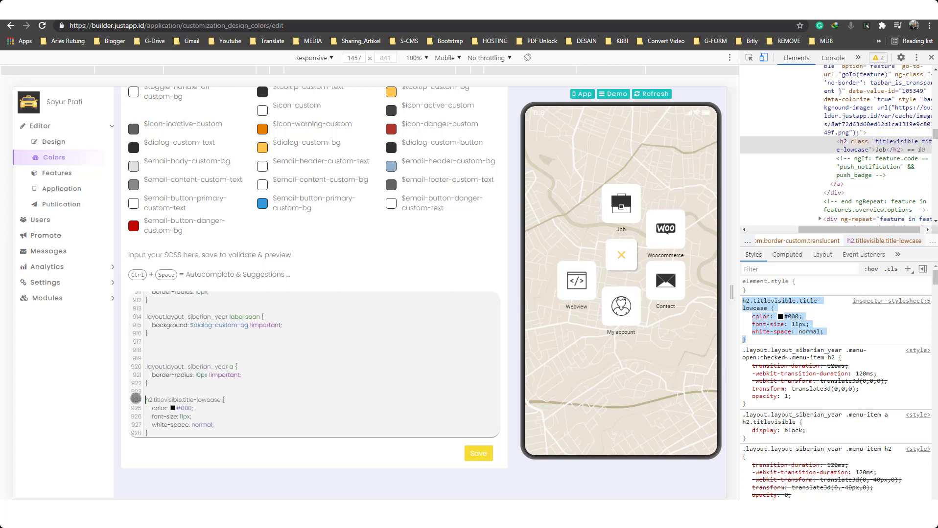
pyautogui.hotkey('ctrl', 'v')
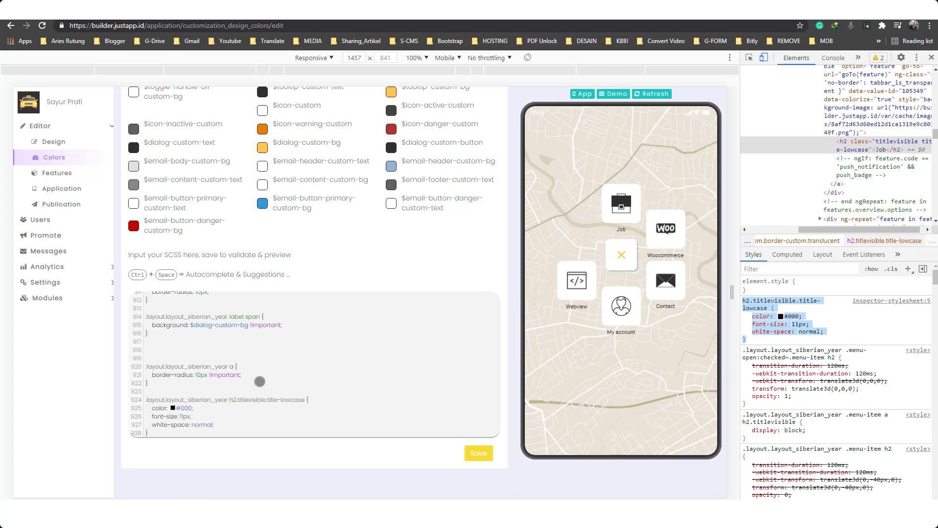
# Step: Tidy the blank lines between rules and save the custom SCSS
pyautogui.press('Return')
pyautogui.press('Return')
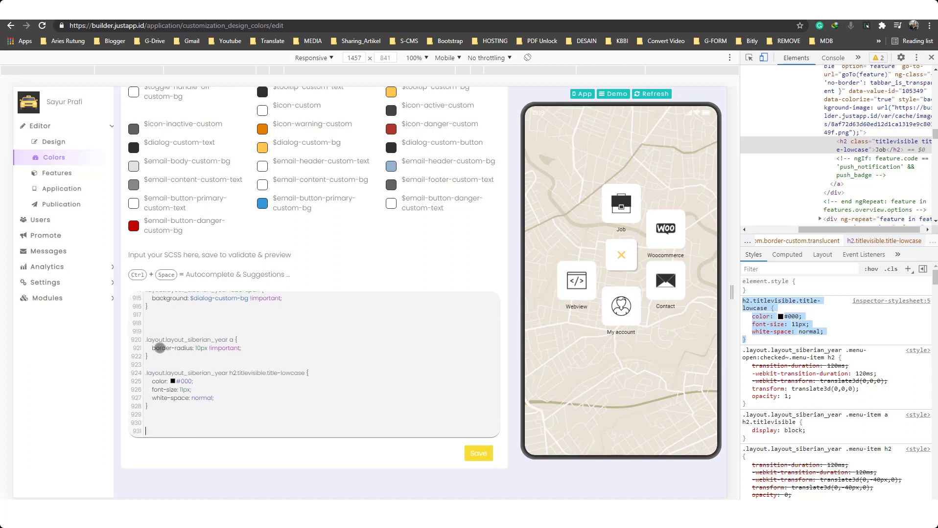
pyautogui.click(156, 327)
pyautogui.press('BackSpace')
pyautogui.press('BackSpace')
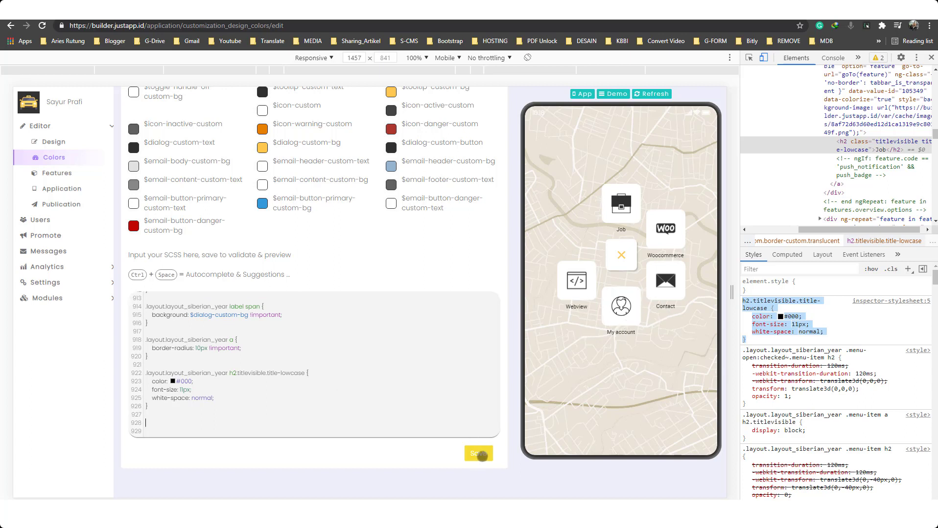
pyautogui.click(482, 456)
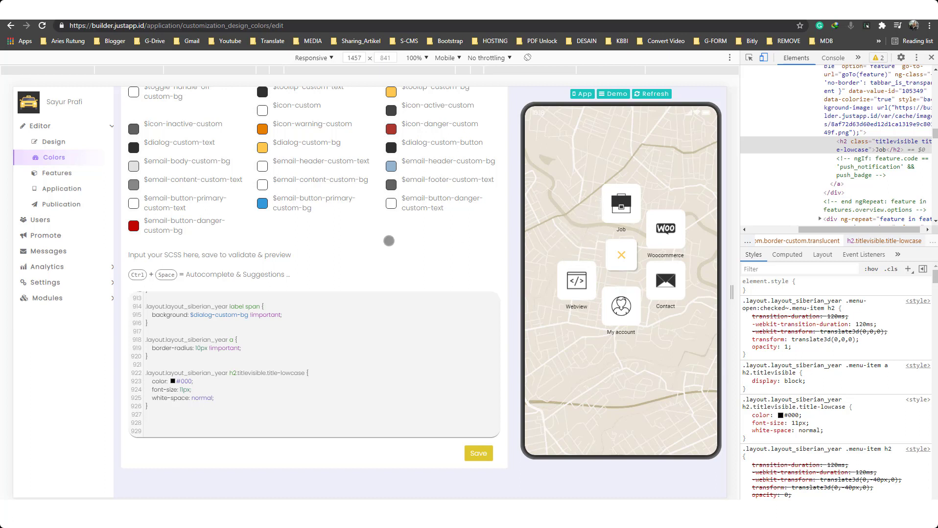
# Step: Return to the top of the Colors page and switch to the editor's Features step
pyautogui.scroll(2, 370, 215)
pyautogui.scroll(5, 370, 215)
pyautogui.scroll(5, 370, 214)
pyautogui.scroll(5, 369, 215)
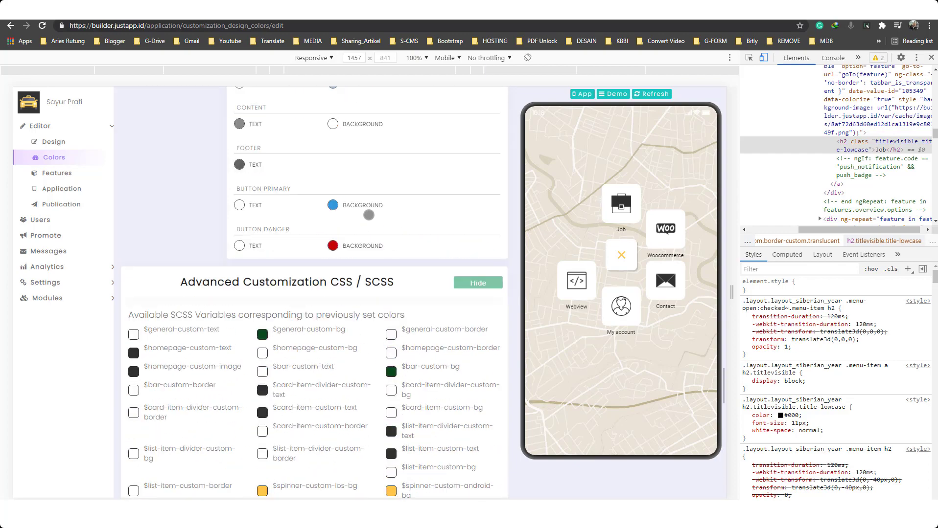
pyautogui.scroll(5, 369, 215)
pyautogui.scroll(3, 369, 214)
pyautogui.scroll(4, 351, 205)
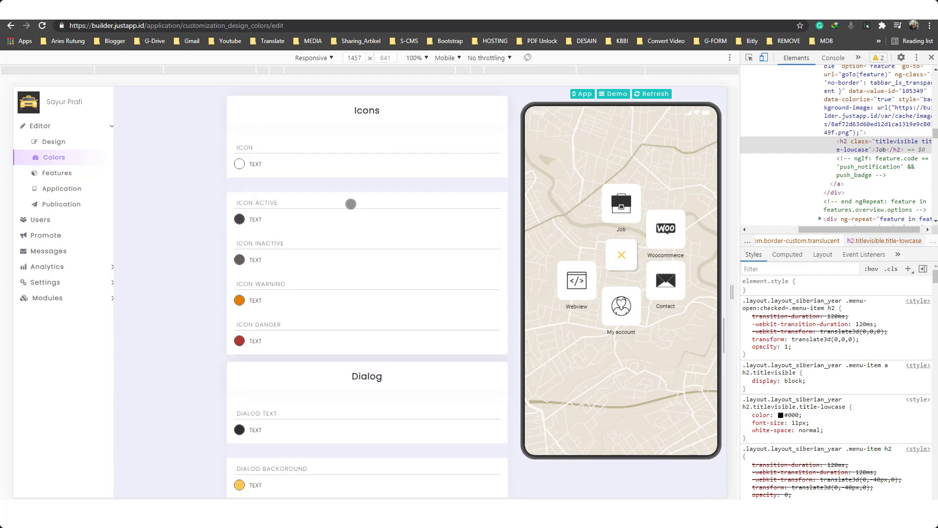
pyautogui.scroll(4, 352, 205)
pyautogui.scroll(4, 351, 205)
pyautogui.scroll(4, 352, 205)
pyautogui.scroll(4, 351, 205)
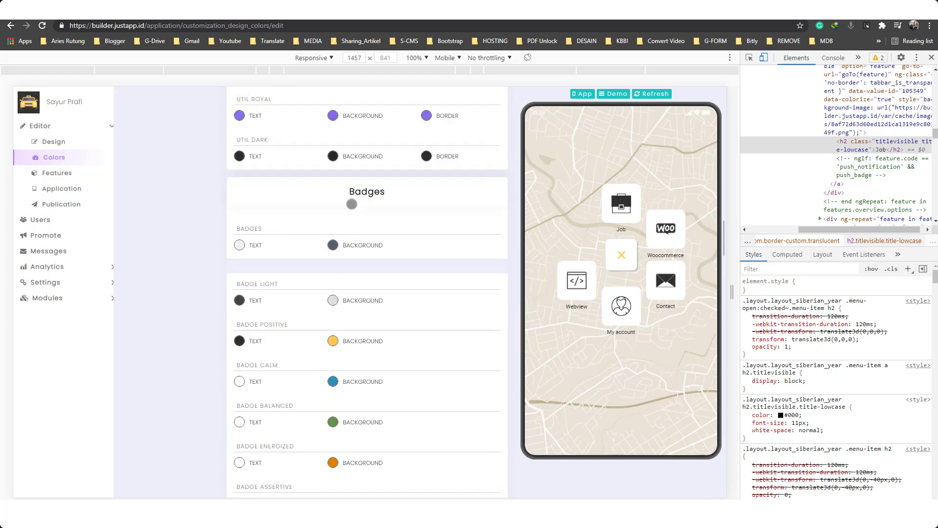
pyautogui.scroll(5, 351, 205)
pyautogui.click(301, 158)
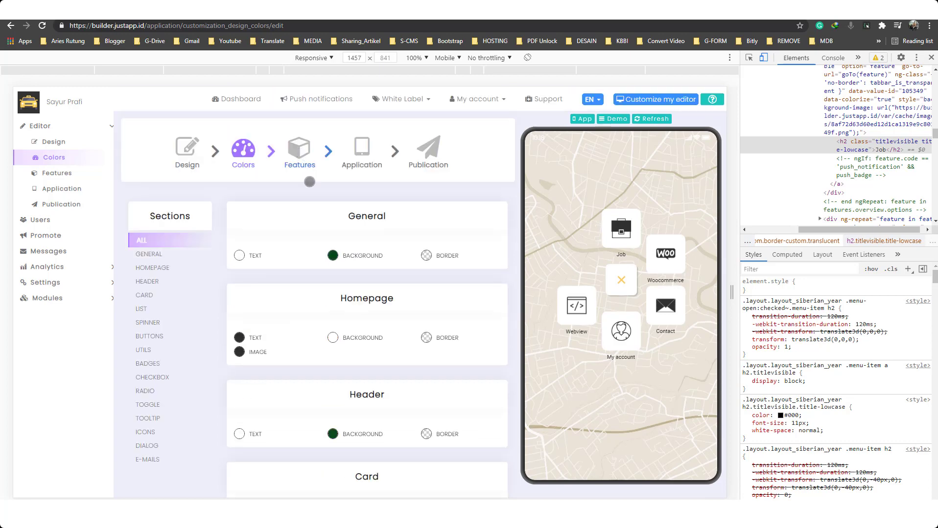
# Step: Hide DevTools, add the Booking, CatalogPro and Calendar pages, and return to the Colors tab
pyautogui.press('F12')
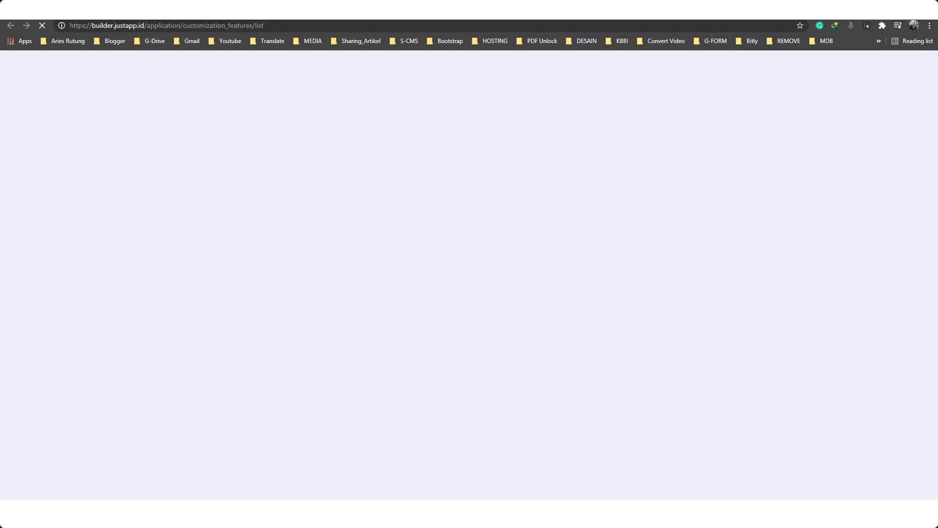
pyautogui.scroll(-3, 317, 261)
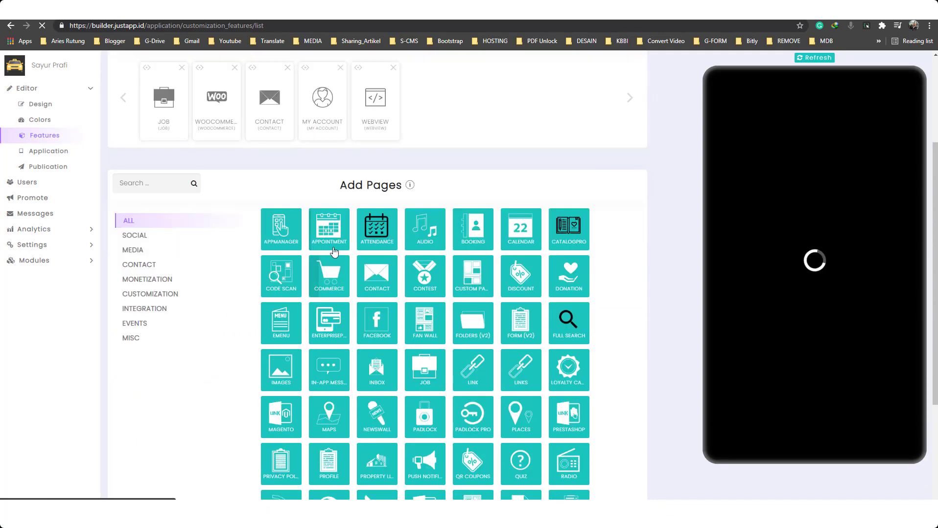
pyautogui.click(474, 241)
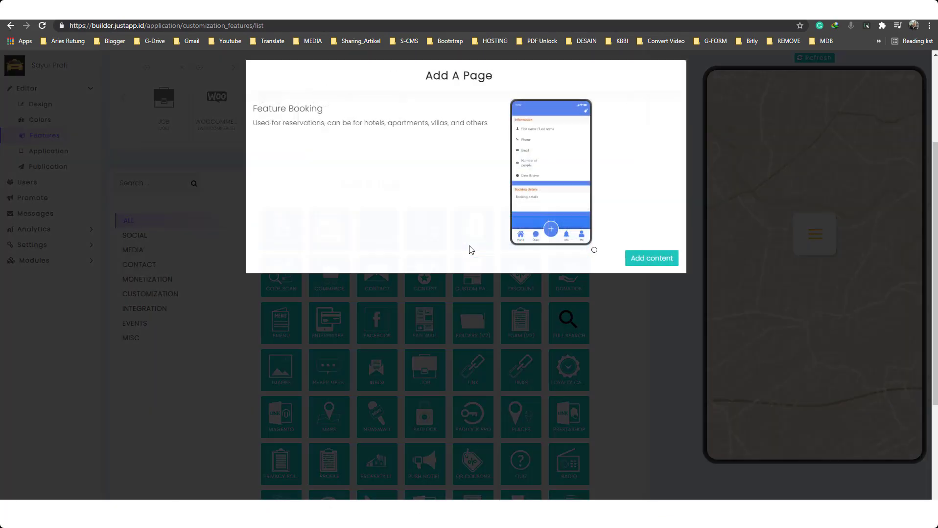
pyautogui.click(633, 257)
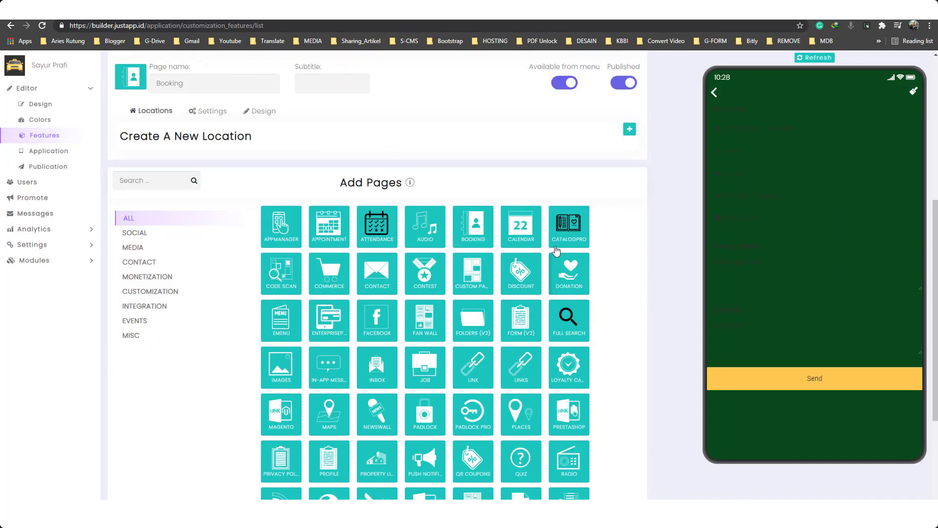
pyautogui.click(568, 228)
pyautogui.click(639, 259)
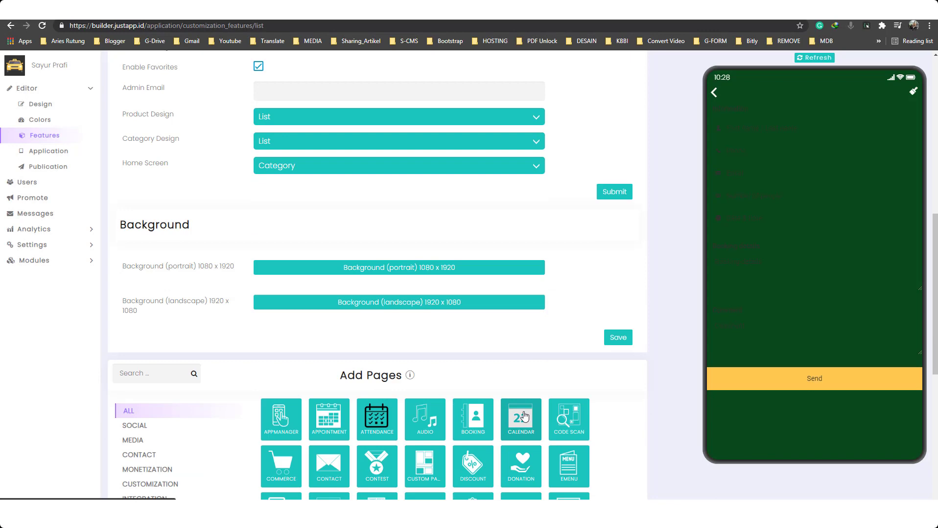
pyautogui.click(524, 417)
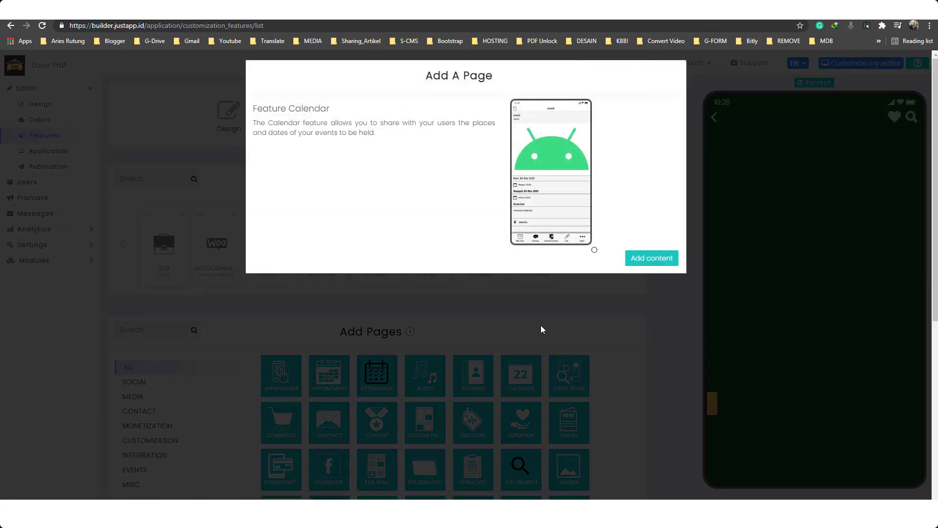
pyautogui.click(650, 256)
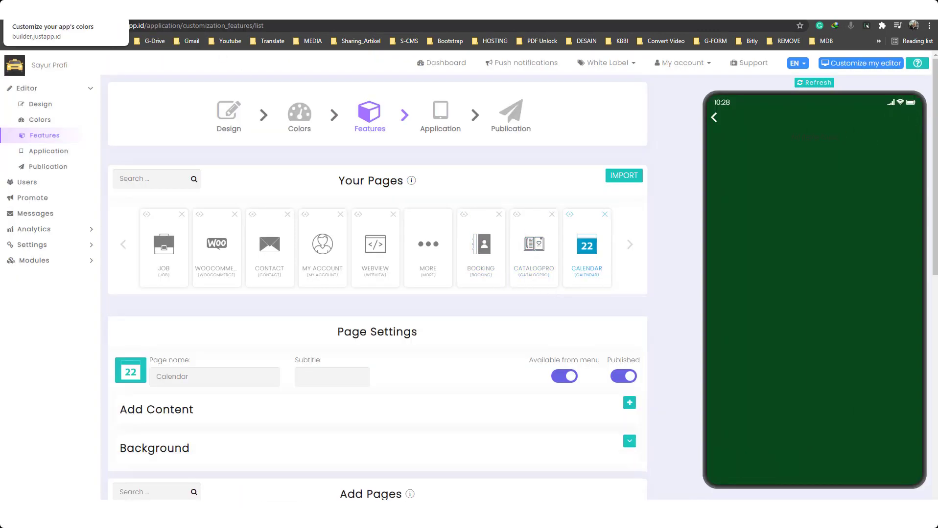
pyautogui.click(64, 9)
# Step: Open the phone preview's popup menu and its More screen showing the three new pages
pyautogui.scroll(-15, 289, 367)
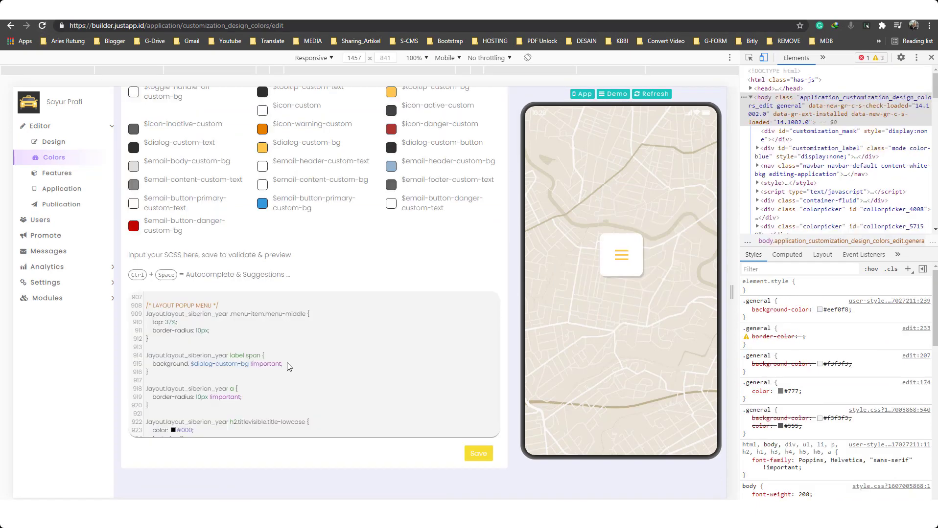
pyautogui.click(611, 262)
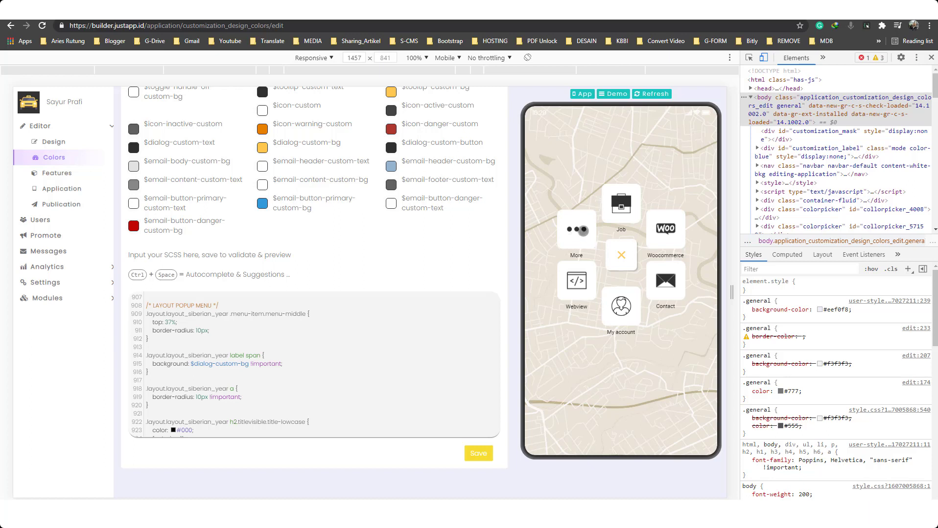
pyautogui.click(579, 230)
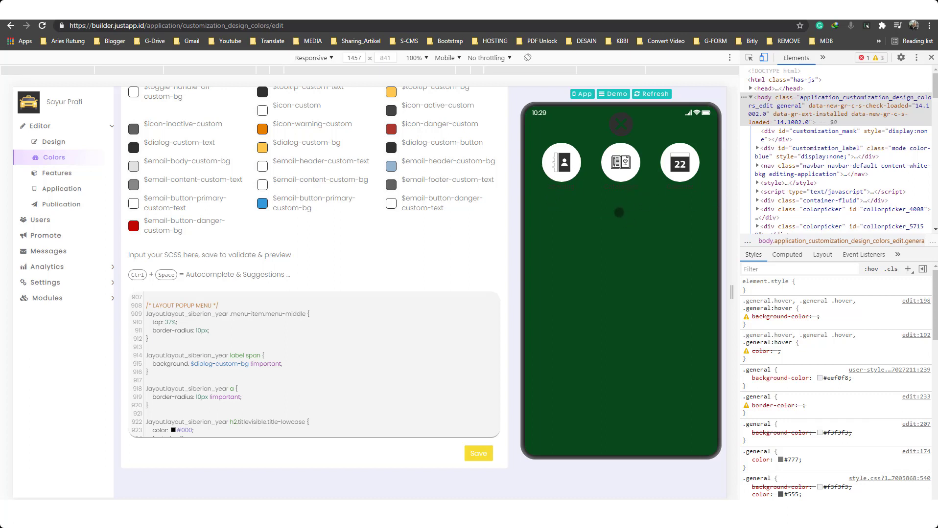
# Step: Inspect the More screen in DevTools and locate the modal element in the page tree
pyautogui.rightClick(592, 189)
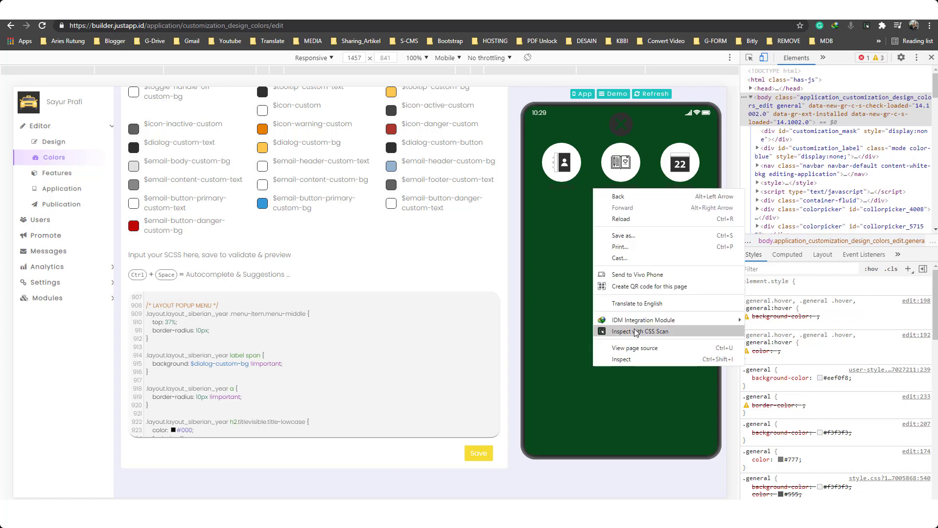
pyautogui.click(637, 361)
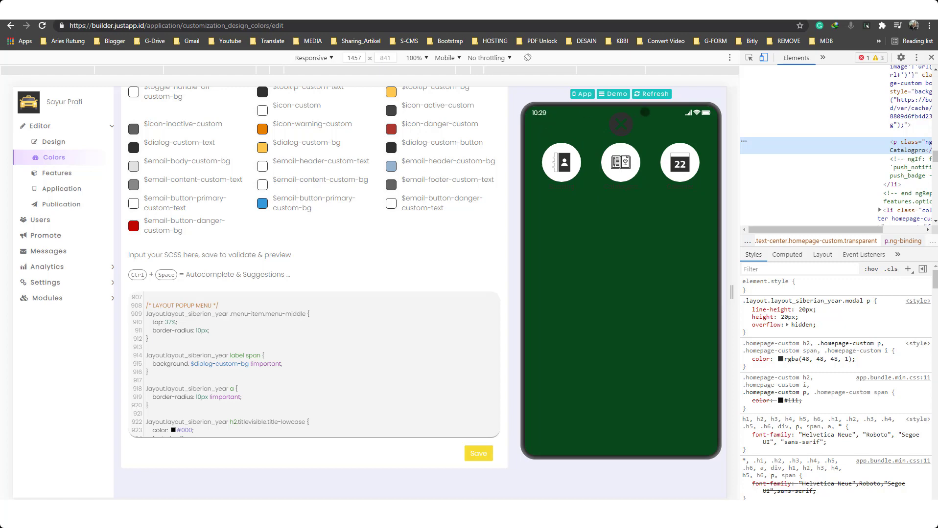
pyautogui.rightClick(636, 215)
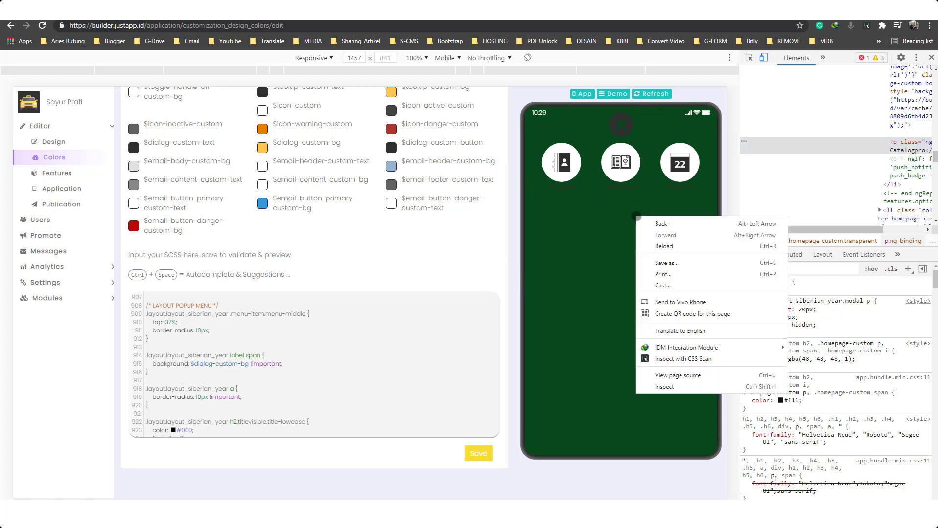
pyautogui.click(661, 386)
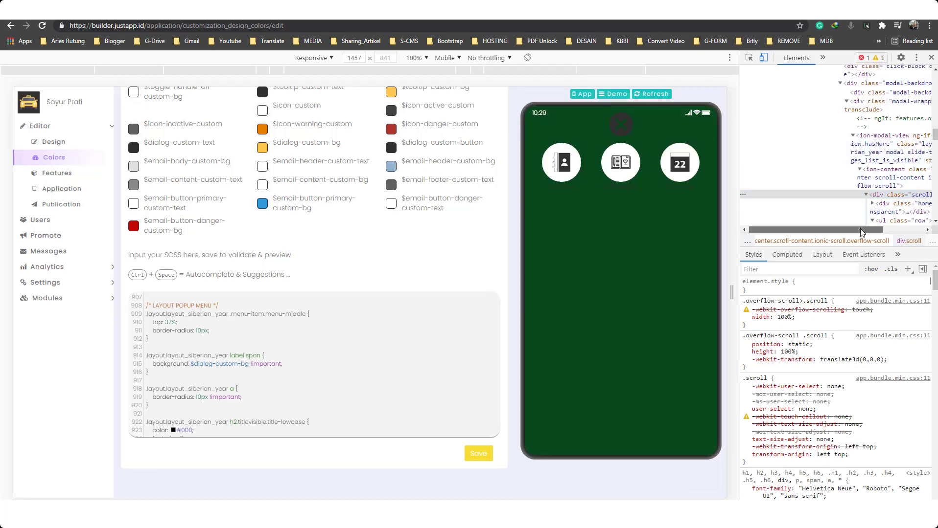
pyautogui.click(861, 136)
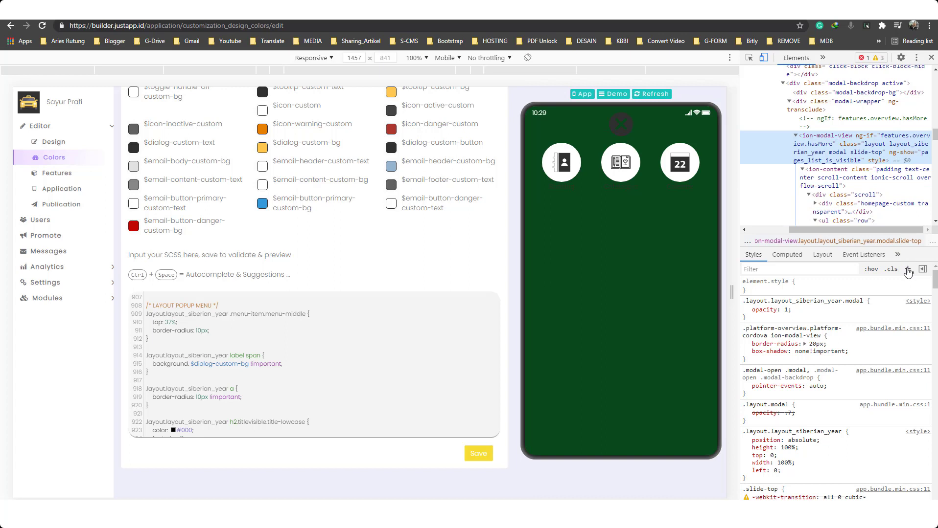
# Step: Create a new style rule for the popup's ion-content, scoped to the slide-top modal view classes
pyautogui.click(908, 271)
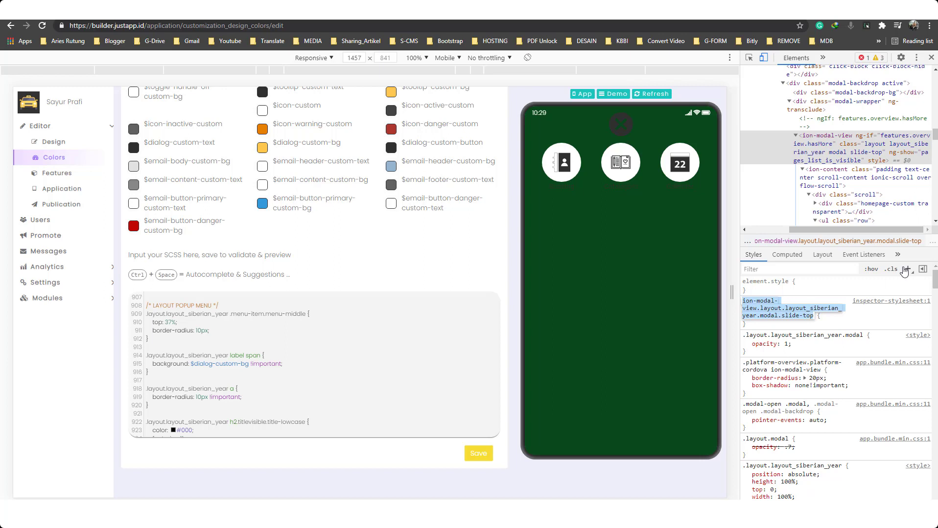
pyautogui.press('BackSpace')
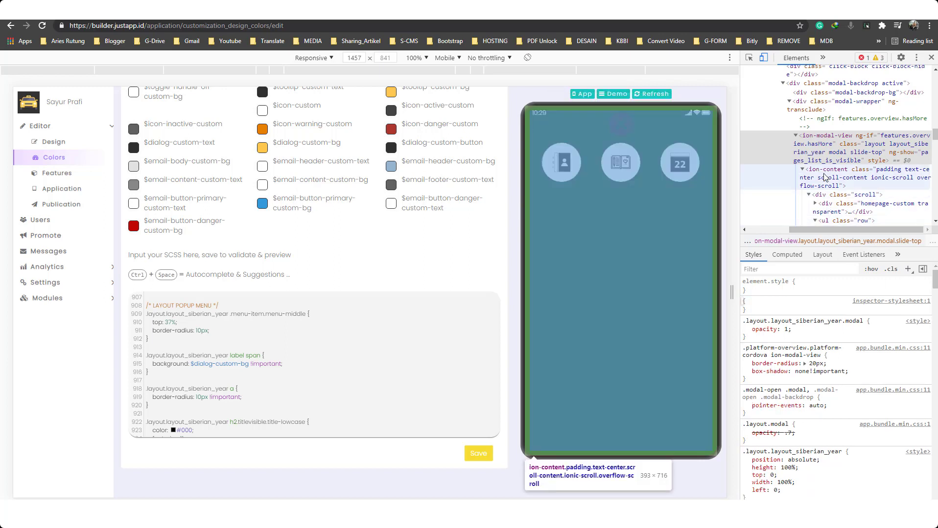
pyautogui.click(826, 177)
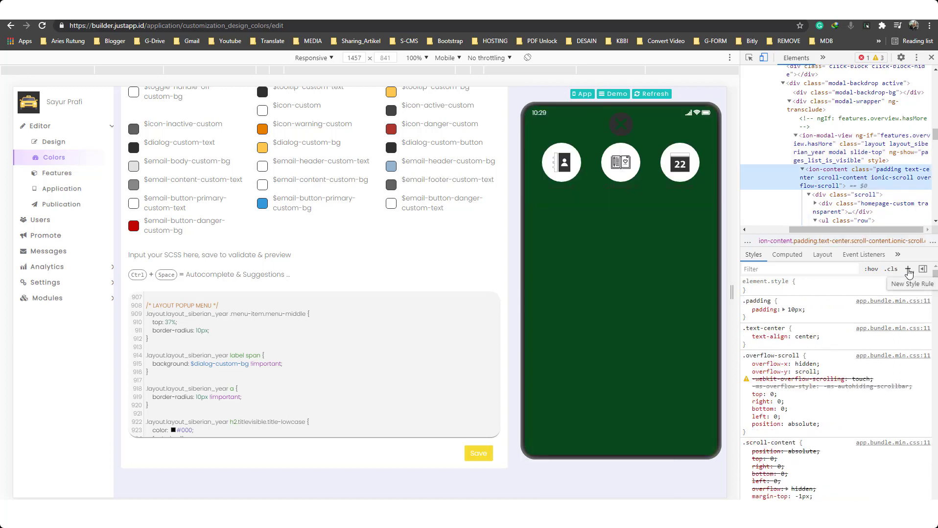
pyautogui.click(908, 273)
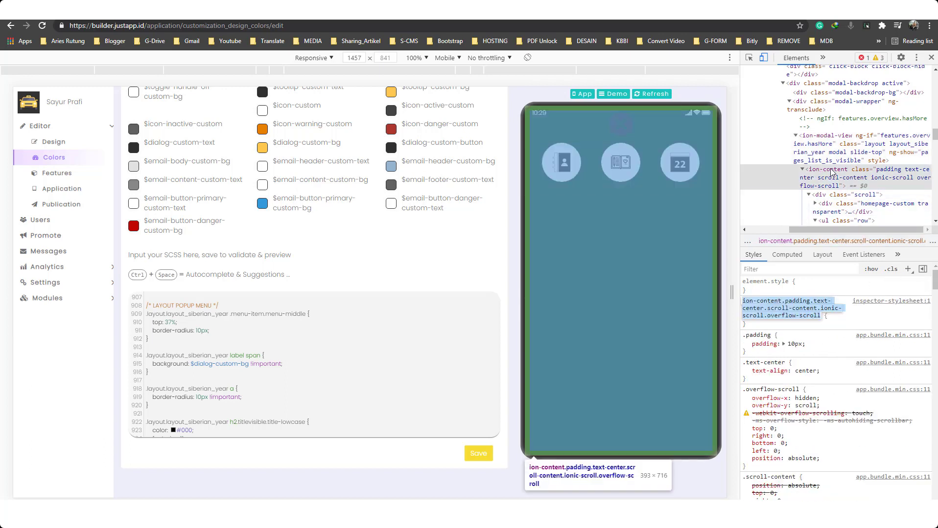
pyautogui.moveTo(781, 301); pyautogui.dragTo(821, 319)
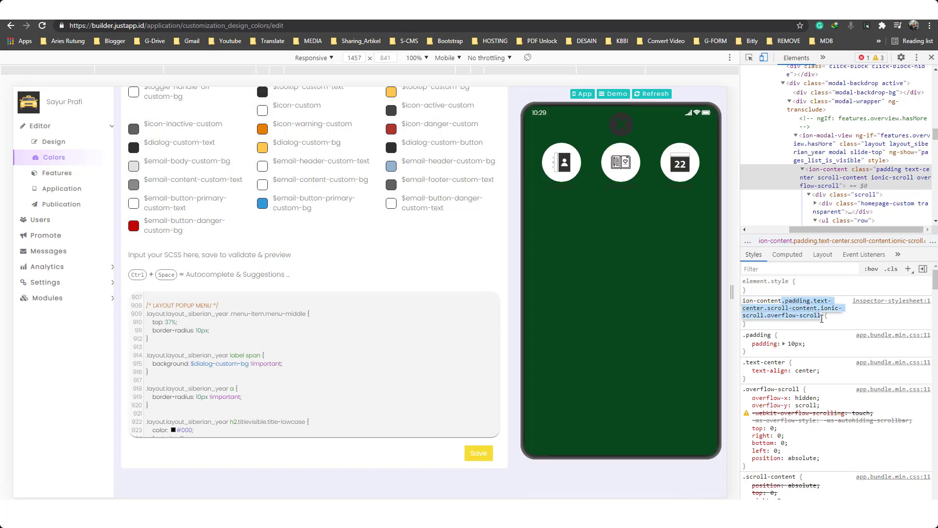
pyautogui.press('BackSpace')
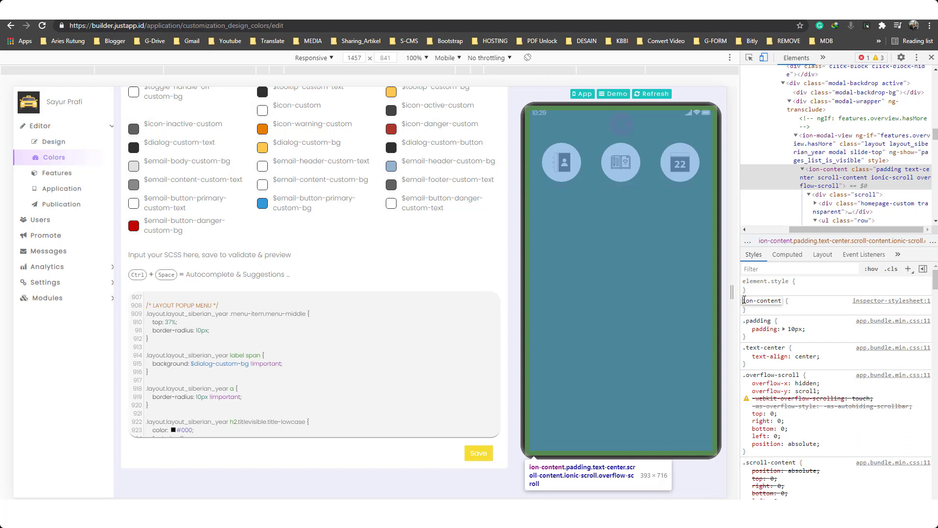
pyautogui.write('ion-modal-view.layout.layout_siberian_year.modal.slide-top')
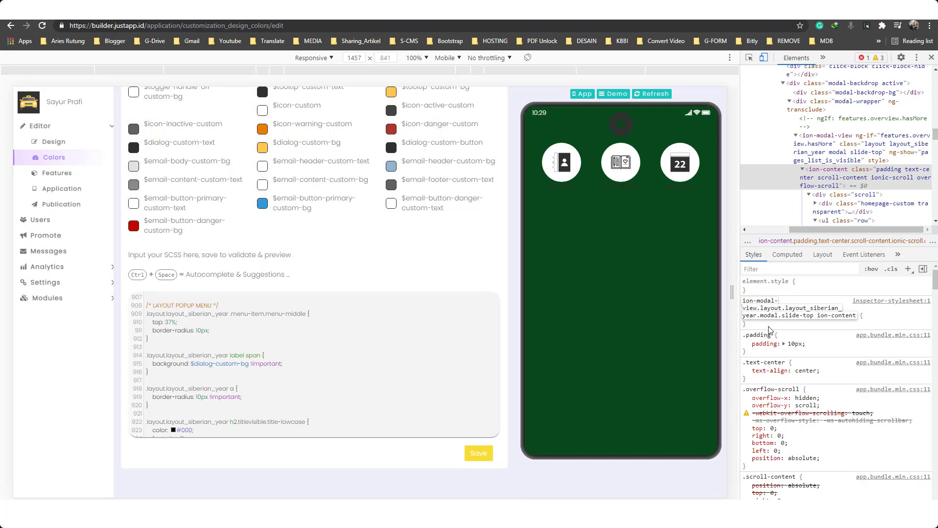
pyautogui.press('Return')
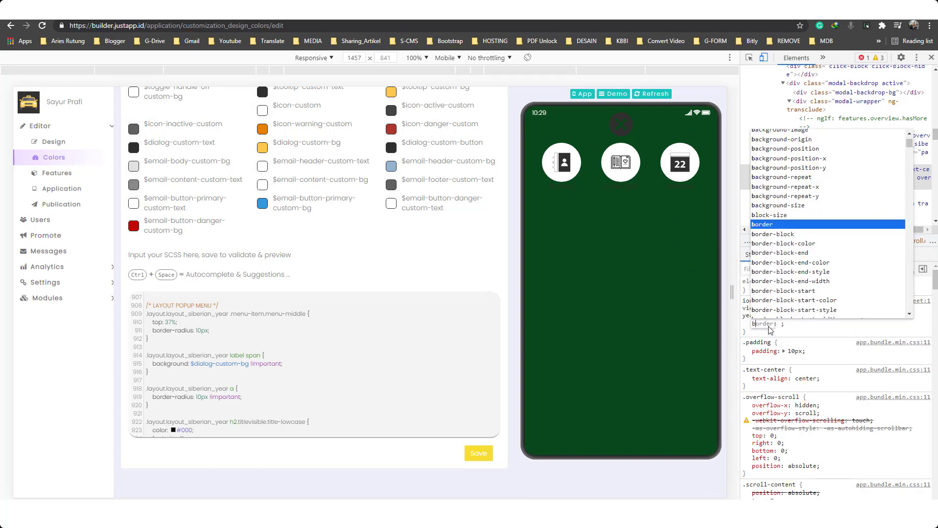
# Step: Set the rule's background to #ecf0f6 !important
pyautogui.write('background')
pyautogui.press('Tab')
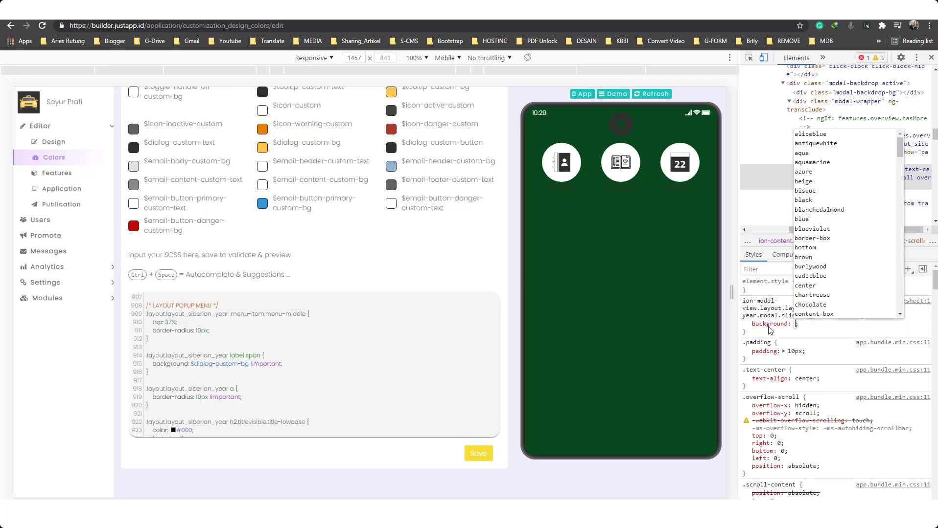
pyautogui.write('#fff !')
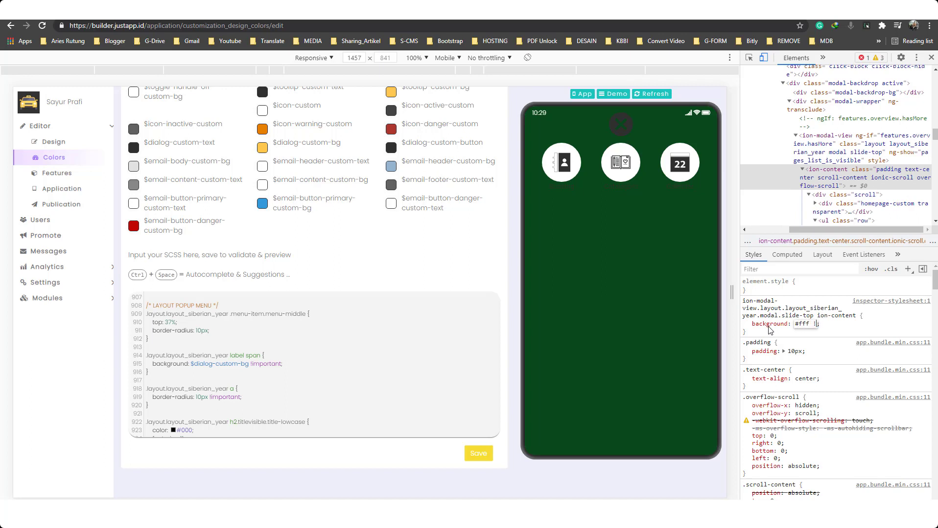
pyautogui.write('im')
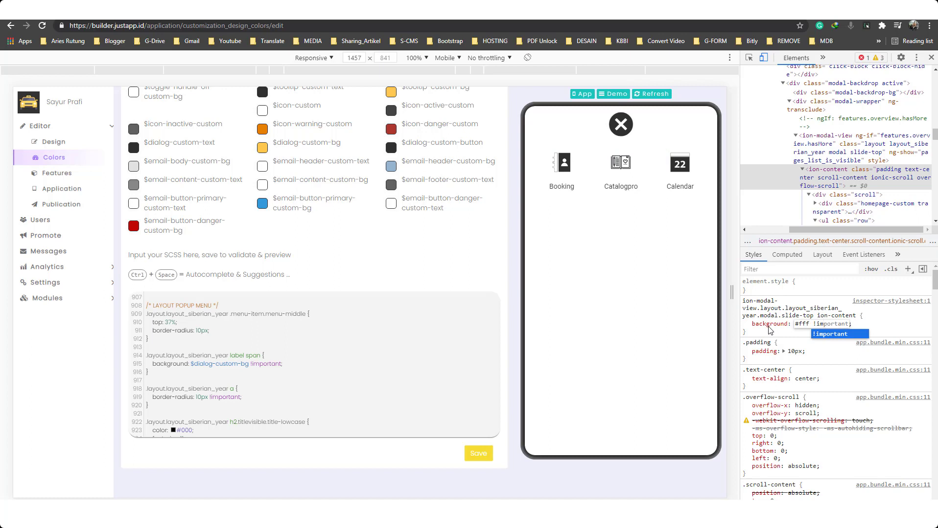
pyautogui.press('Return')
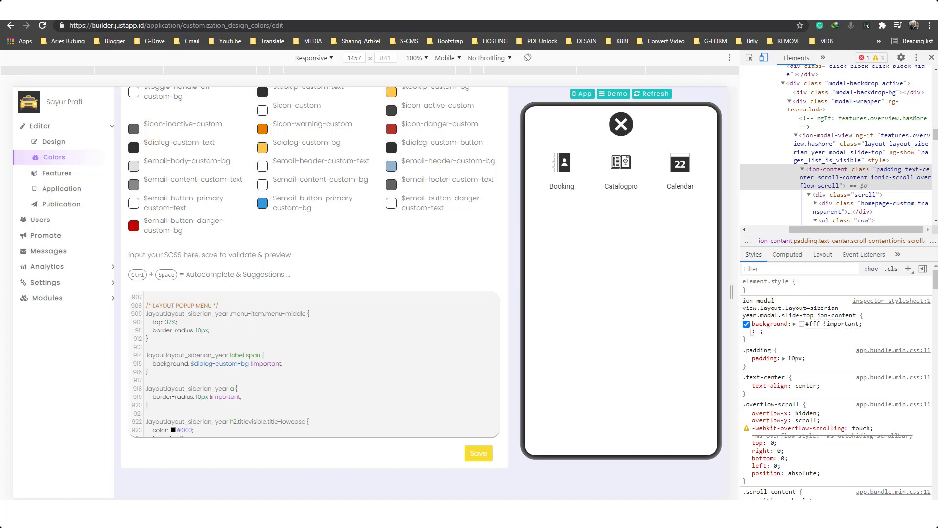
pyautogui.press('Escape')
pyautogui.click(799, 324)
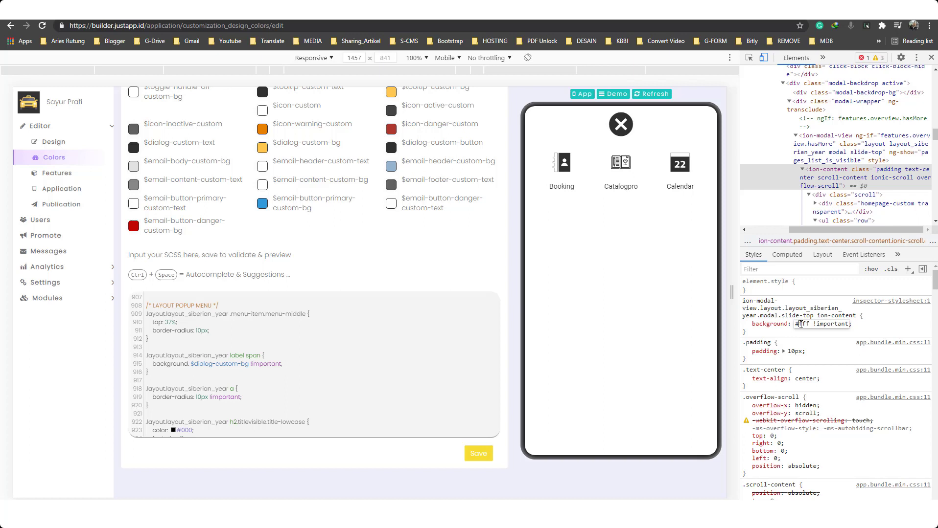
pyautogui.press('BackSpace')
pyautogui.press('BackSpace')
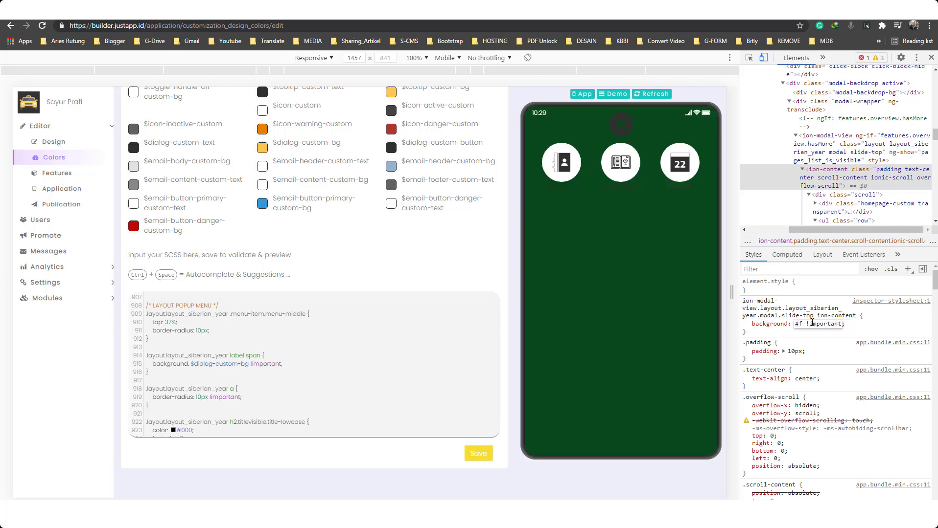
pyautogui.press('BackSpace')
pyautogui.write('ec')
pyautogui.write('f0f6')
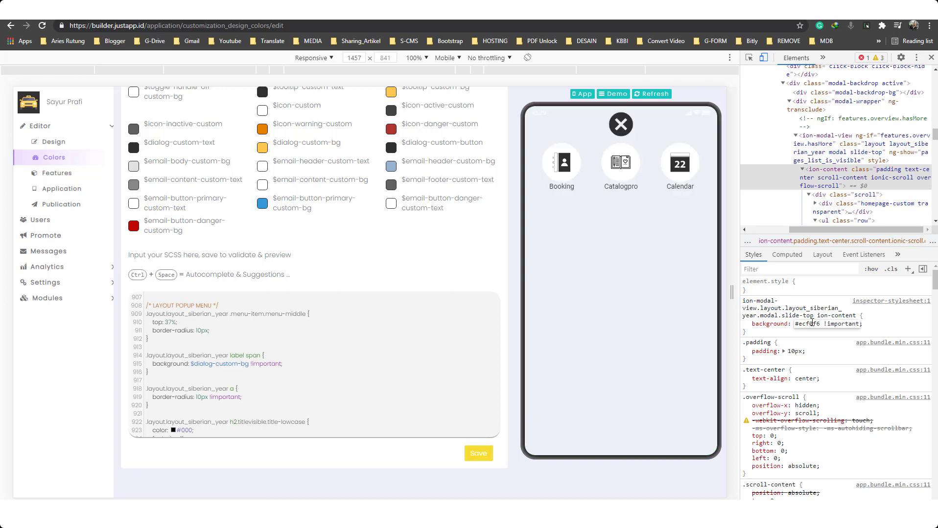
pyautogui.moveTo(806, 351)
pyautogui.click(807, 341)
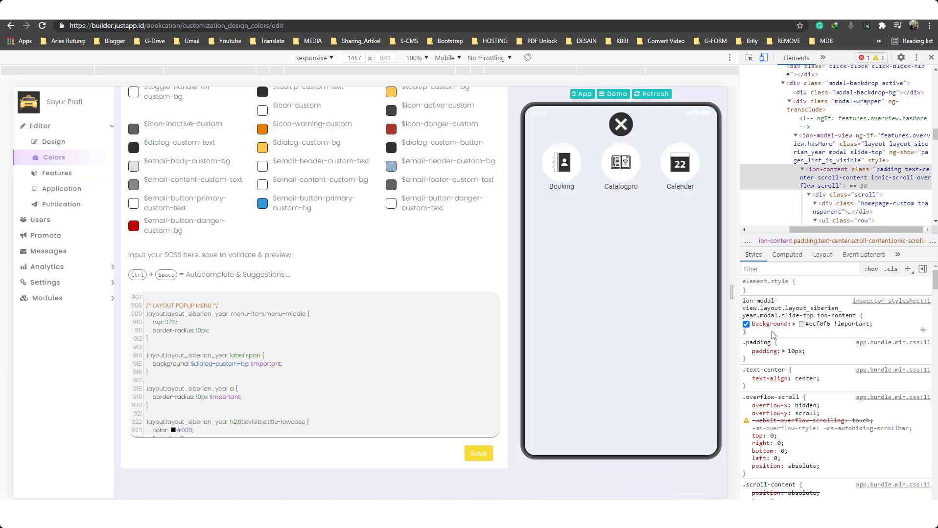
# Step: Add height 90vh and margin-top 10vh to the More panel's style rule
pyautogui.click(772, 333)
pyautogui.write('height')
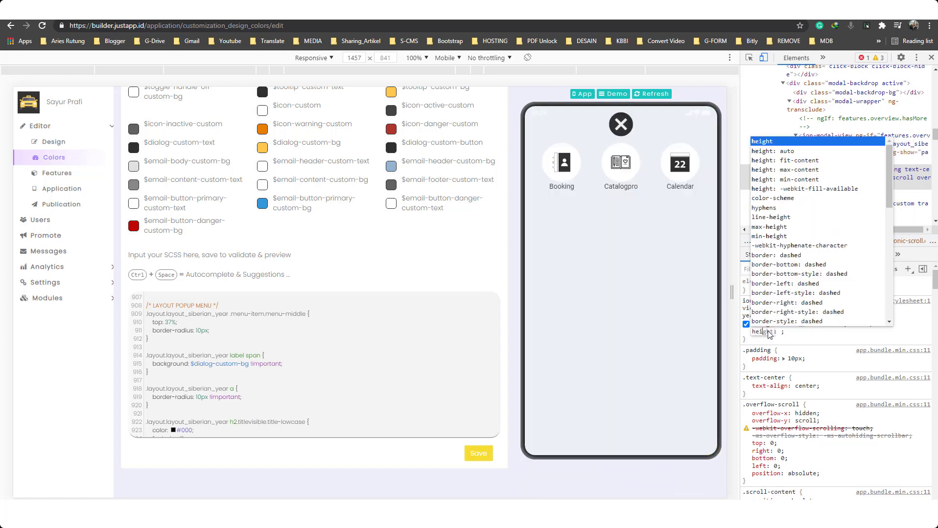
pyautogui.press('Tab')
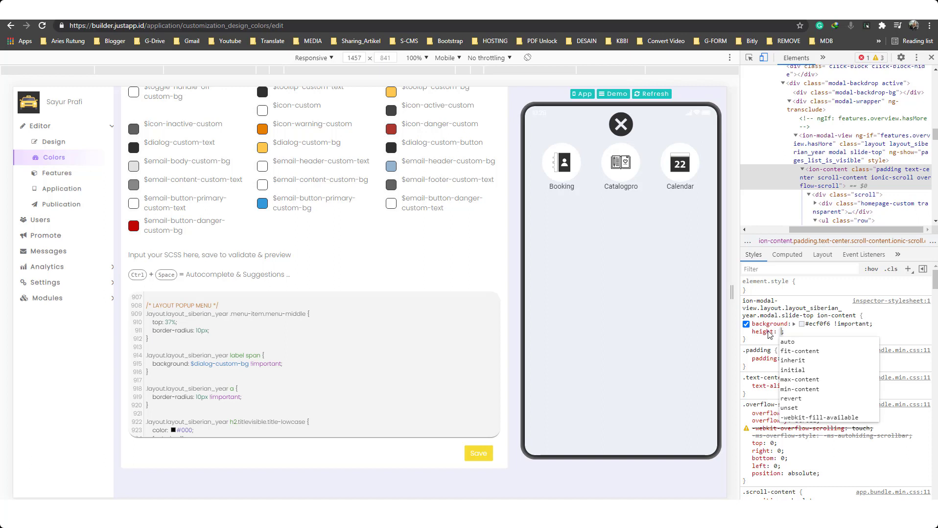
pyautogui.write('90')
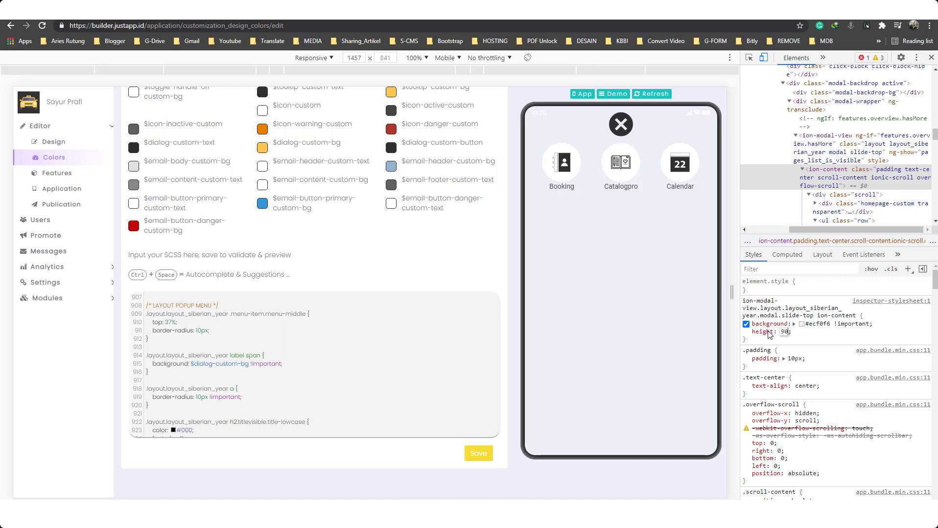
pyautogui.write('vh')
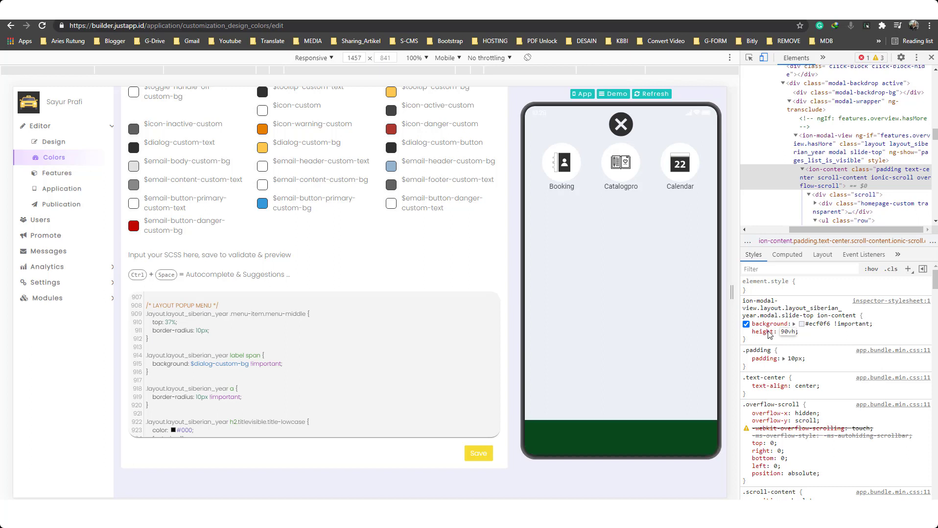
pyautogui.press('Return')
pyautogui.write('marg')
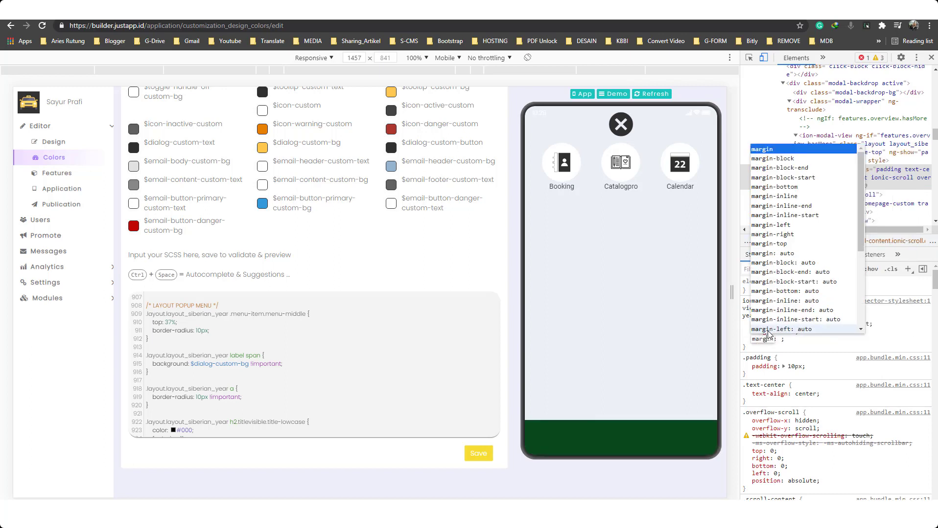
pyautogui.write('in-t')
pyautogui.press('Tab')
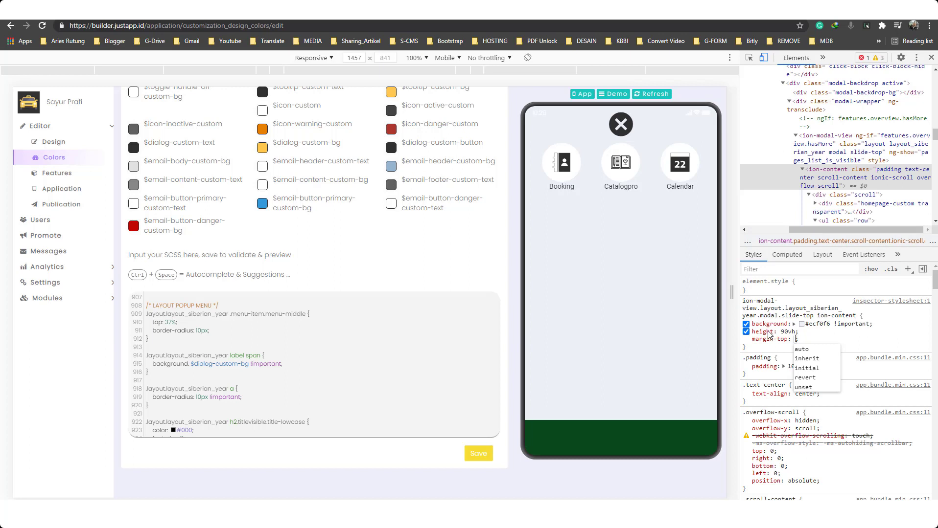
pyautogui.write('10')
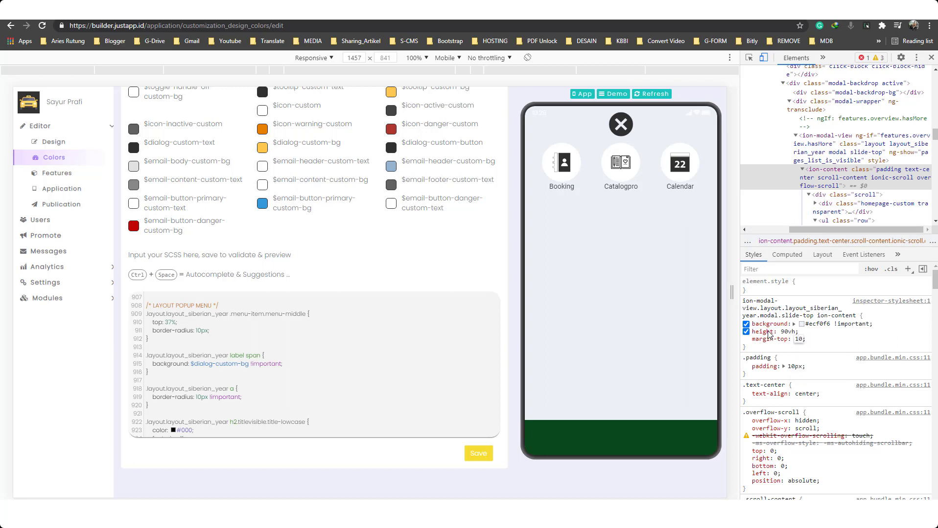
pyautogui.write('vh')
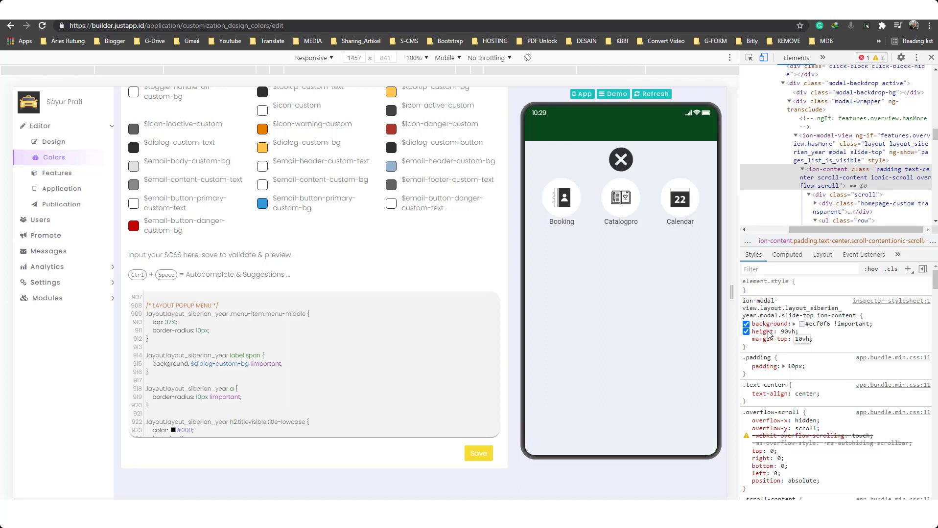
pyautogui.press('Return')
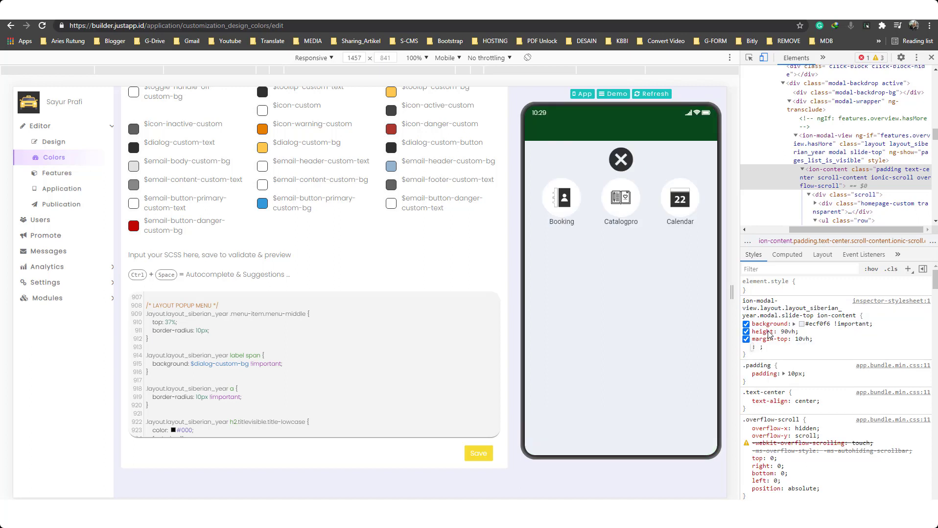
# Step: Add border-radius 50px 50px 0 to round the panel's top corners
pyautogui.write('ma')
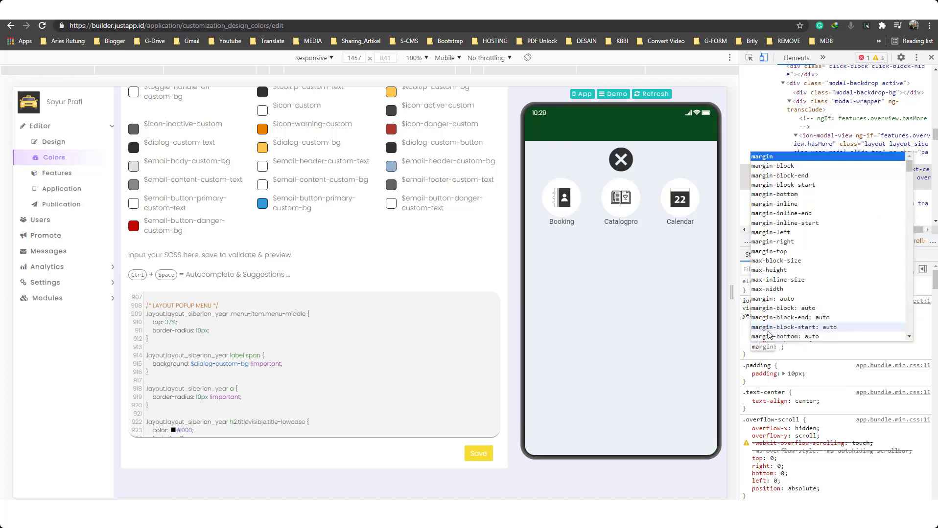
pyautogui.press('BackSpace')
pyautogui.press('BackSpace')
pyautogui.write('borde')
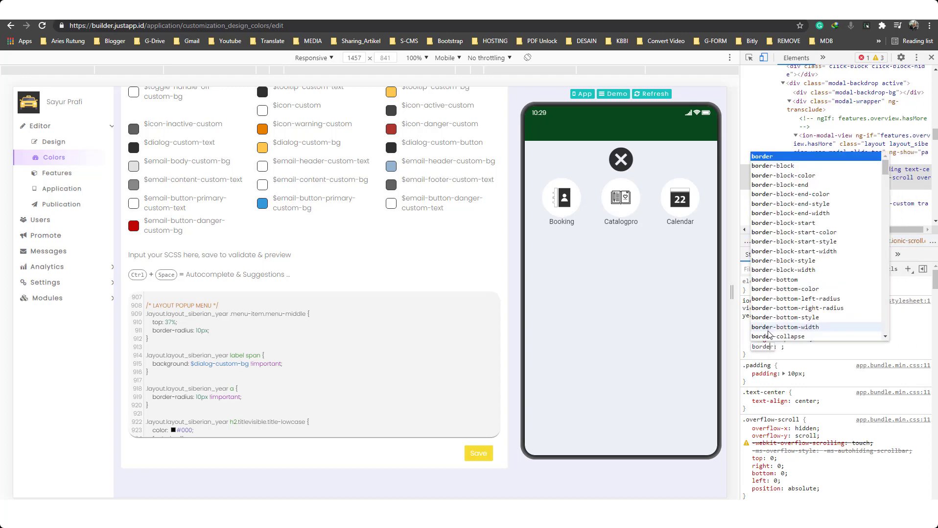
pyautogui.write('r-r')
pyautogui.press('Tab')
pyautogui.write('5')
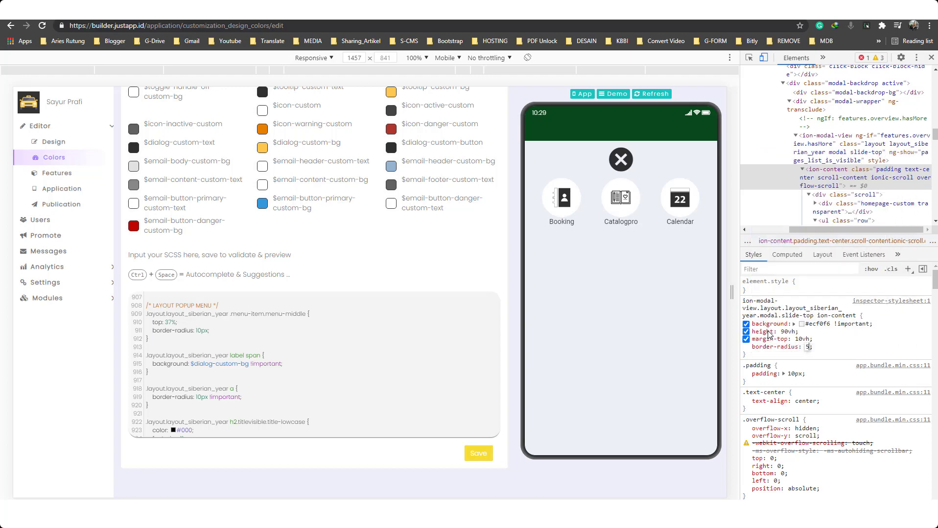
pyautogui.write('0px ')
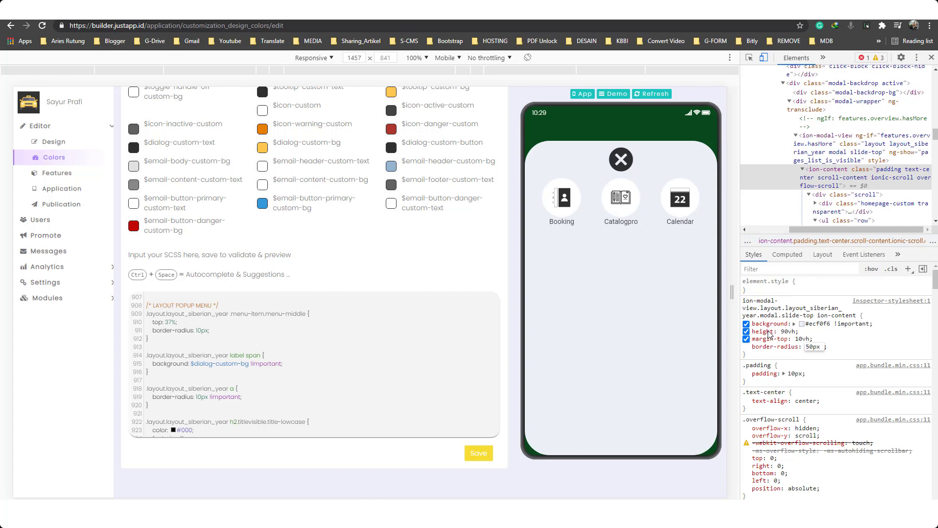
pyautogui.write('50')
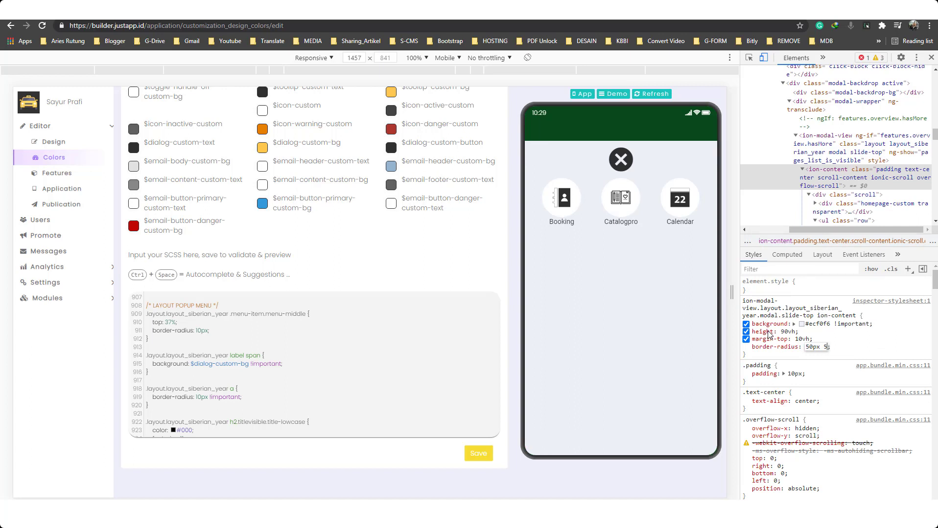
pyautogui.write('px')
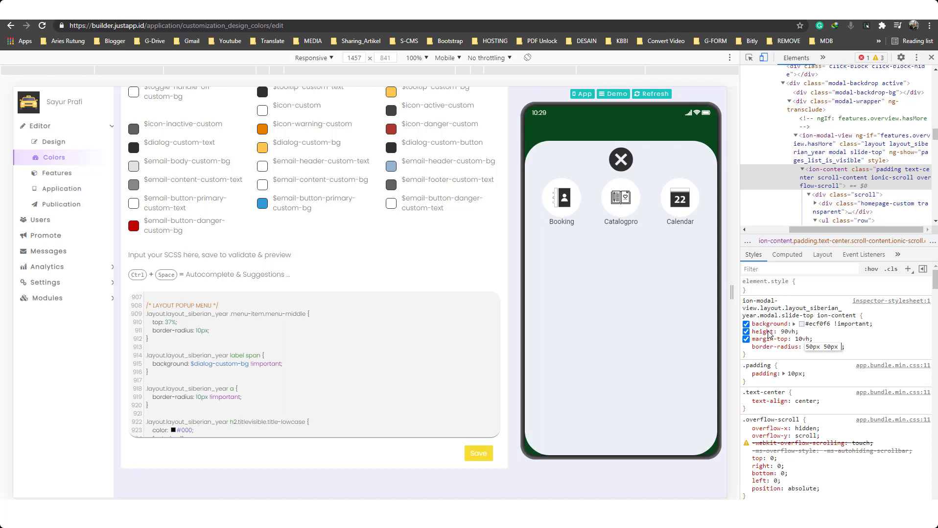
pyautogui.write(' 0 0')
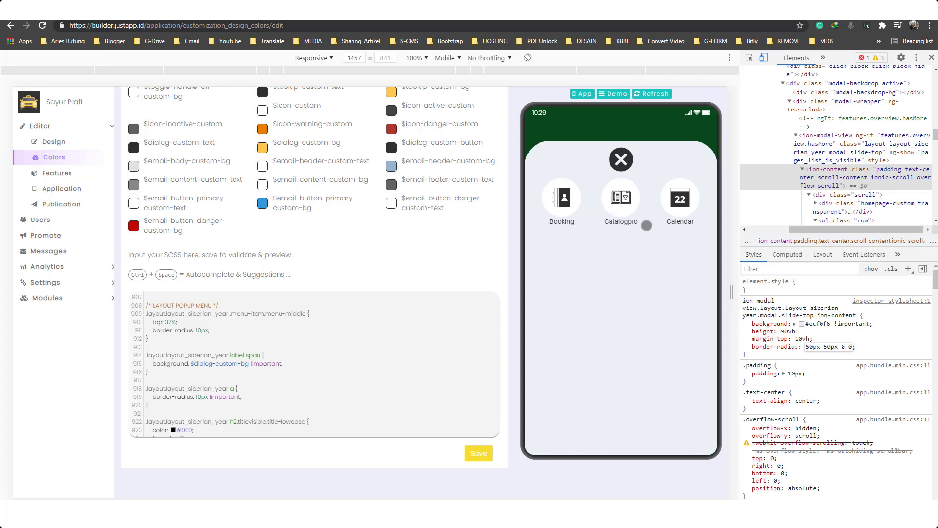
# Step: Copy the modal panel rule (#ecf0f6, 90vh, 10vh, 50px corners) to the end of the custom SCSS
pyautogui.click(874, 337)
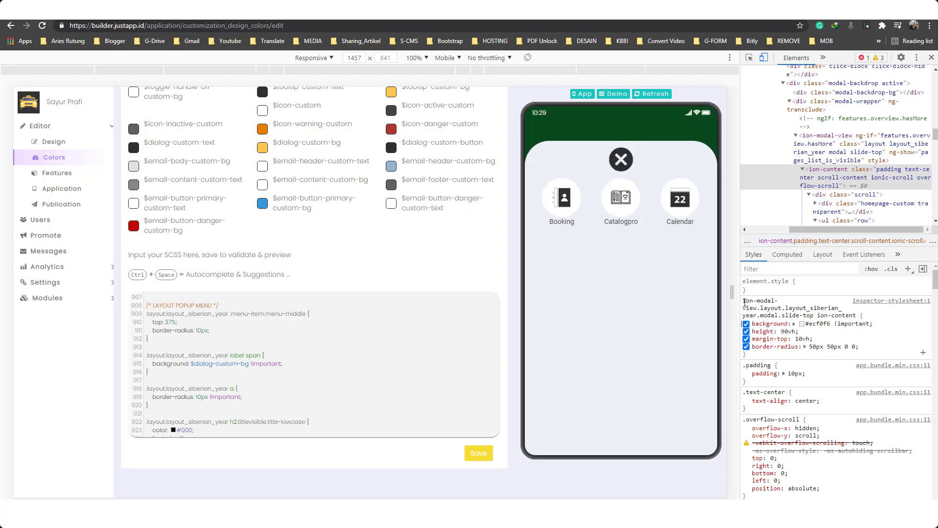
pyautogui.moveTo(742, 300); pyautogui.dragTo(760, 359)
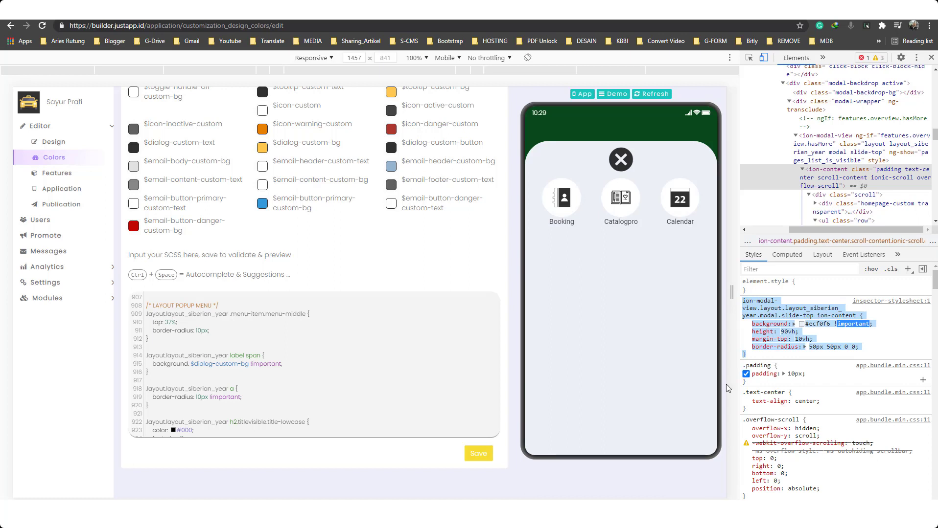
pyautogui.scroll(-1, 335, 411)
pyautogui.click(160, 420)
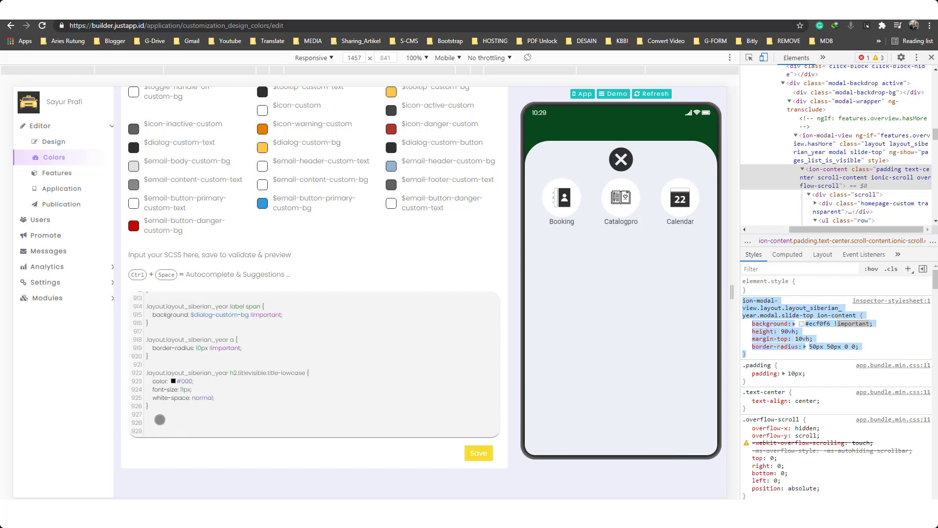
pyautogui.write('ion-modal-view.layout.layout_siberian_year.modal.slide-top ion-content {     background: #ecf0f6 !important;     height: 90vh;     margin-top: 10vh;     border-radius: 50px 50px 0 0; }')
pyautogui.press('Return')
pyautogui.press('Return')
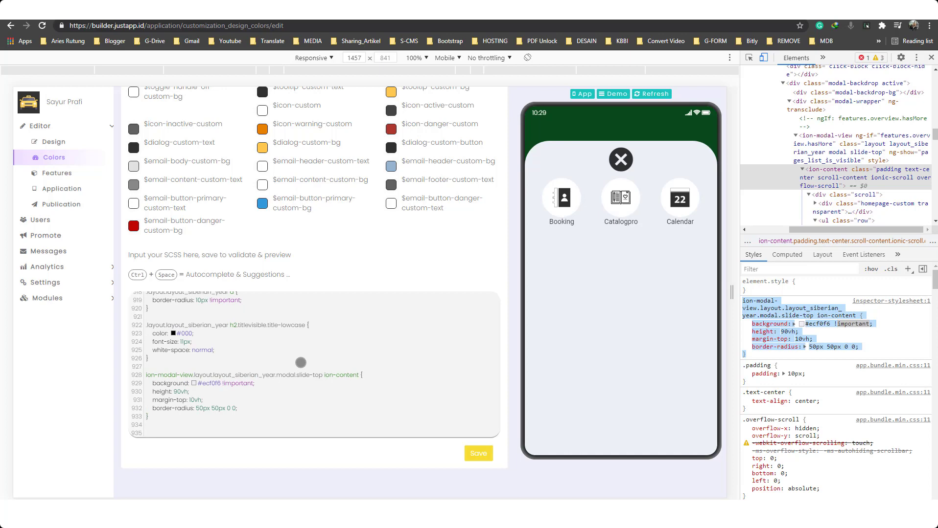
pyautogui.click(621, 159)
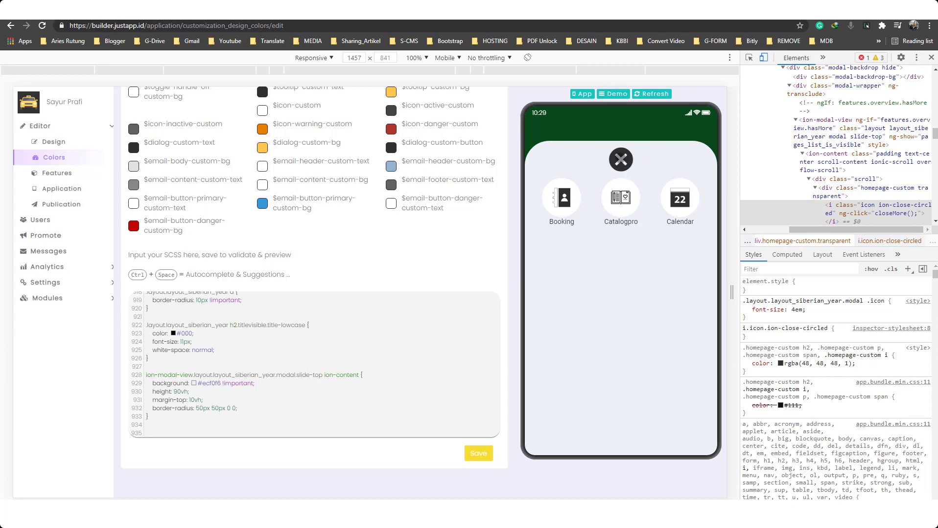
# Step: Create a style rule for the close icon and set its colour to orange #ffc850
pyautogui.rightClick(617, 155)
pyautogui.click(652, 320)
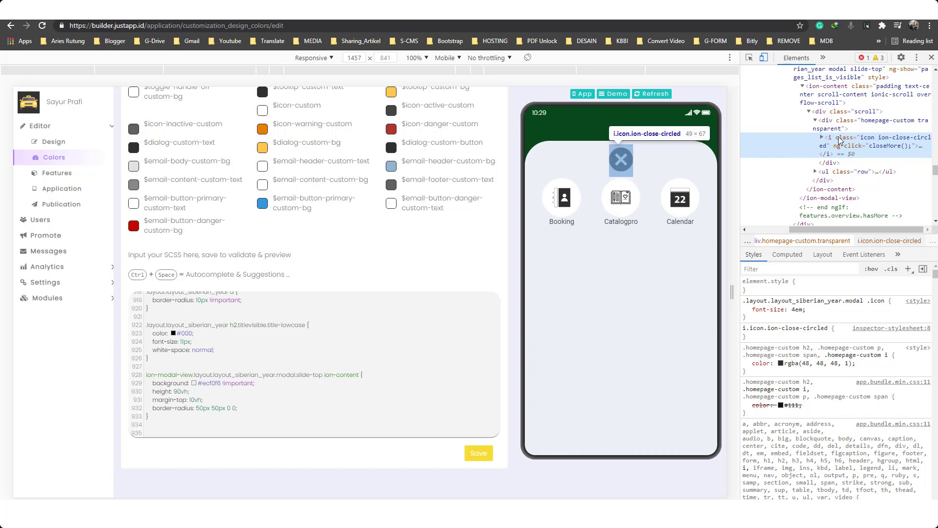
pyautogui.click(908, 269)
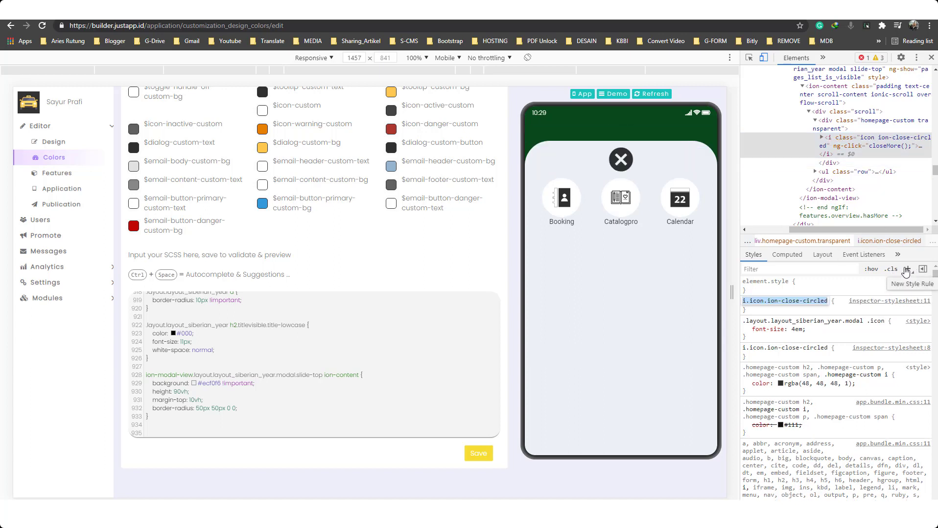
pyautogui.press('Return')
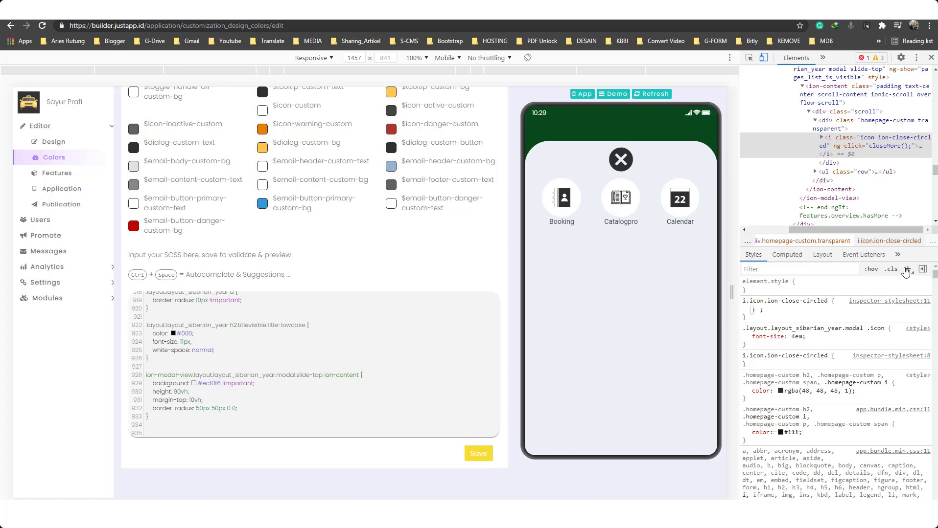
pyautogui.write('color')
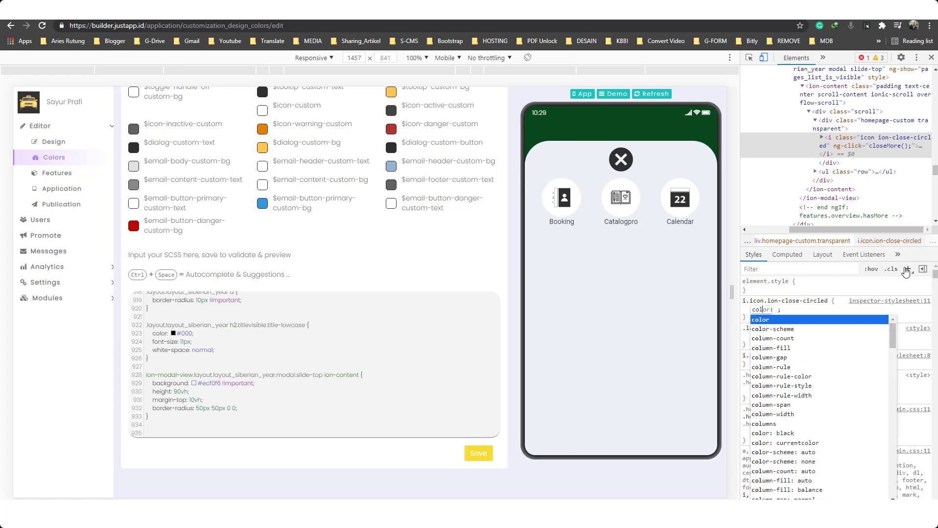
pyautogui.write(': ')
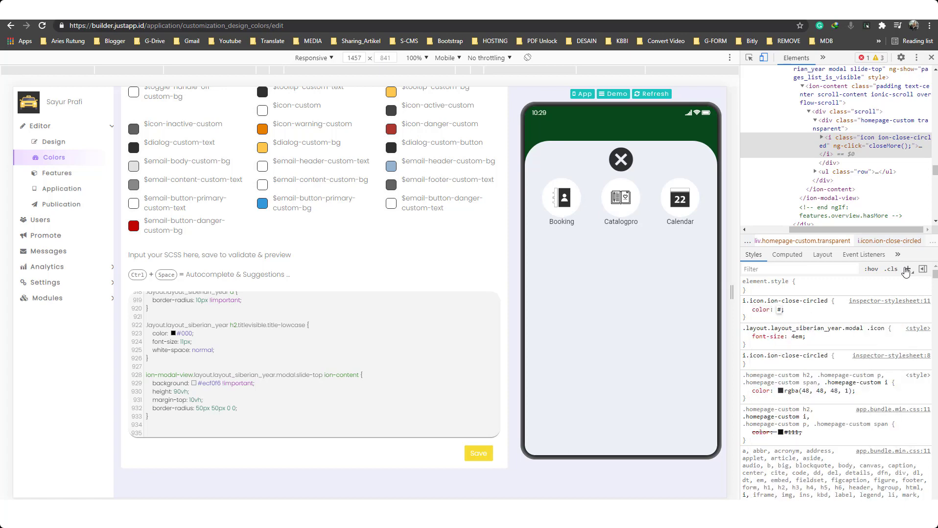
pyautogui.write('yel')
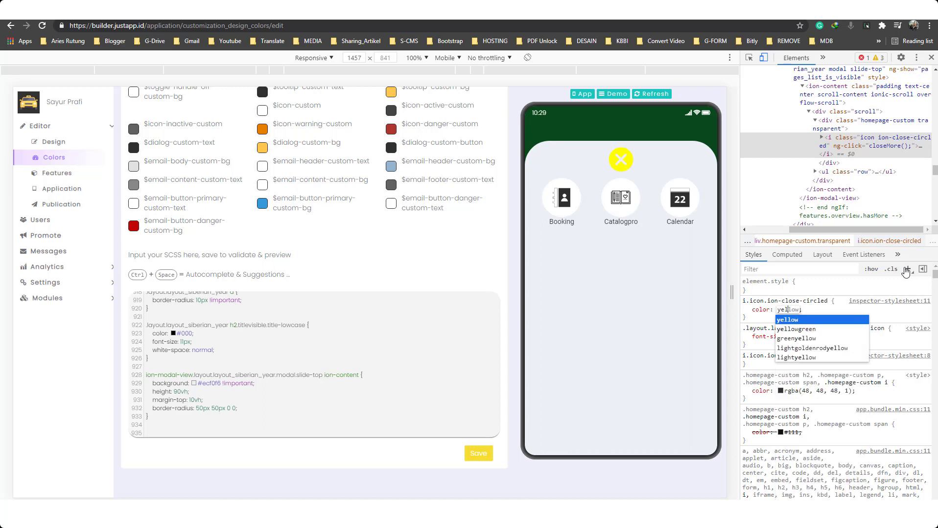
pyautogui.click(853, 318)
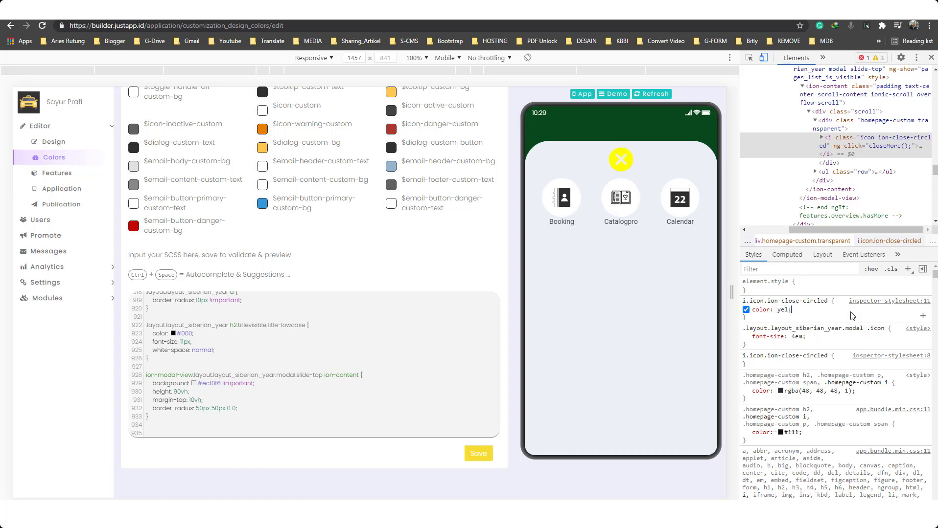
pyautogui.click(780, 309)
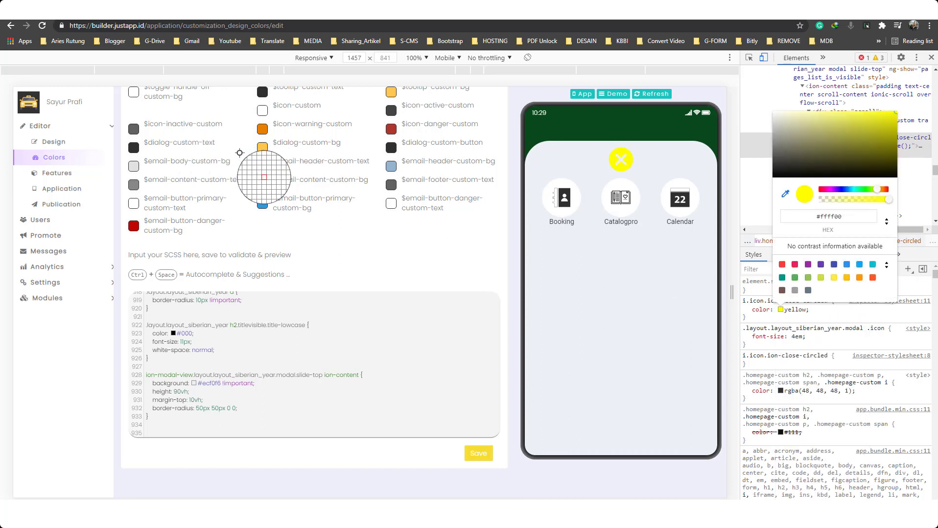
pyautogui.click(263, 147)
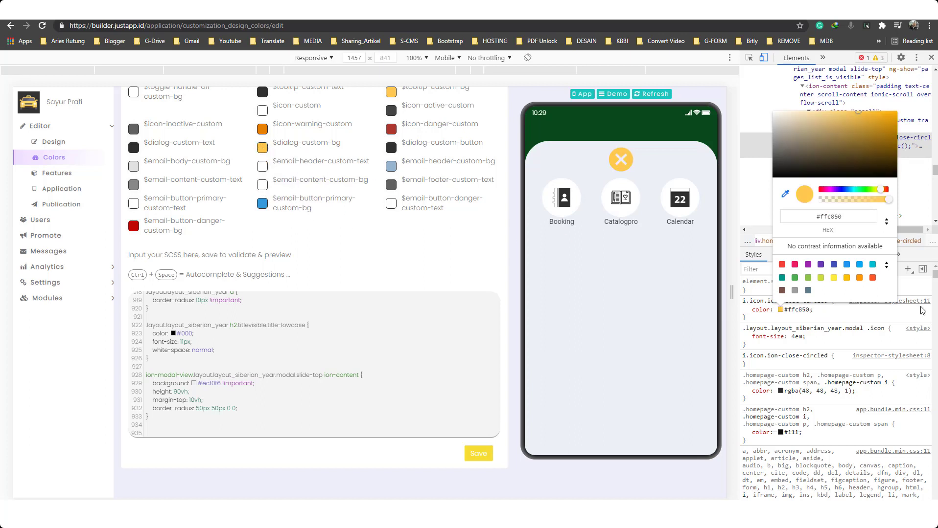
pyautogui.click(802, 323)
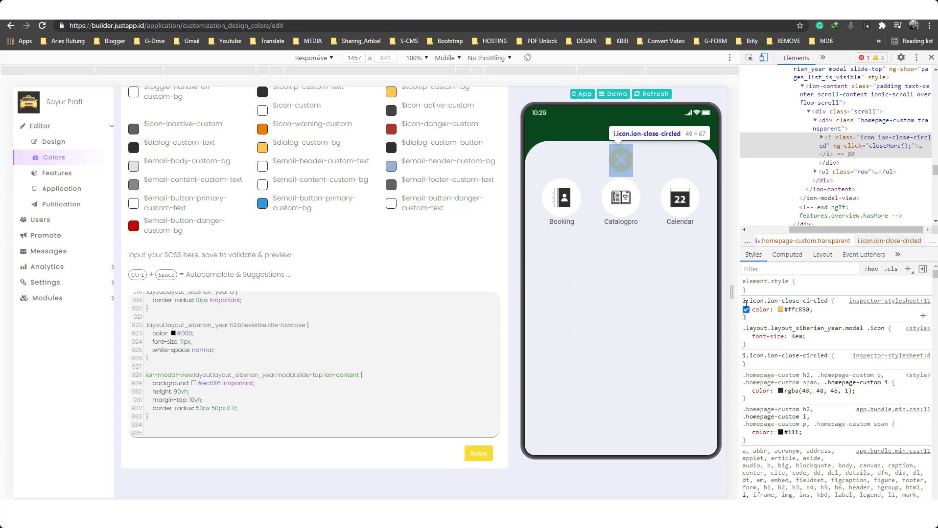
# Step: Give the close icon font-size 45px !important
pyautogui.click(764, 317)
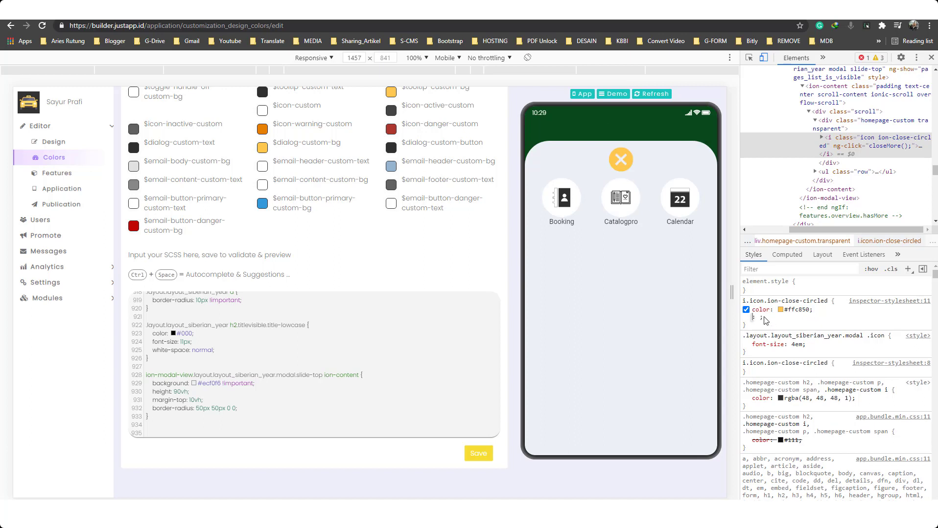
pyautogui.write('fo')
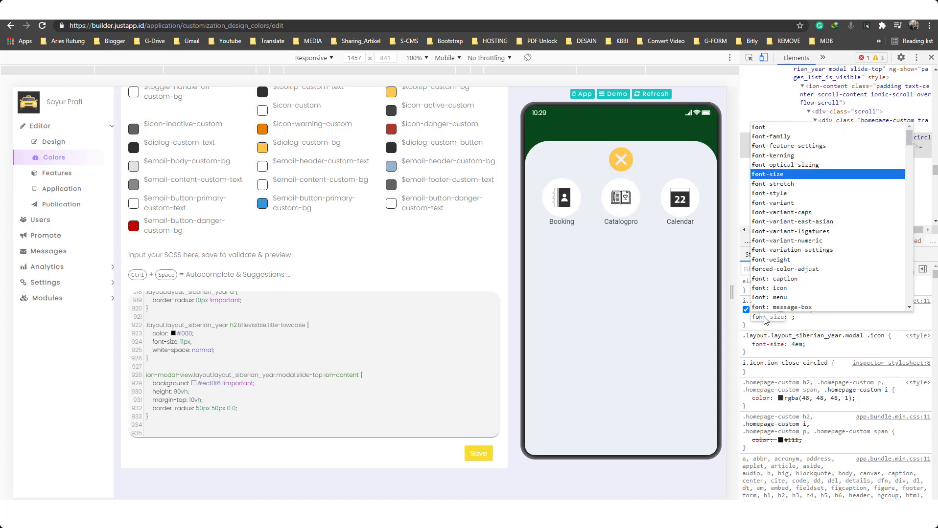
pyautogui.write('nt-s')
pyautogui.press('Tab')
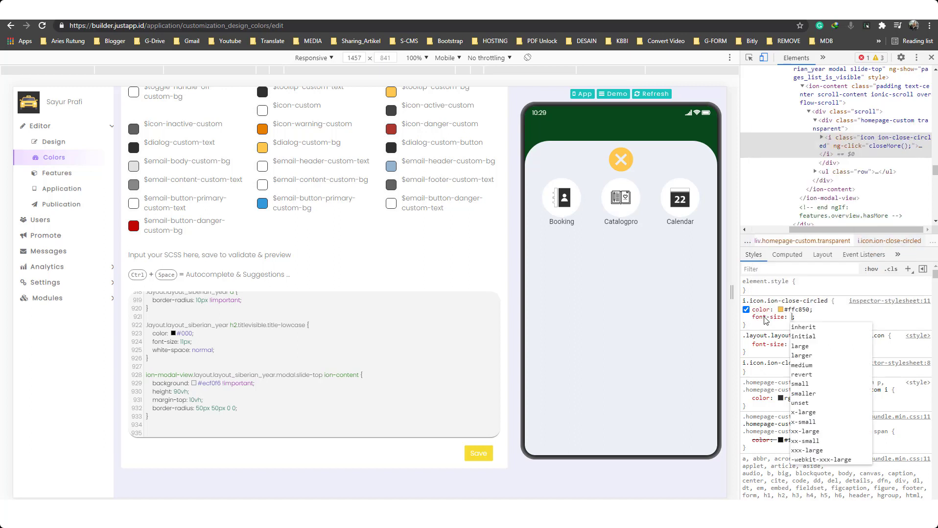
pyautogui.write('18px ')
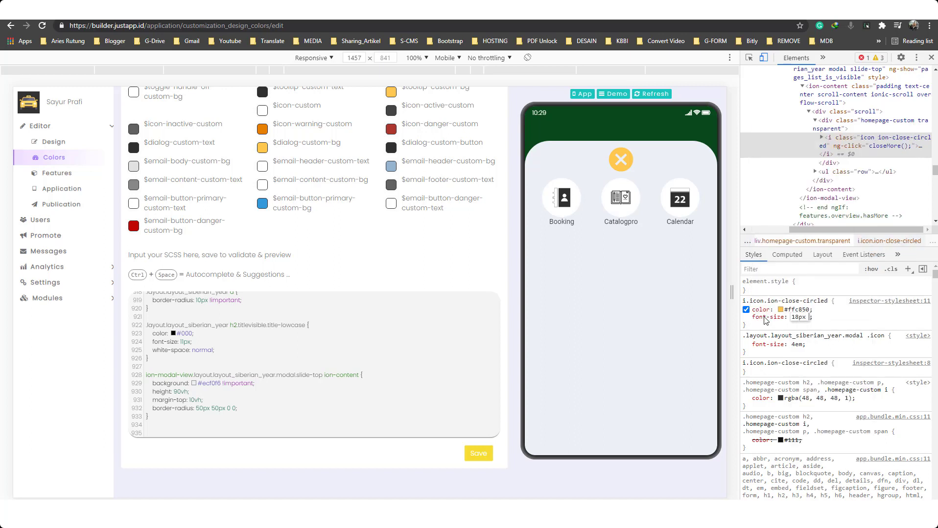
pyautogui.write('!i')
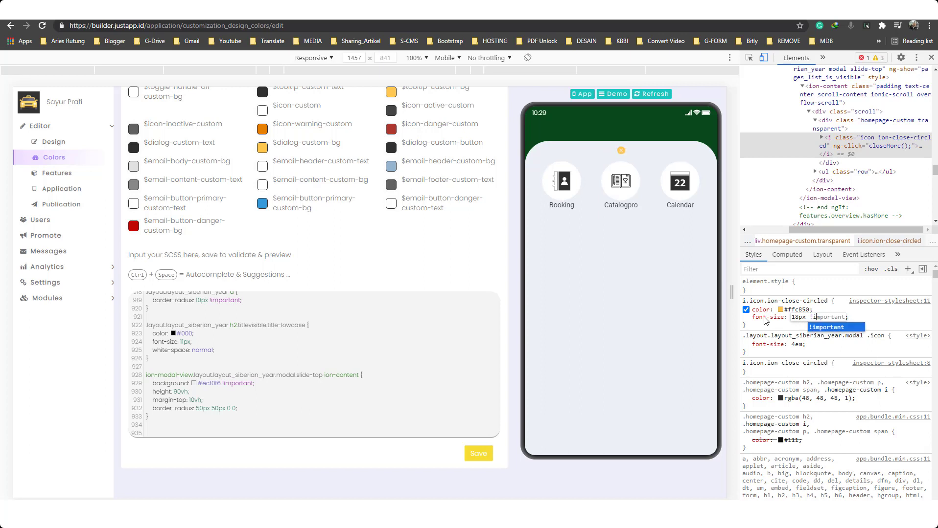
pyautogui.press('Return')
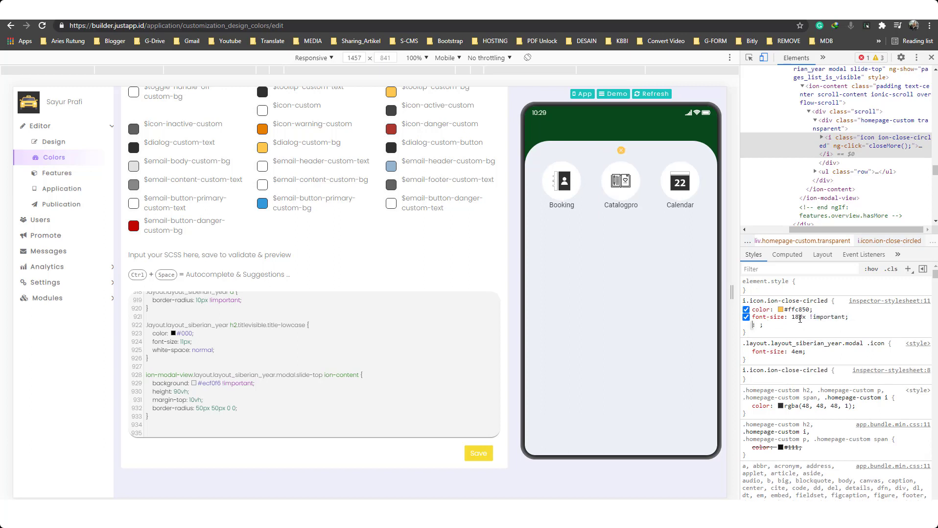
pyautogui.click(799, 319)
pyautogui.press('Up')
pyautogui.press('Up')
pyautogui.press('Up')
pyautogui.press('Up')
pyautogui.press('Up')
pyautogui.press('Up')
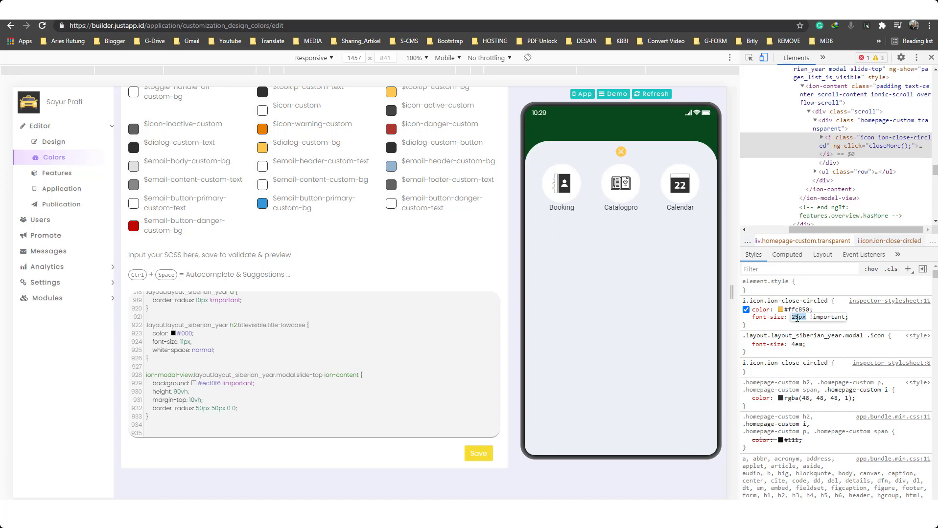
pyautogui.press('Up')
pyautogui.press('Up')
pyautogui.press('Up')
pyautogui.press('Up')
pyautogui.press('Up')
pyautogui.press('Up')
pyautogui.press('Up')
pyautogui.press('Up')
pyautogui.press('Up')
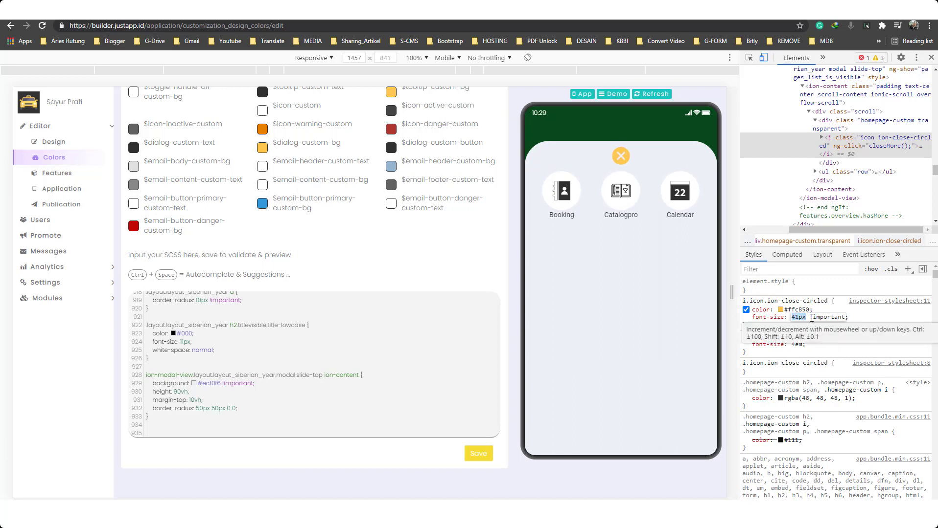
pyautogui.press('Up')
pyautogui.press('Up')
pyautogui.press('Up')
pyautogui.press('Up')
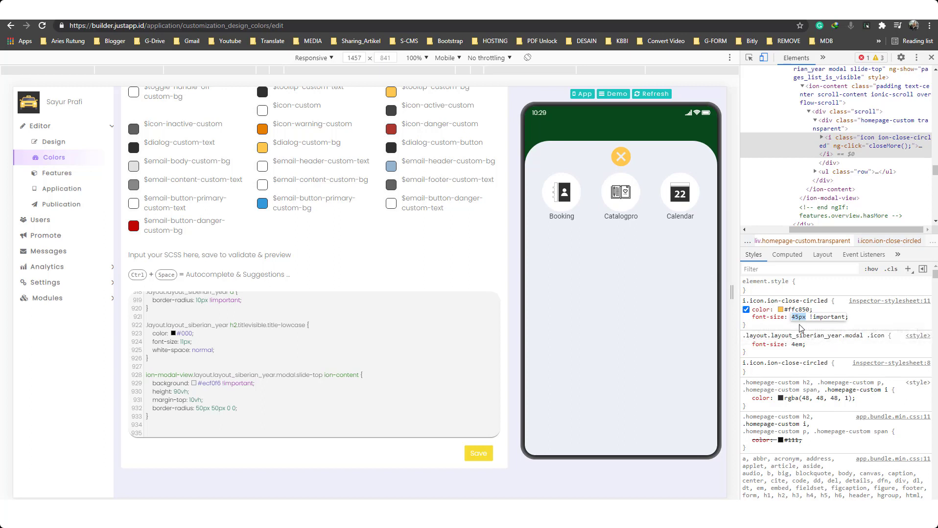
pyautogui.click(742, 324)
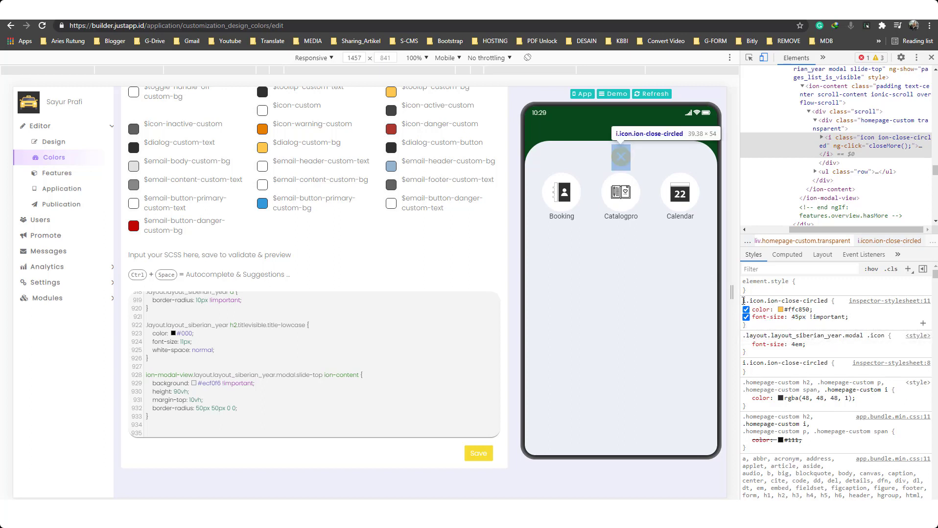
# Step: Paste the close-icon rule into the SCSS, prefixed with the ion-modal-view slide-top modal selector
pyautogui.moveTo(744, 301); pyautogui.dragTo(766, 331)
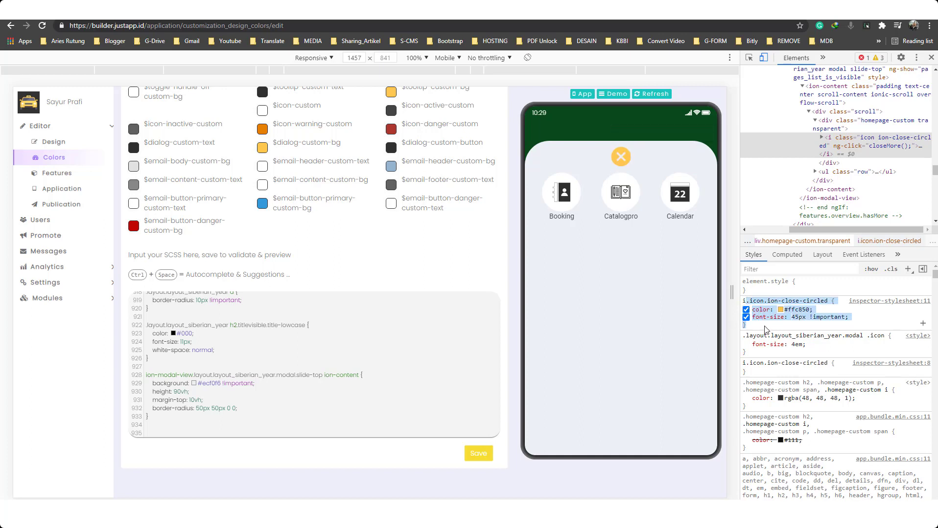
pyautogui.click(768, 331)
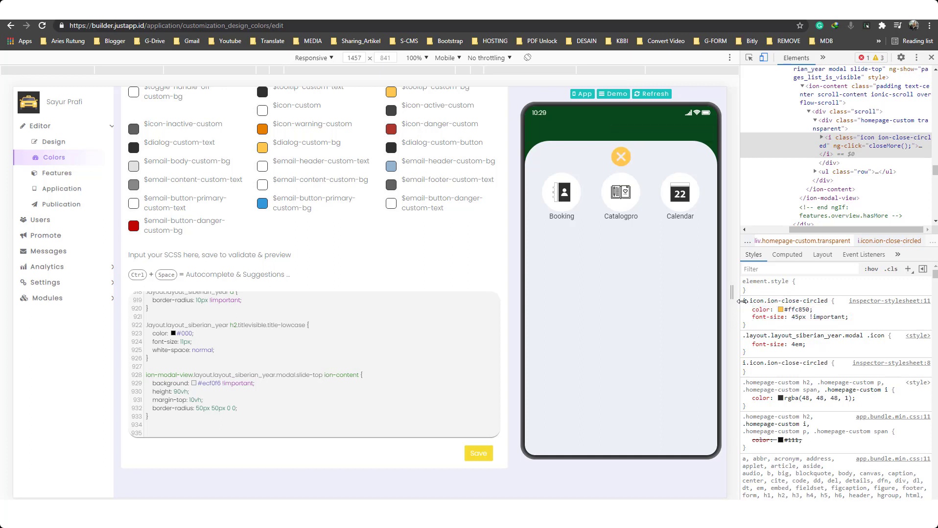
pyautogui.moveTo(743, 301); pyautogui.dragTo(758, 327)
pyautogui.hotkey('ctrl', 'c')
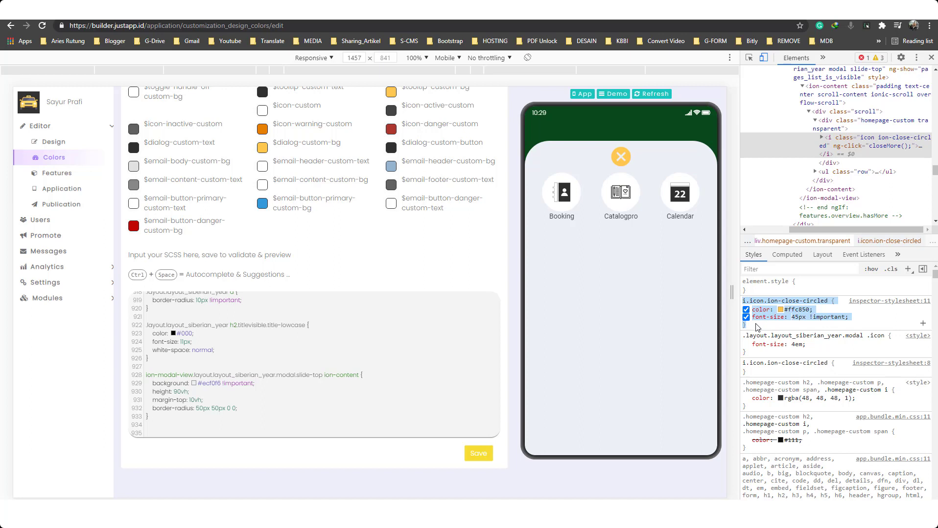
pyautogui.click(273, 424)
pyautogui.hotkey('ctrl', 'v')
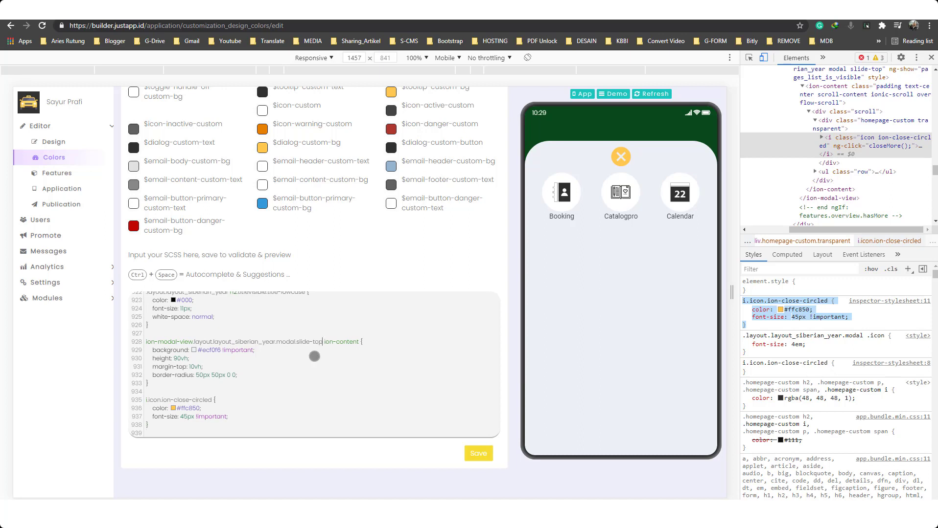
pyautogui.hotkey('shift', 'Home')
pyautogui.hotkey('ctrl', 'c')
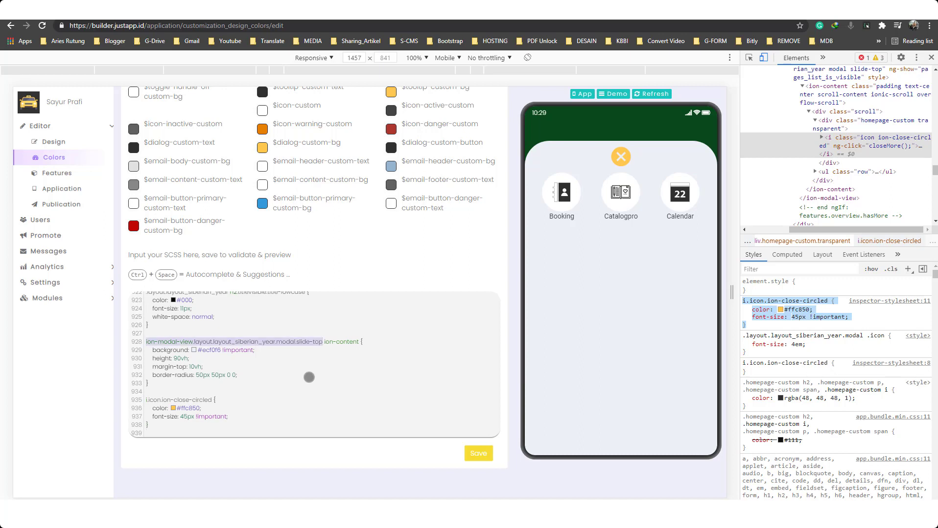
pyautogui.click(136, 400)
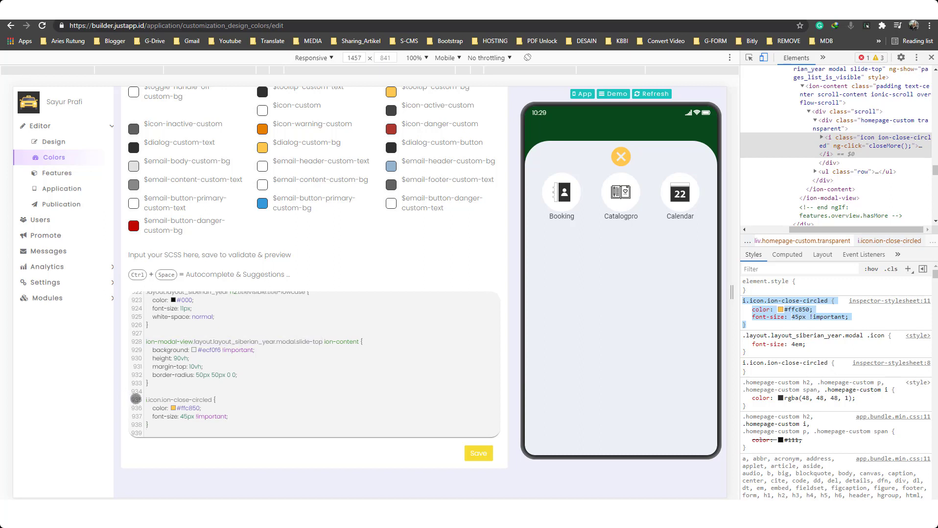
pyautogui.hotkey('ctrl', 'v')
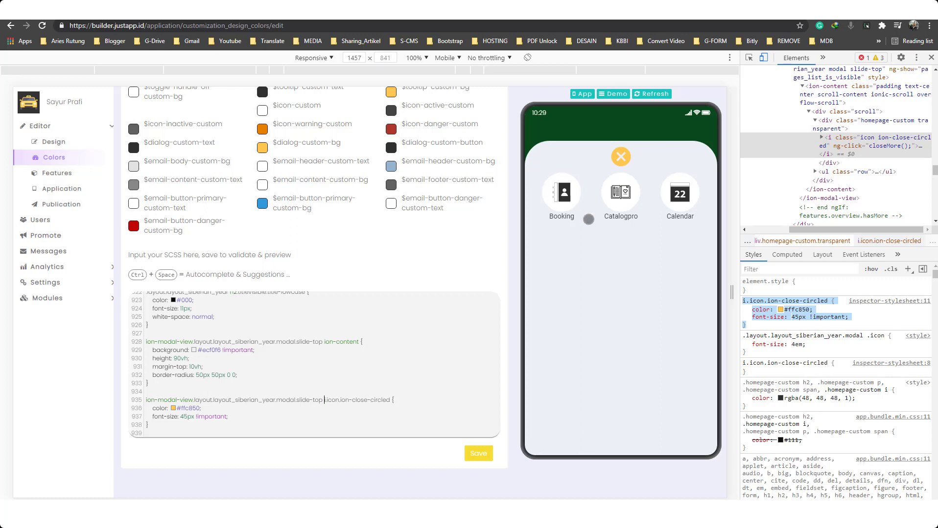
# Step: Inspect the Booking label and create a new rule for .layout.layout_siberian_year.modal li p
pyautogui.rightClick(554, 215)
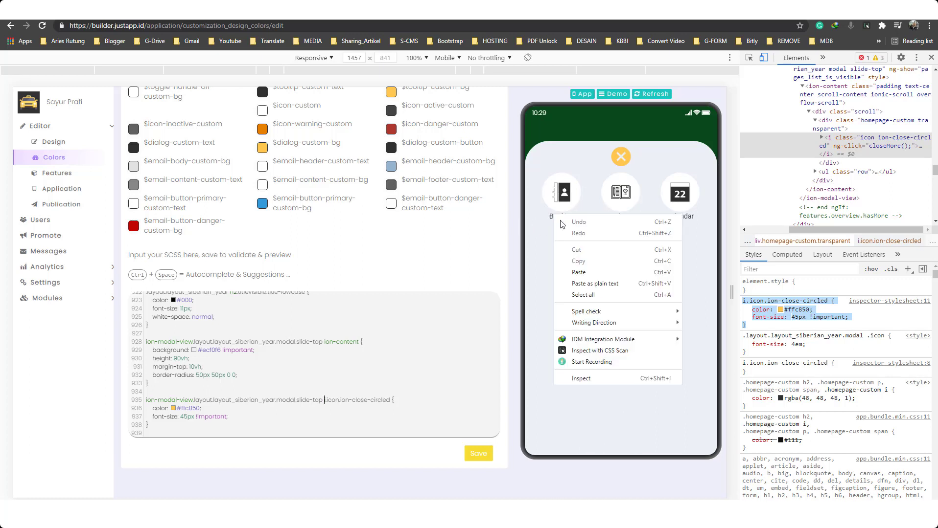
pyautogui.click(590, 378)
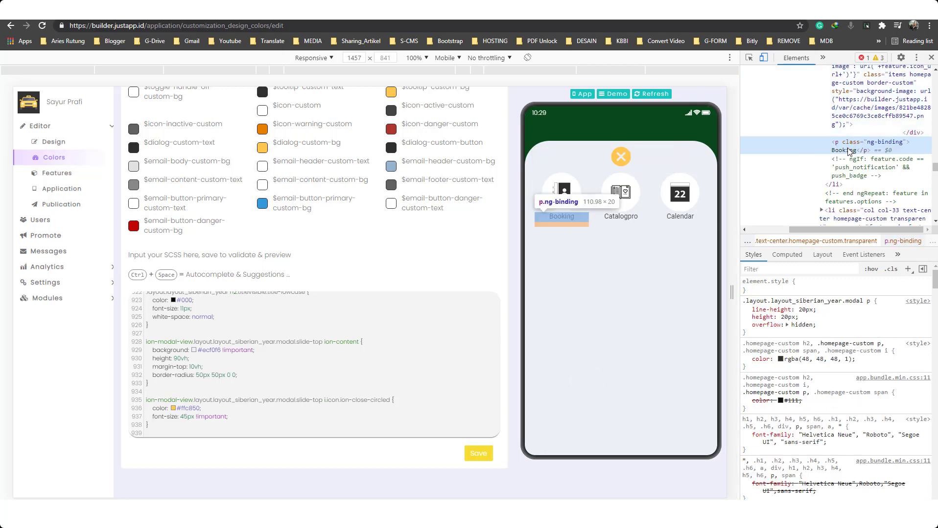
pyautogui.scroll(1, 838, 133)
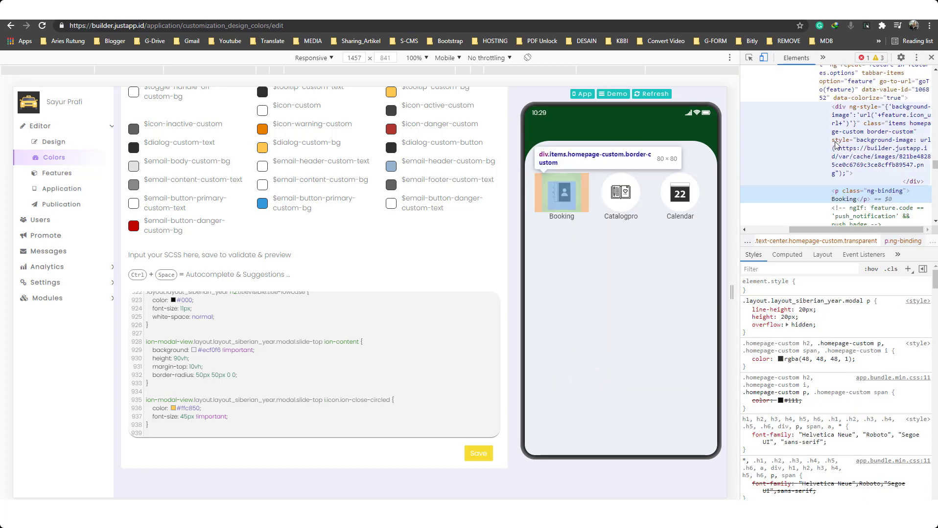
pyautogui.scroll(1, 835, 126)
pyautogui.click(835, 125)
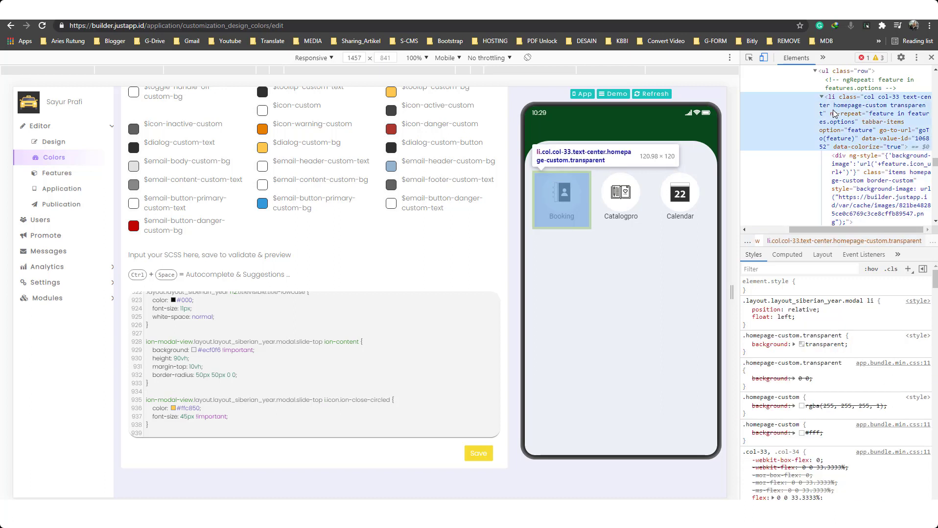
pyautogui.click(845, 302)
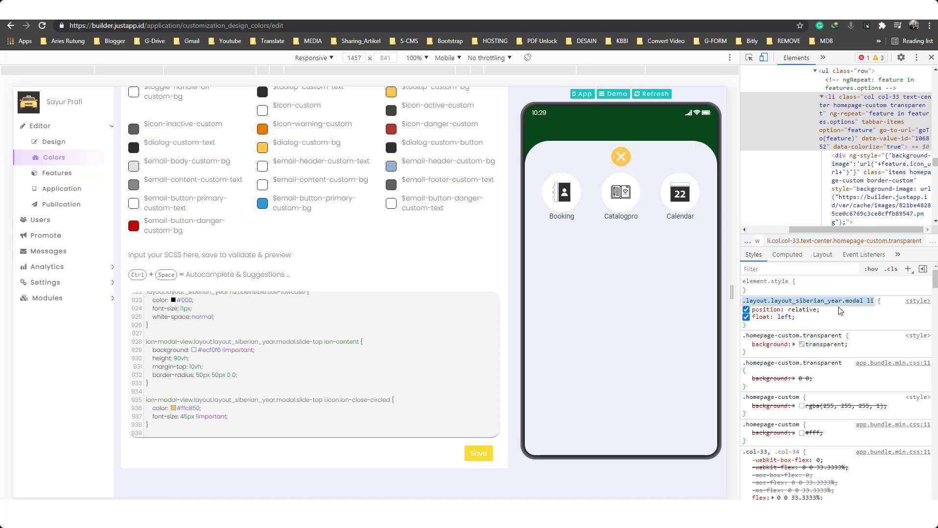
pyautogui.click(907, 270)
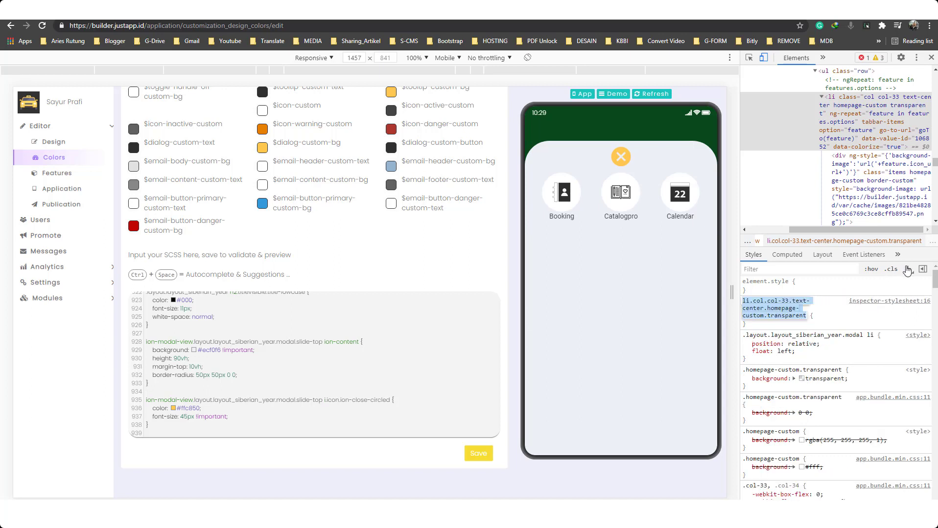
pyautogui.write('.layout.layout_siberian_year.modal li')
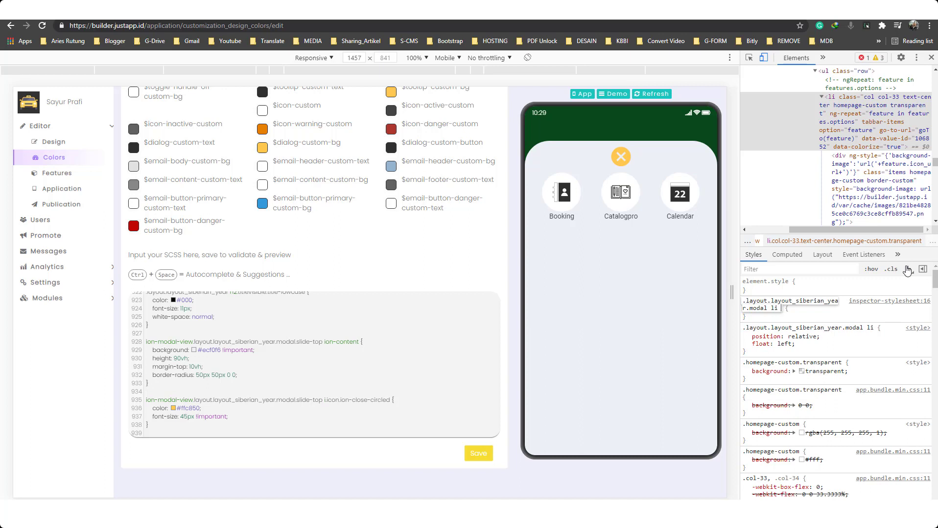
pyautogui.write('p')
pyautogui.press('Return')
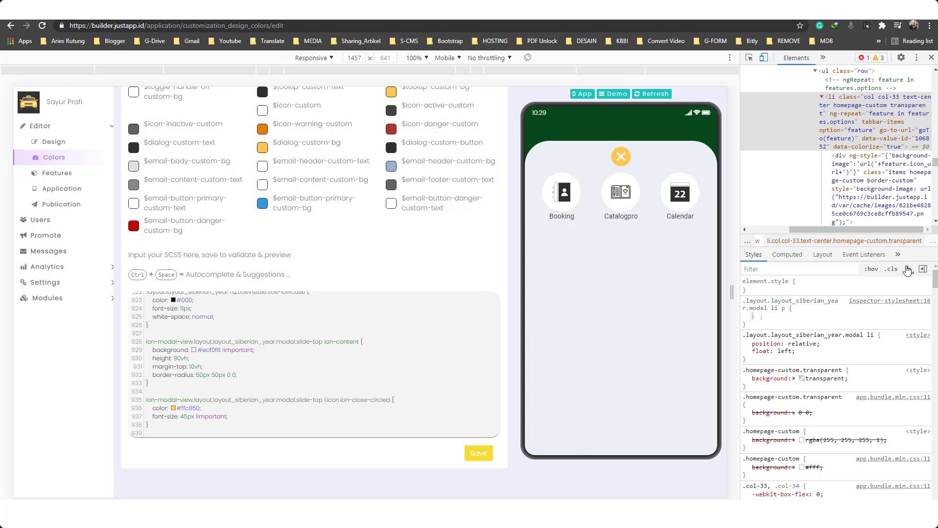
# Step: Set the label colour to #000, after trying #fff and #ffc850
pyautogui.write('co')
pyautogui.press('Return')
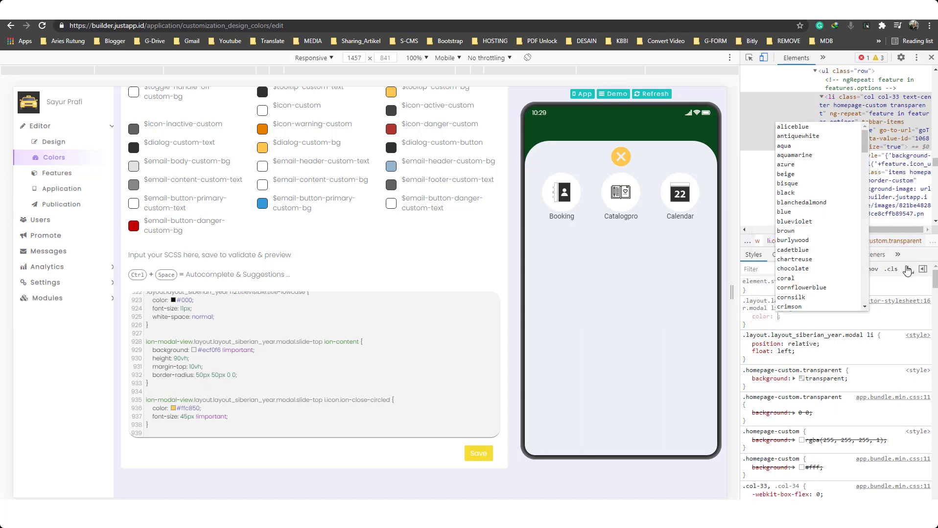
pyautogui.write('#fff')
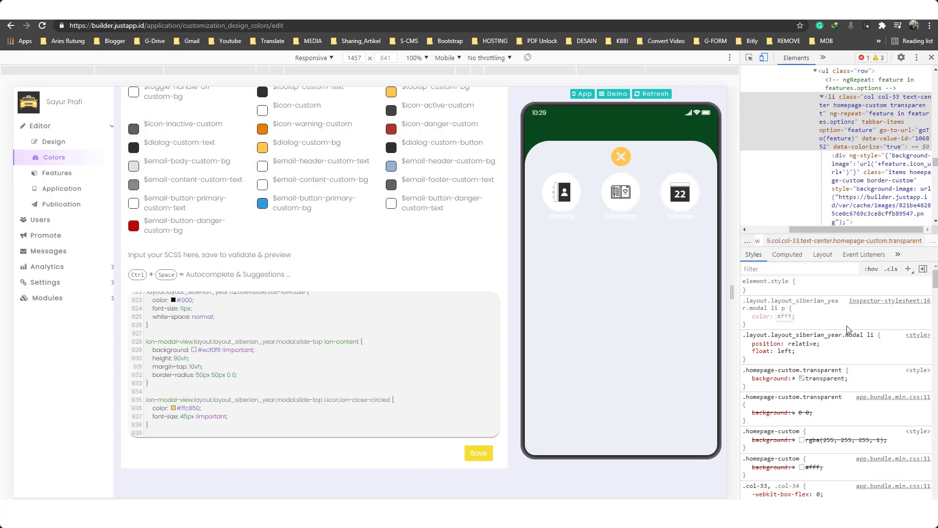
pyautogui.click(773, 324)
pyautogui.click(781, 317)
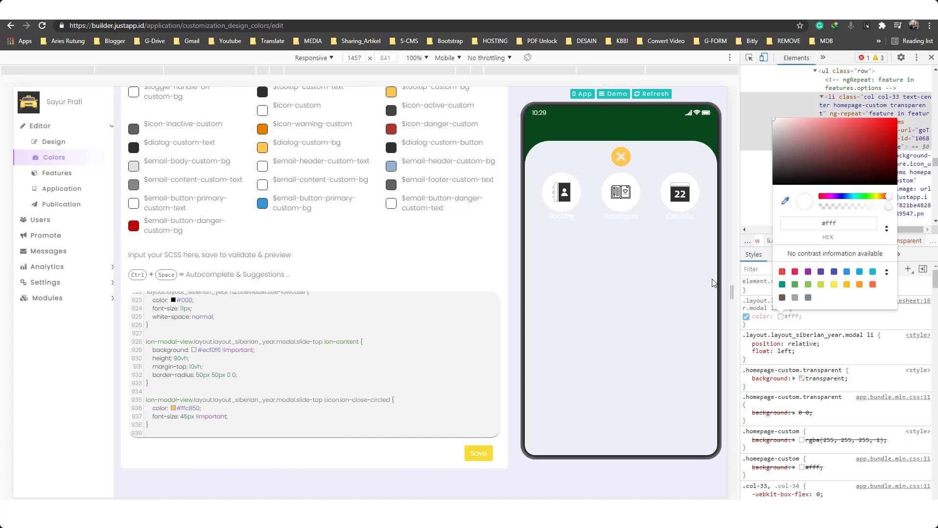
pyautogui.click(262, 149)
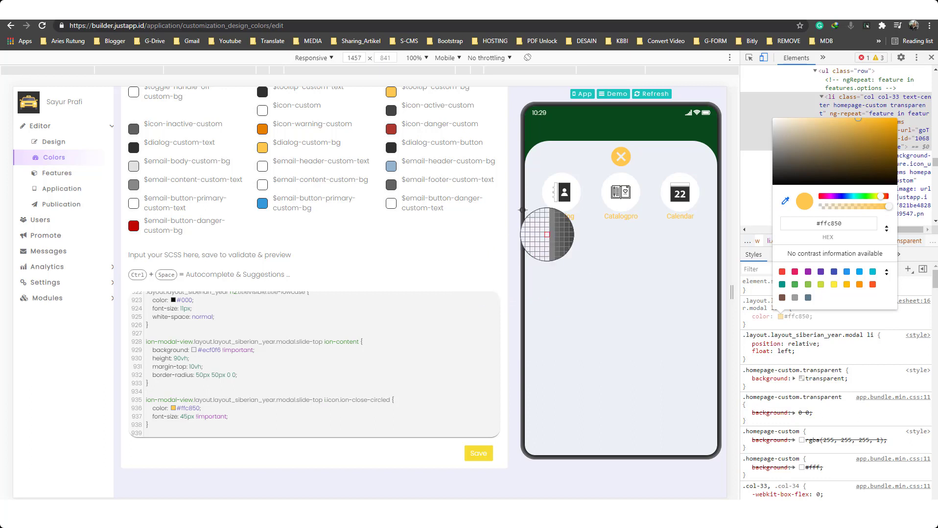
pyautogui.click(563, 193)
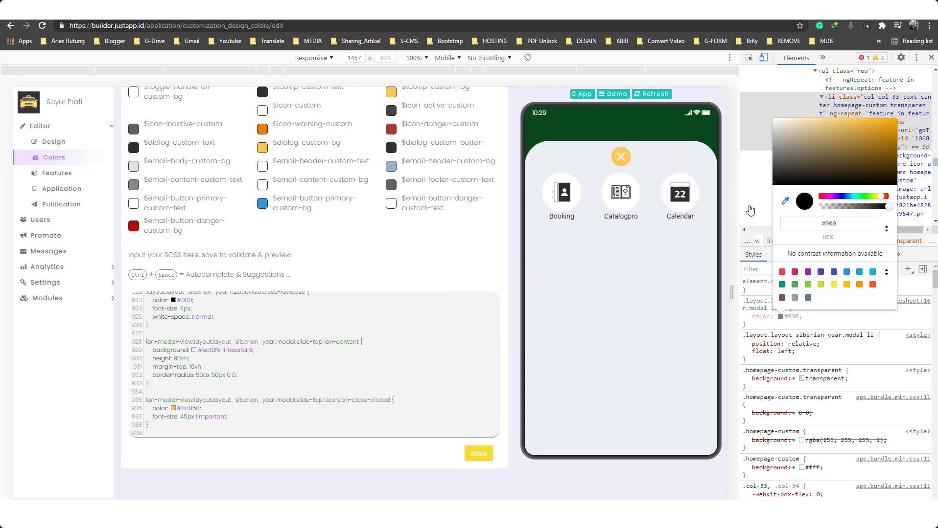
pyautogui.moveTo(776, 153); pyautogui.dragTo(746, 220)
pyautogui.click(783, 328)
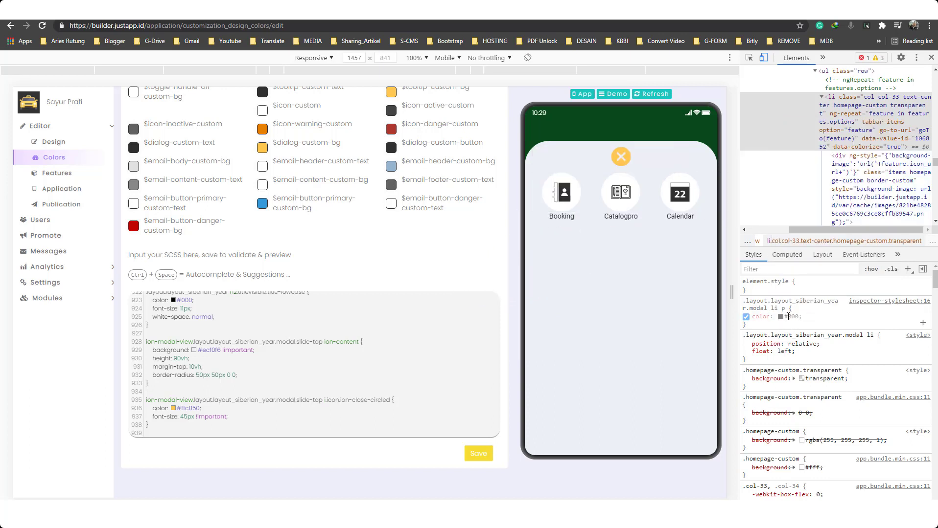
# Step: Add font-size: 11px and margin-top: 10px to the li p label rule in DevTools Styles
pyautogui.click(775, 328)
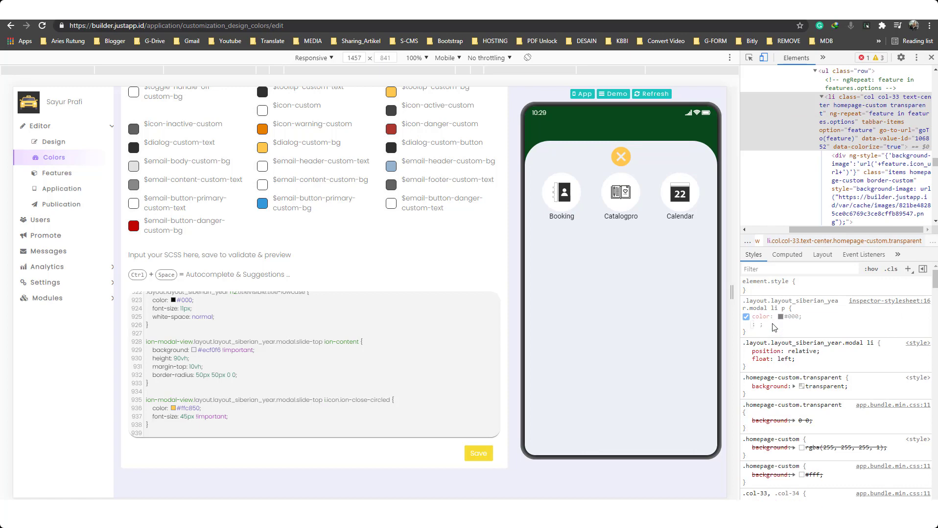
pyautogui.write('font-s: ;')
pyautogui.press('Tab')
pyautogui.write('11px')
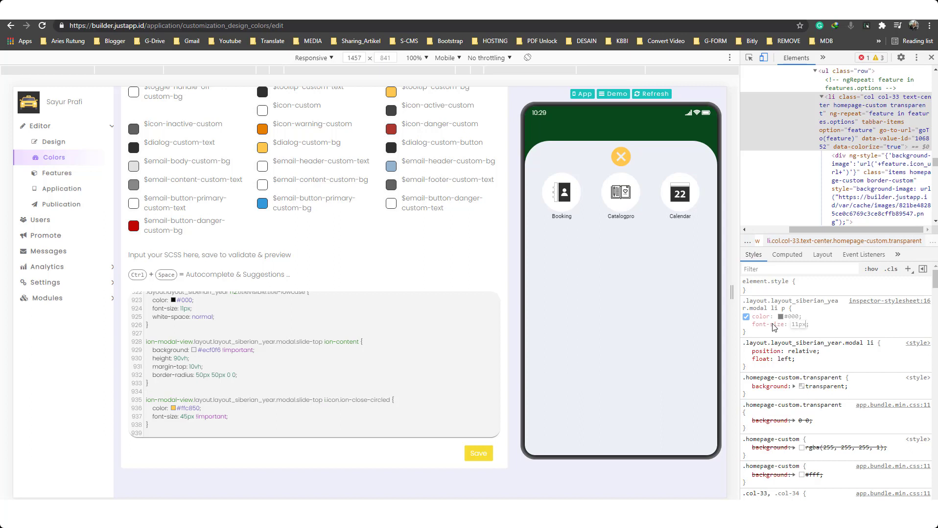
pyautogui.press('Return')
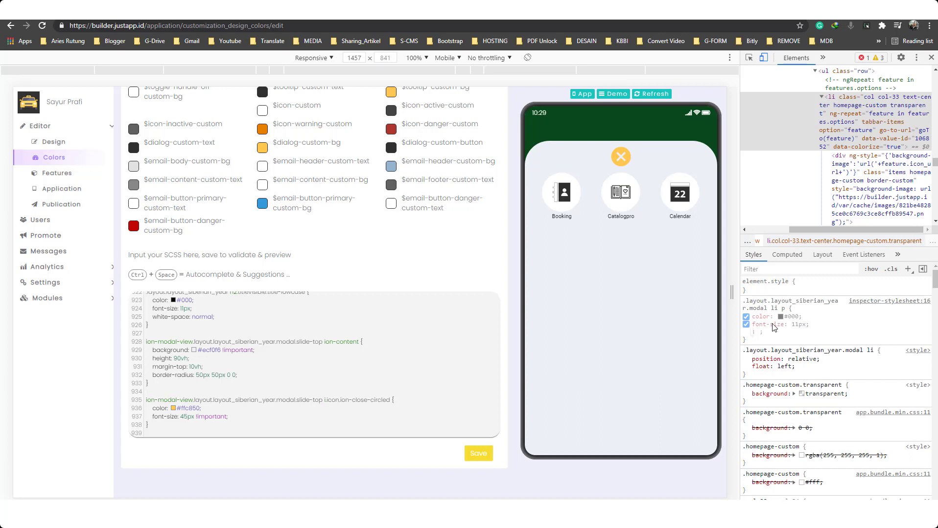
pyautogui.write('marg')
pyautogui.press('Down')
pyautogui.press('Down')
pyautogui.press('Down')
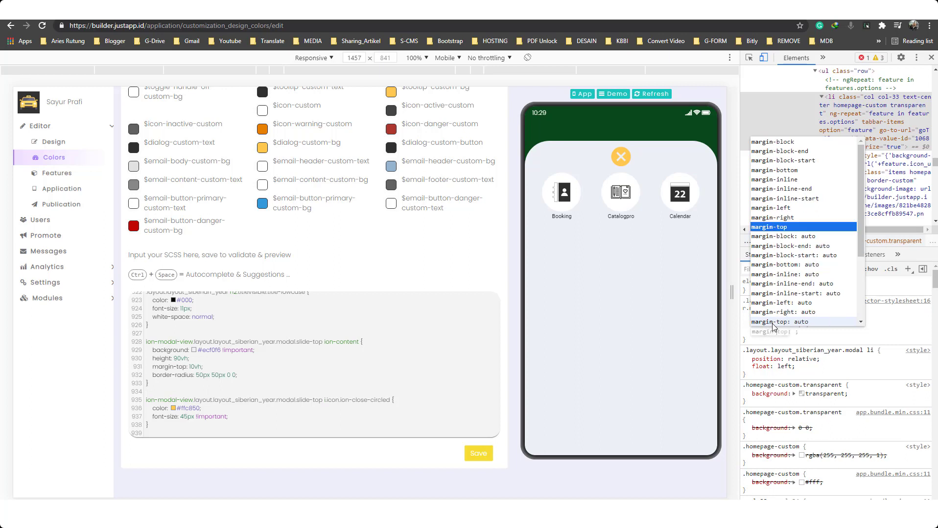
pyautogui.press('Return')
pyautogui.write('10')
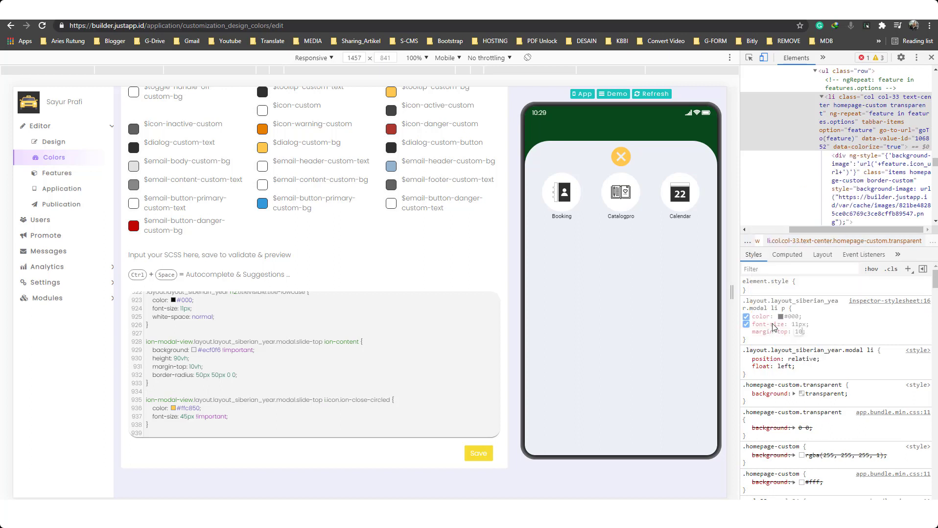
pyautogui.write('px')
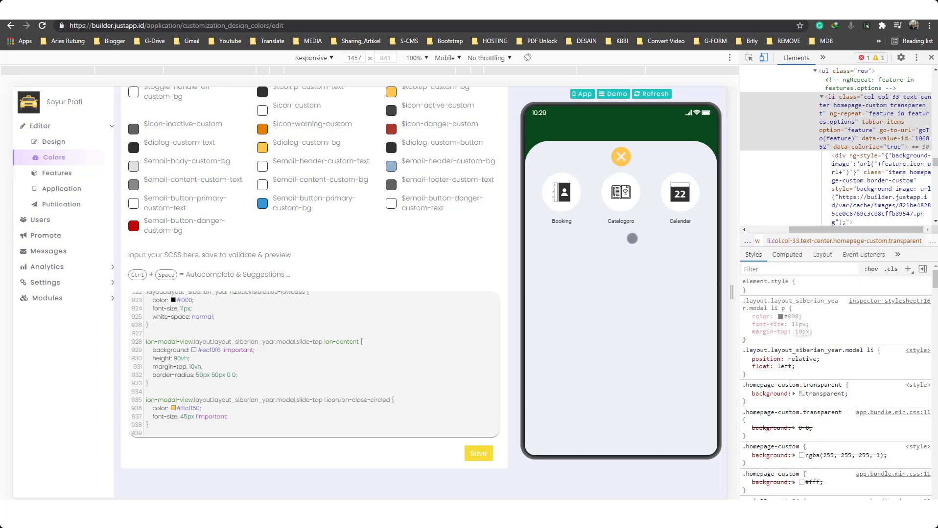
pyautogui.click(841, 334)
# Step: Copy the label rule and add blank lines at the end of the custom SCSS
pyautogui.moveTo(745, 300); pyautogui.dragTo(752, 343)
pyautogui.hotkey('ctrl', 'c')
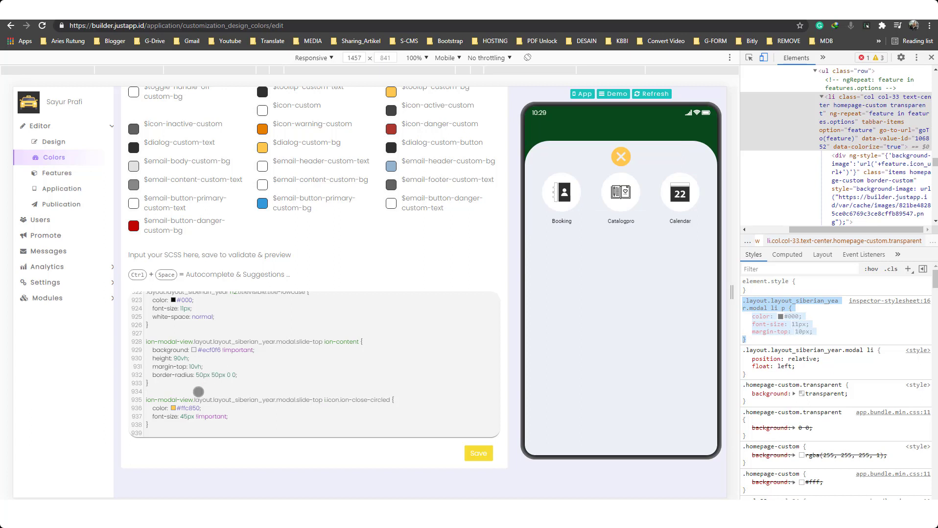
pyautogui.click(174, 417)
pyautogui.press('Return')
pyautogui.press('Return')
pyautogui.click(171, 417)
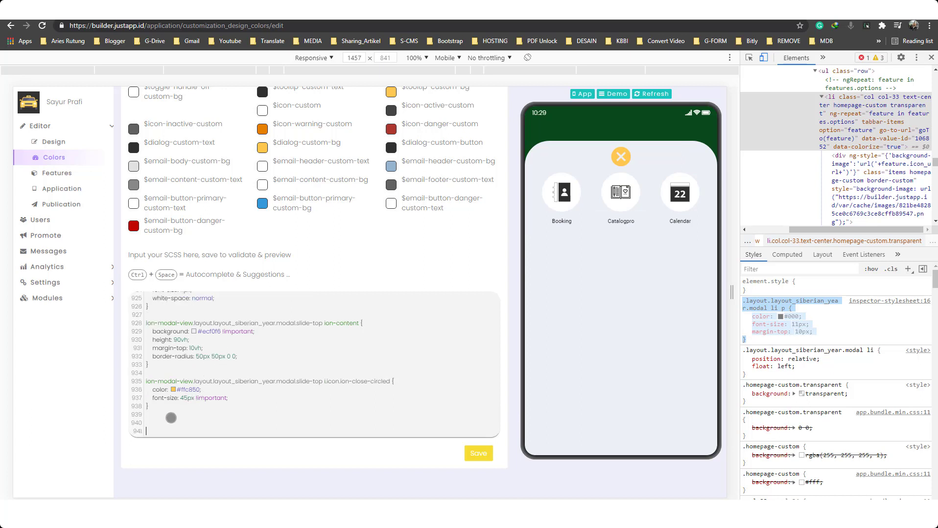
# Step: Paste the li p rule, prefix it with ion-modal-view.layout.layout_siberian_year.modal.slide-top, and re-inspect the Booking label
pyautogui.hotkey('ctrl', 'v')
pyautogui.press('Return')
pyautogui.press('Return')
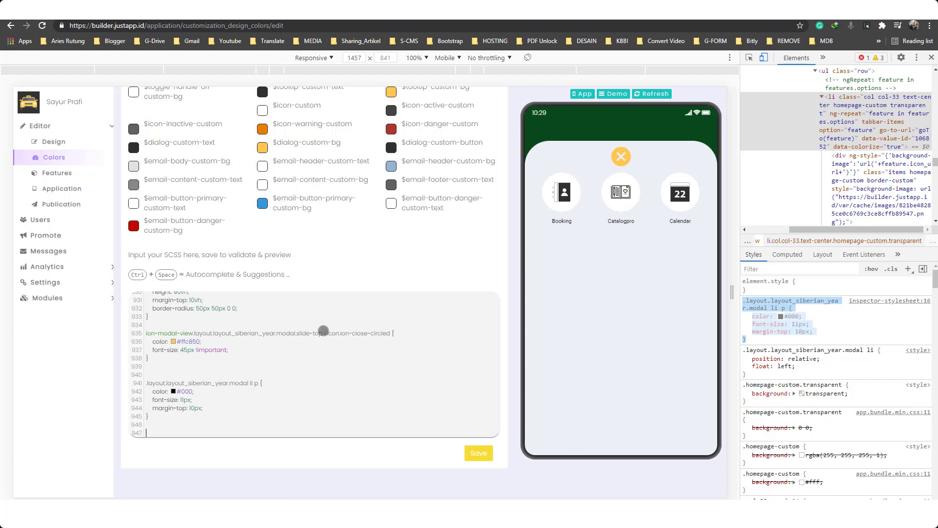
pyautogui.click(323, 332)
pyautogui.hotkey('shift', 'Home')
pyautogui.hotkey('ctrl', 'c')
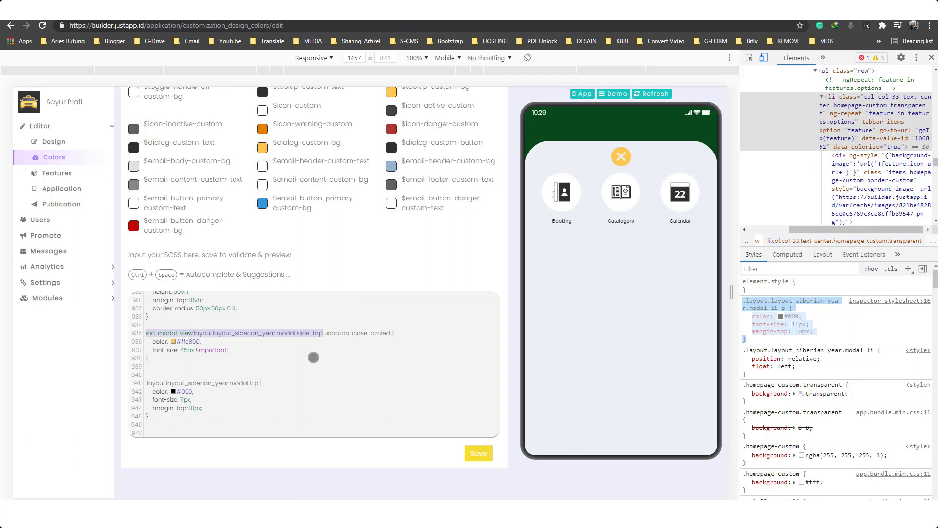
pyautogui.click(137, 382)
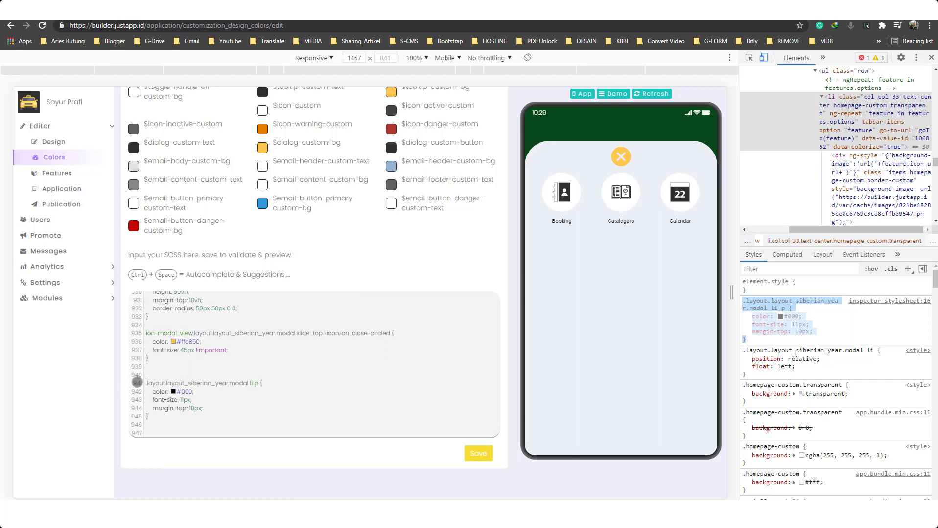
pyautogui.hotkey('ctrl', 'v')
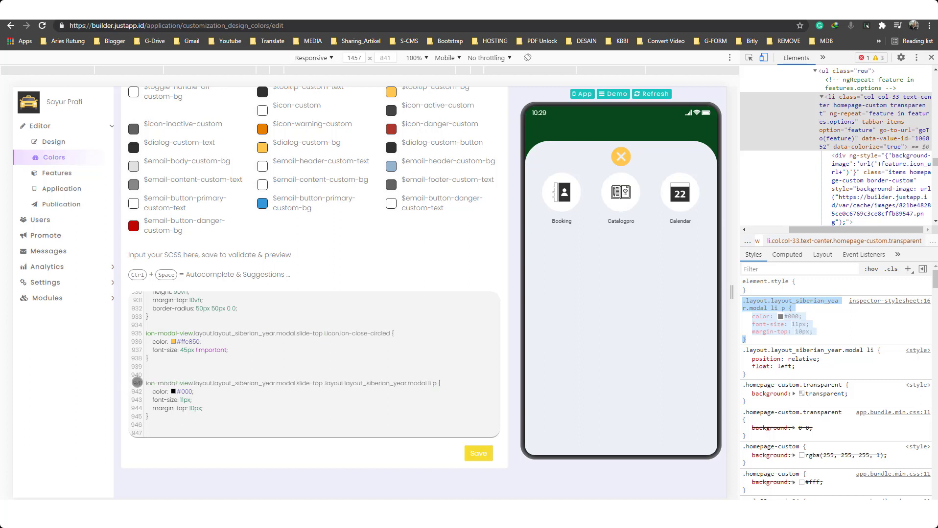
pyautogui.press('Delete')
pyautogui.press('Delete')
pyautogui.press('Delete')
pyautogui.press('Delete')
pyautogui.press('Delete')
pyautogui.press('Delete')
pyautogui.press('Delete')
pyautogui.press('Delete')
pyautogui.press('Delete')
pyautogui.press('Delete')
pyautogui.press('Delete')
pyautogui.press('Delete')
pyautogui.press('Delete')
pyautogui.press('Delete')
pyautogui.press('Delete')
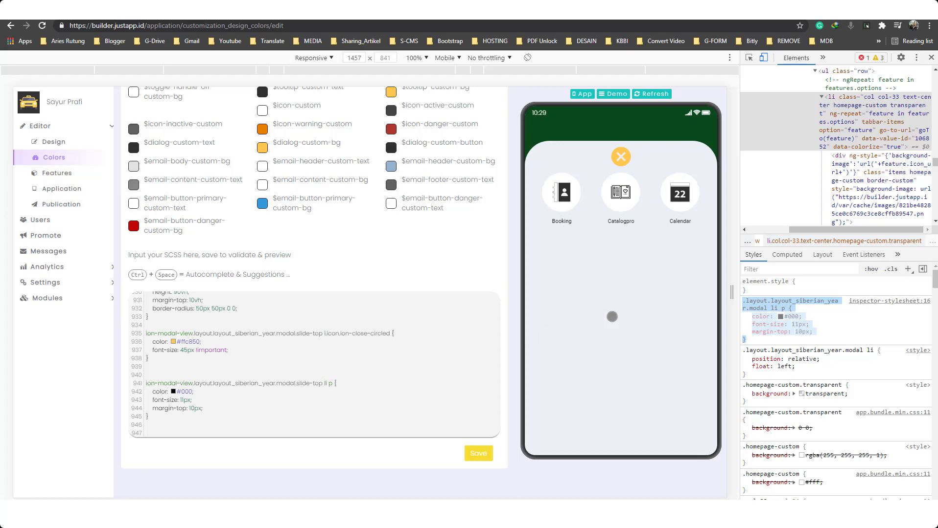
pyautogui.click(613, 317)
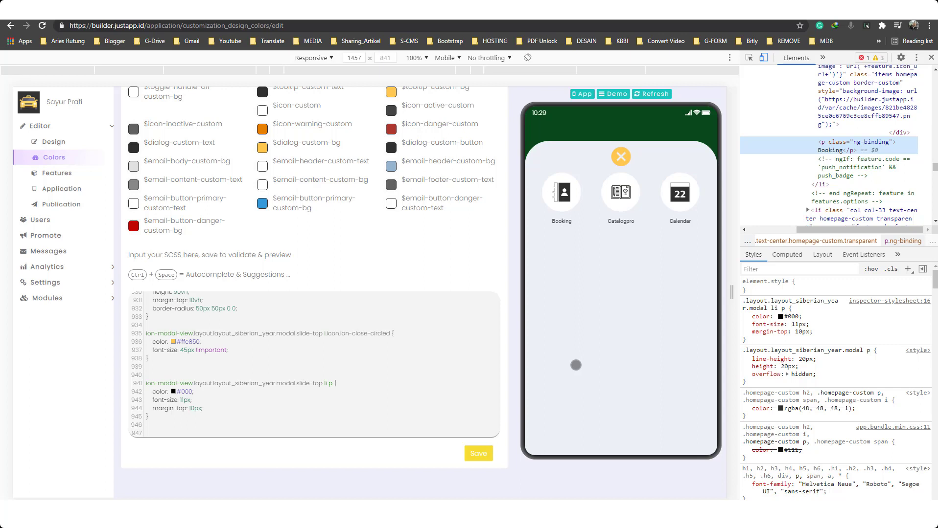